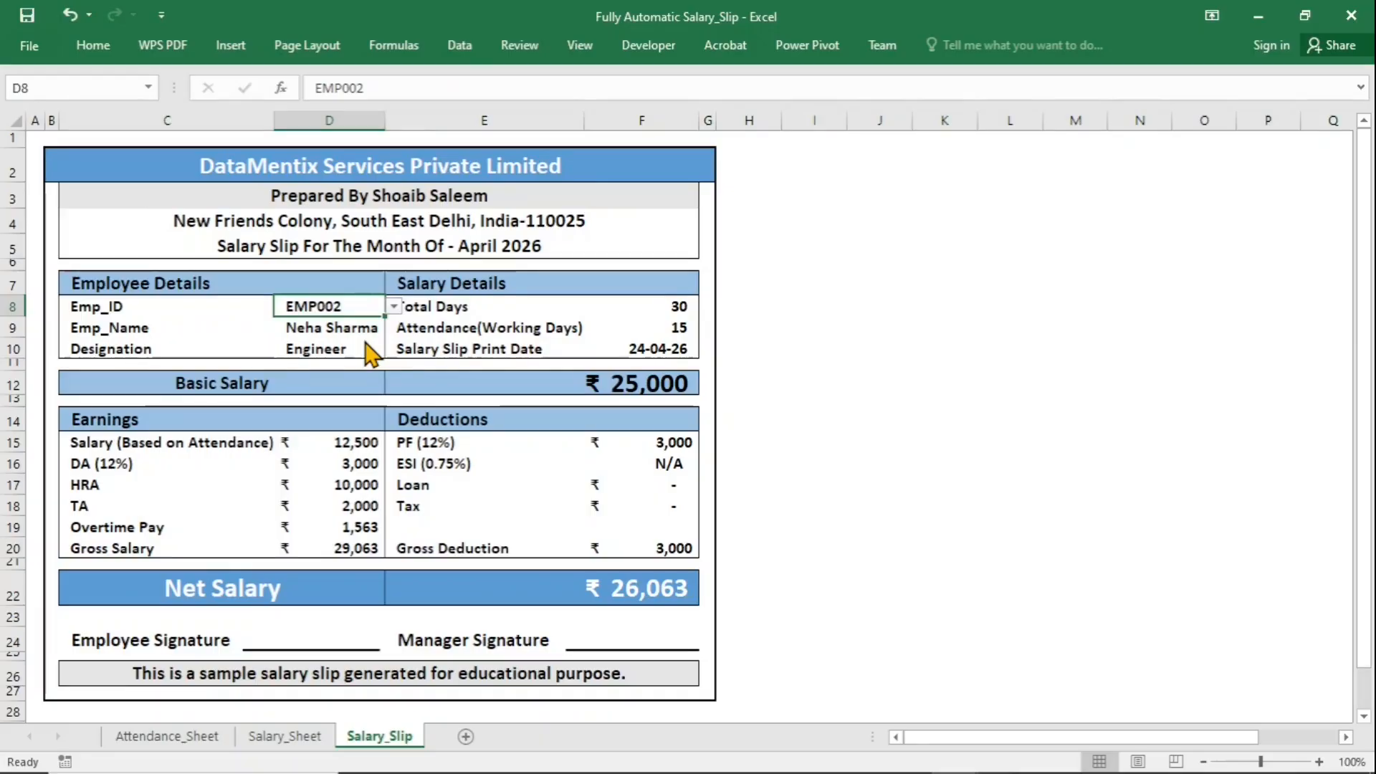
Step: Preview the finished salary slip for several employees by switching Emp_ID through IDs such as EMP005, EMP007 and EMP010
left_click(393, 307)
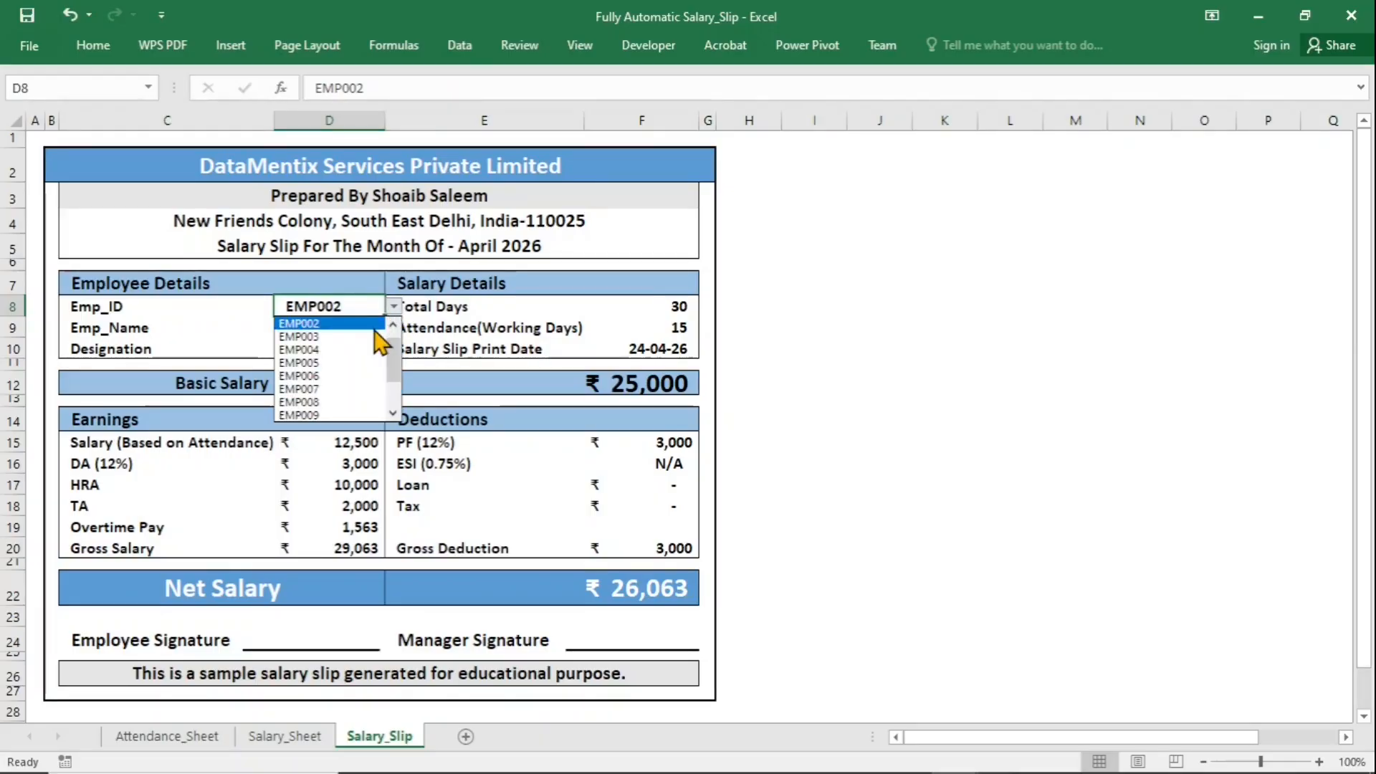
left_click(370, 337)
left_click(393, 307)
left_click(363, 362)
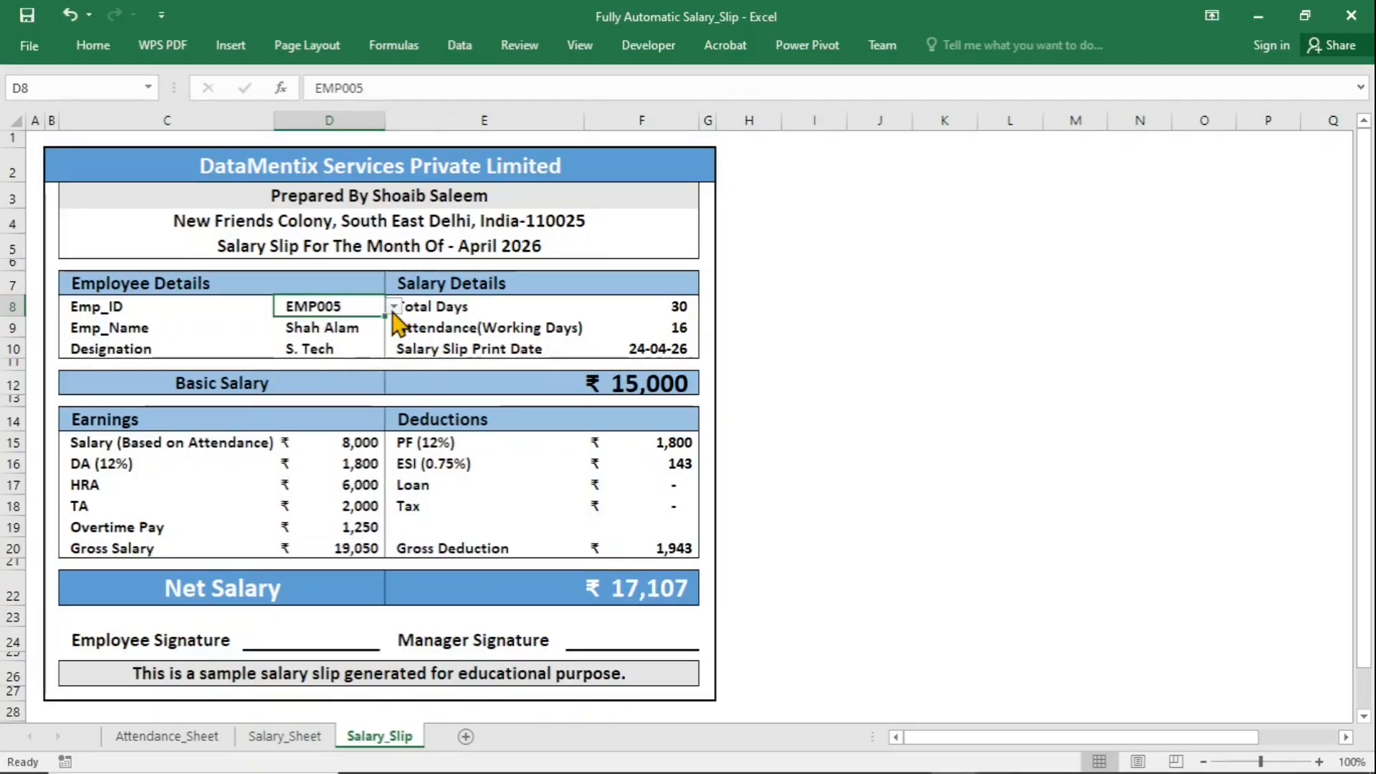
left_click(394, 307)
left_click(373, 350)
left_click(394, 307)
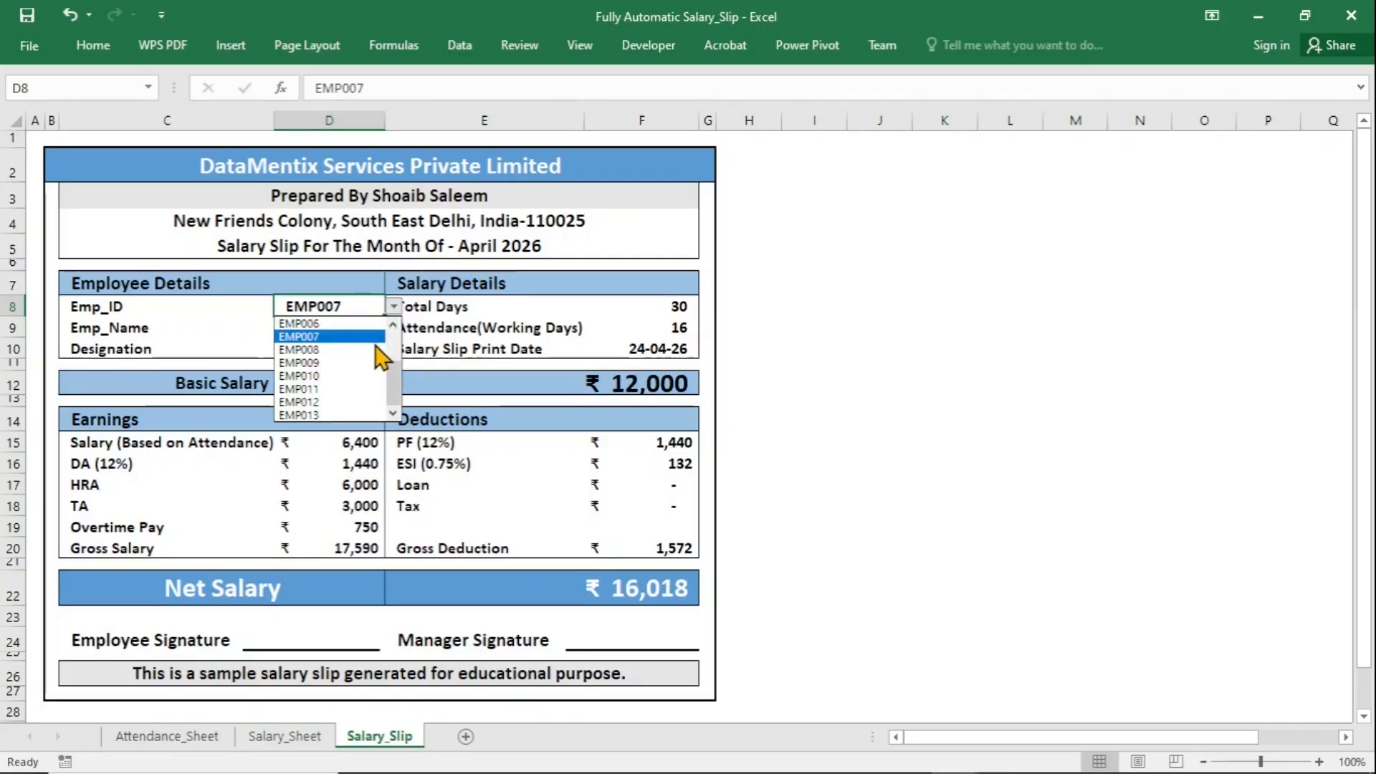
left_click(368, 375)
left_click(394, 307)
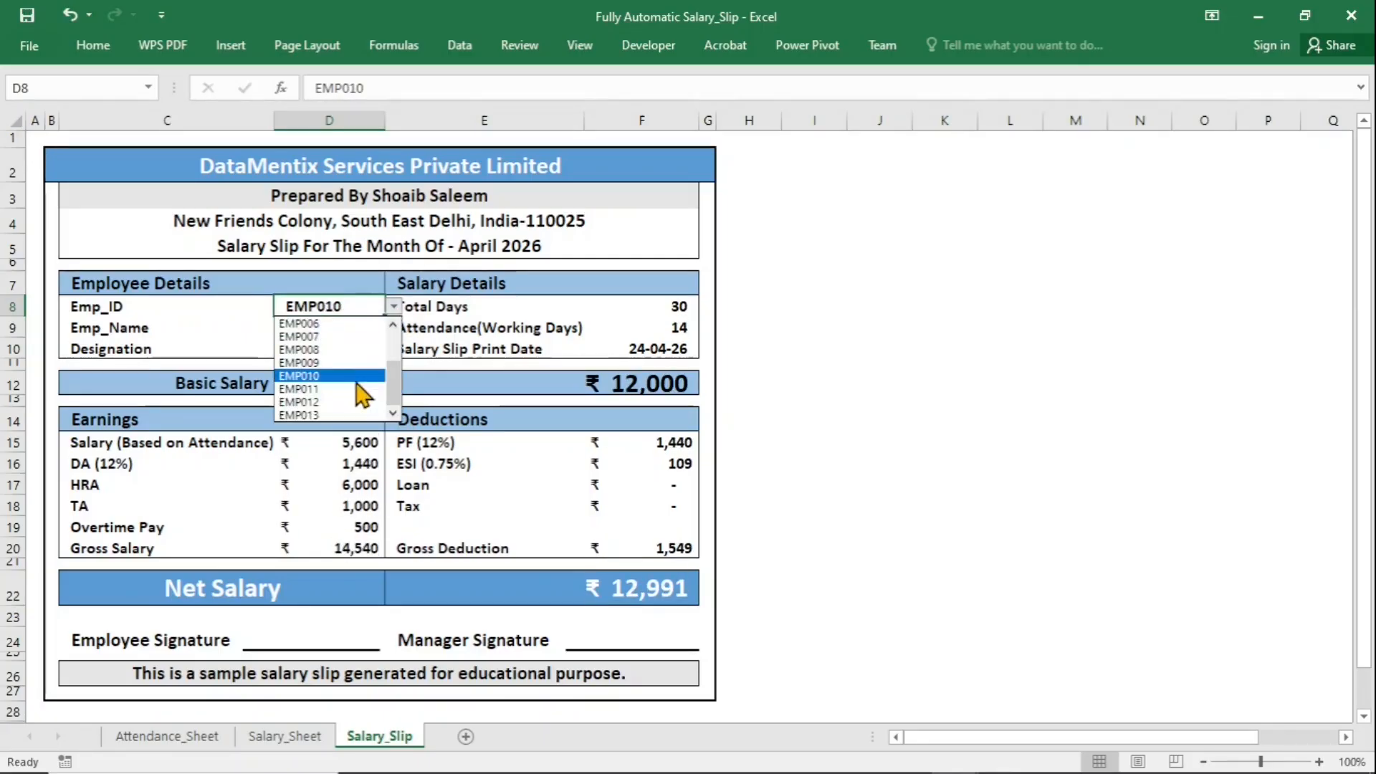
left_click(360, 416)
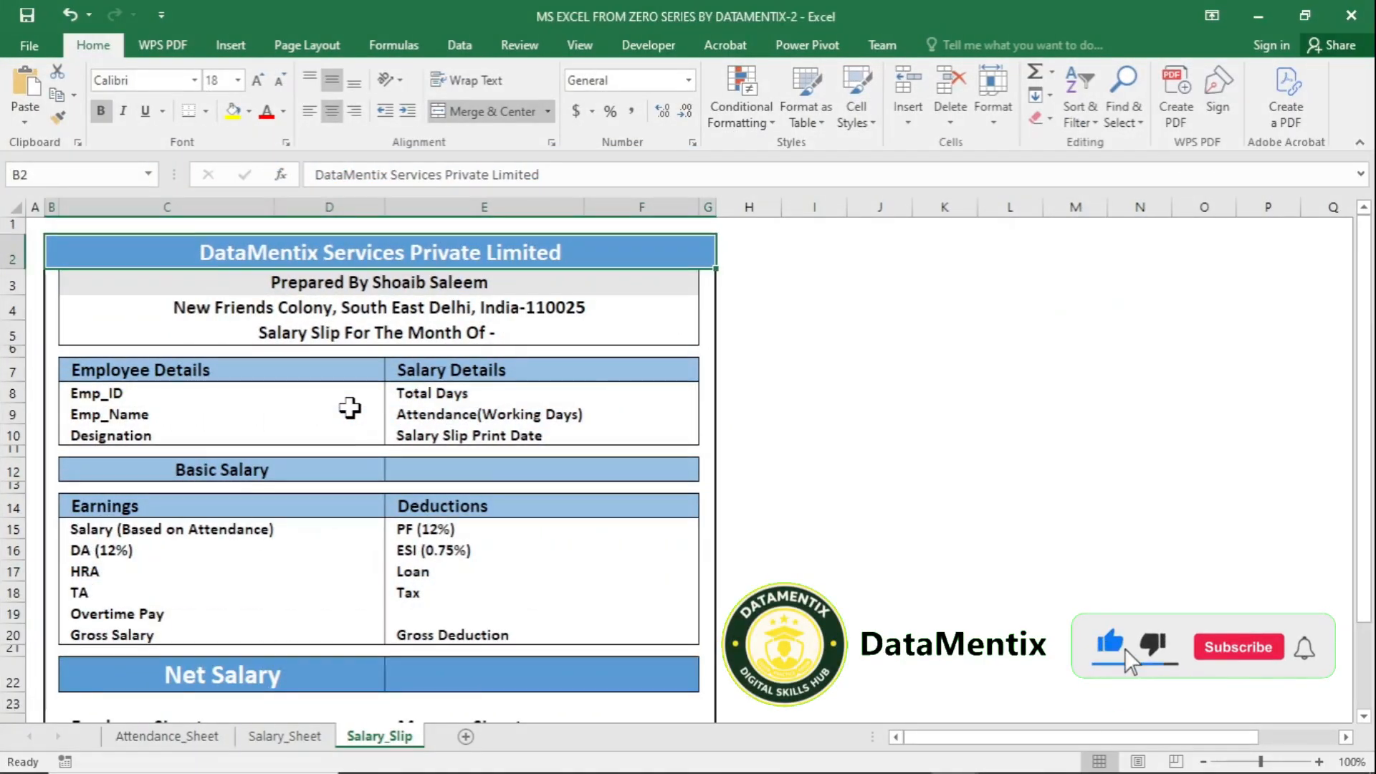
Step: Add a List validation to the Emp_ID cell D8 with source Salary_Sheet!$A$5:$A$17, and choose EMP001 from it
scroll(350, 408, "down", 2)
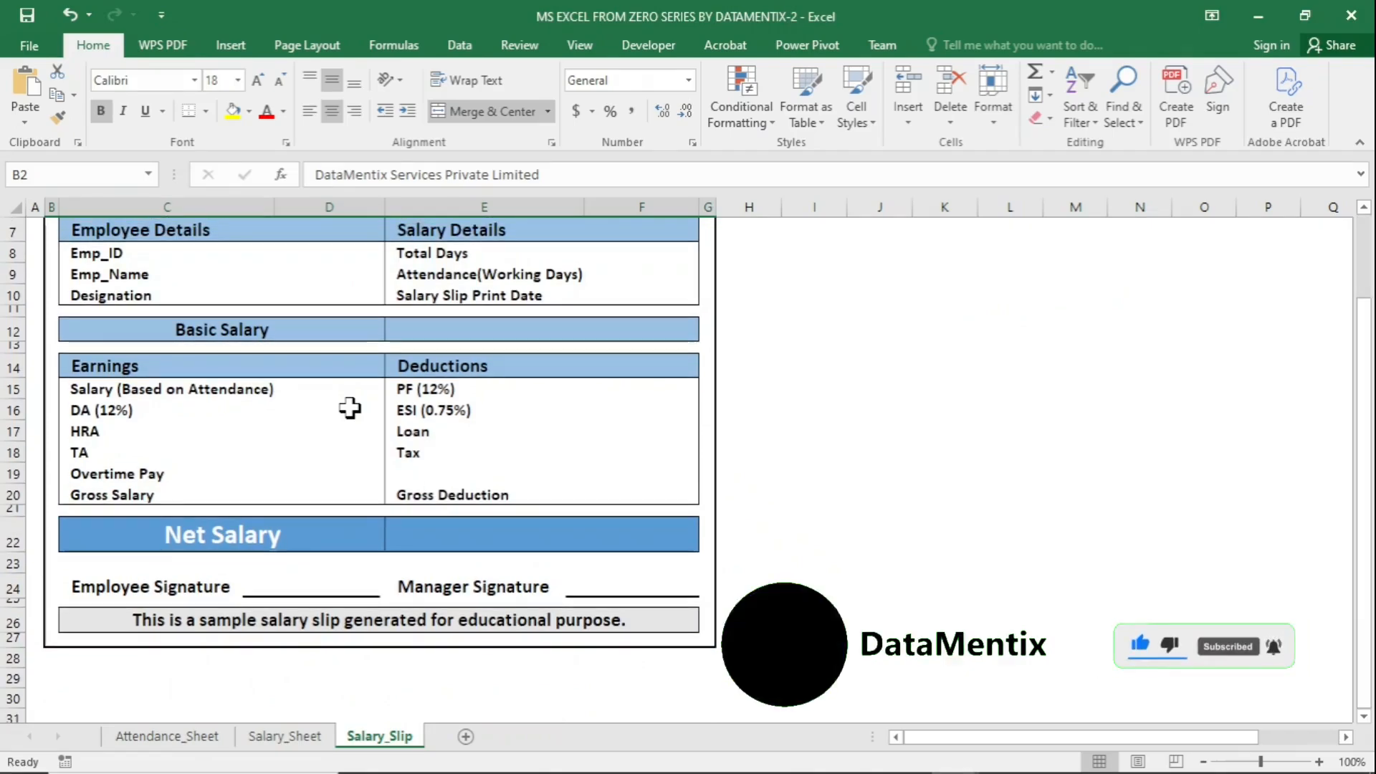
scroll(350, 408, "up", 2)
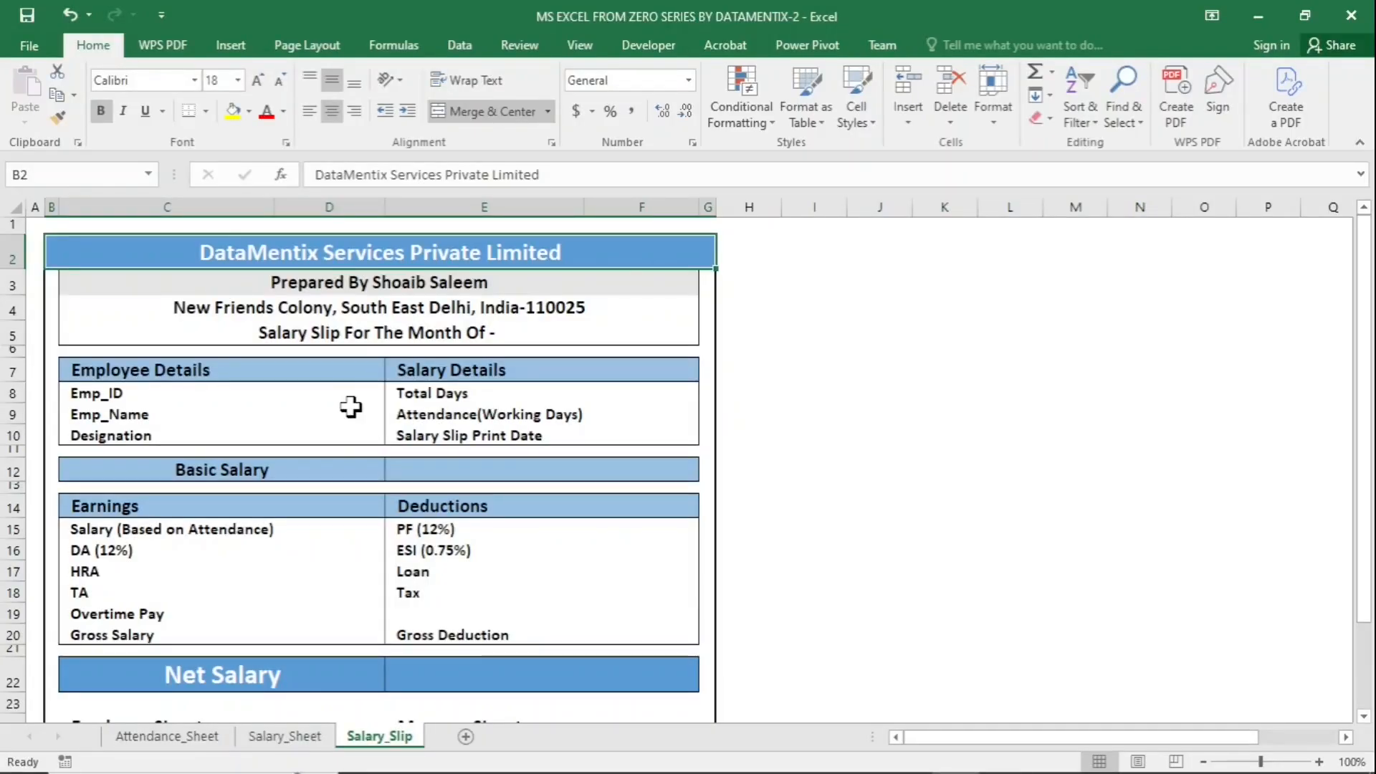
left_click(349, 395)
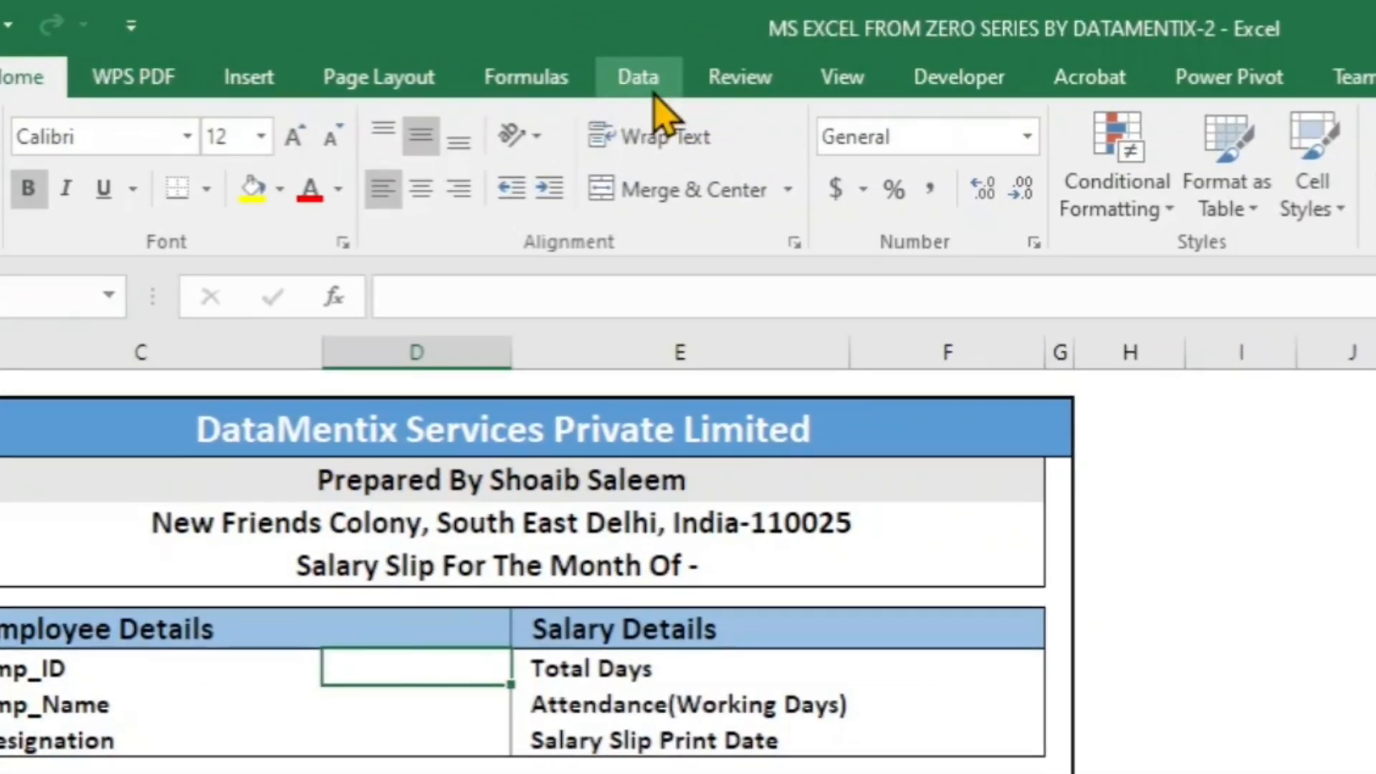
left_click(651, 86)
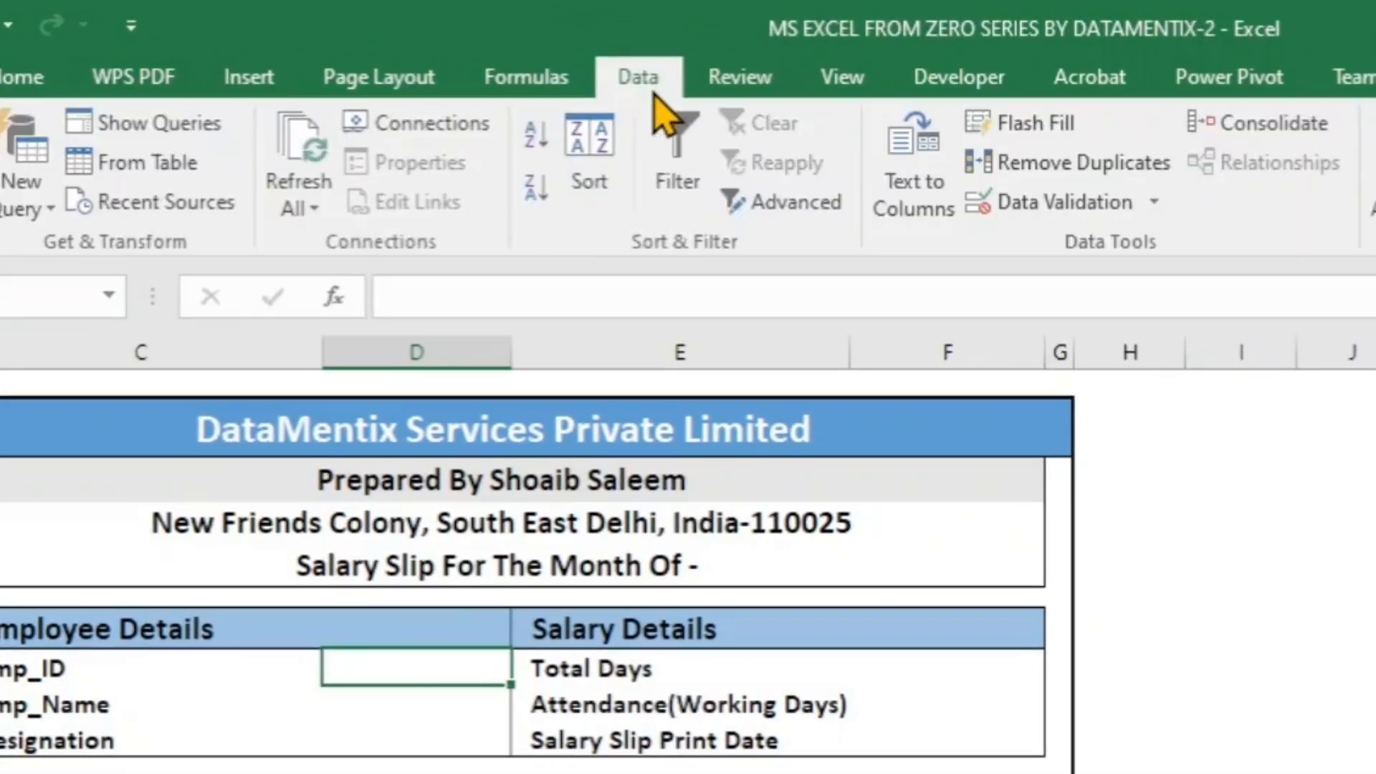
left_click(1050, 206)
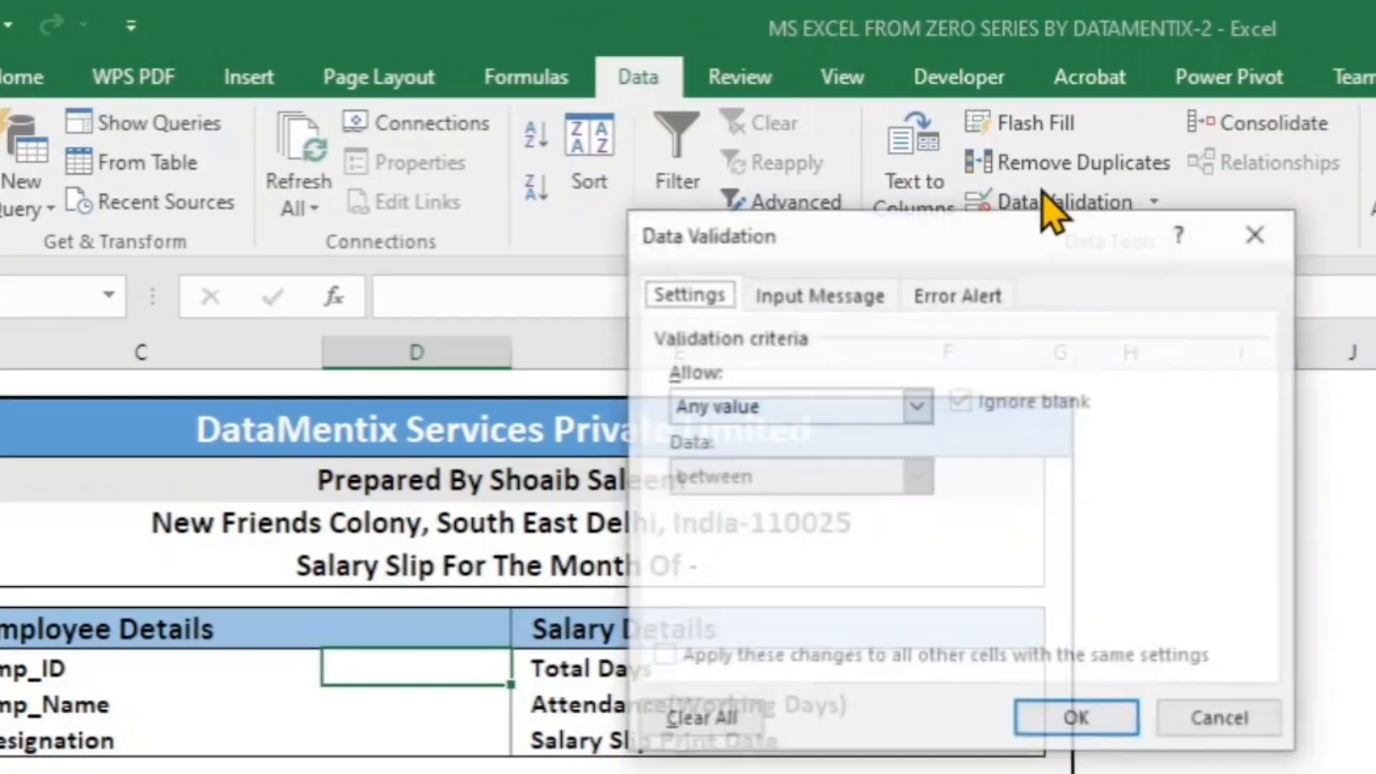
left_click(794, 407)
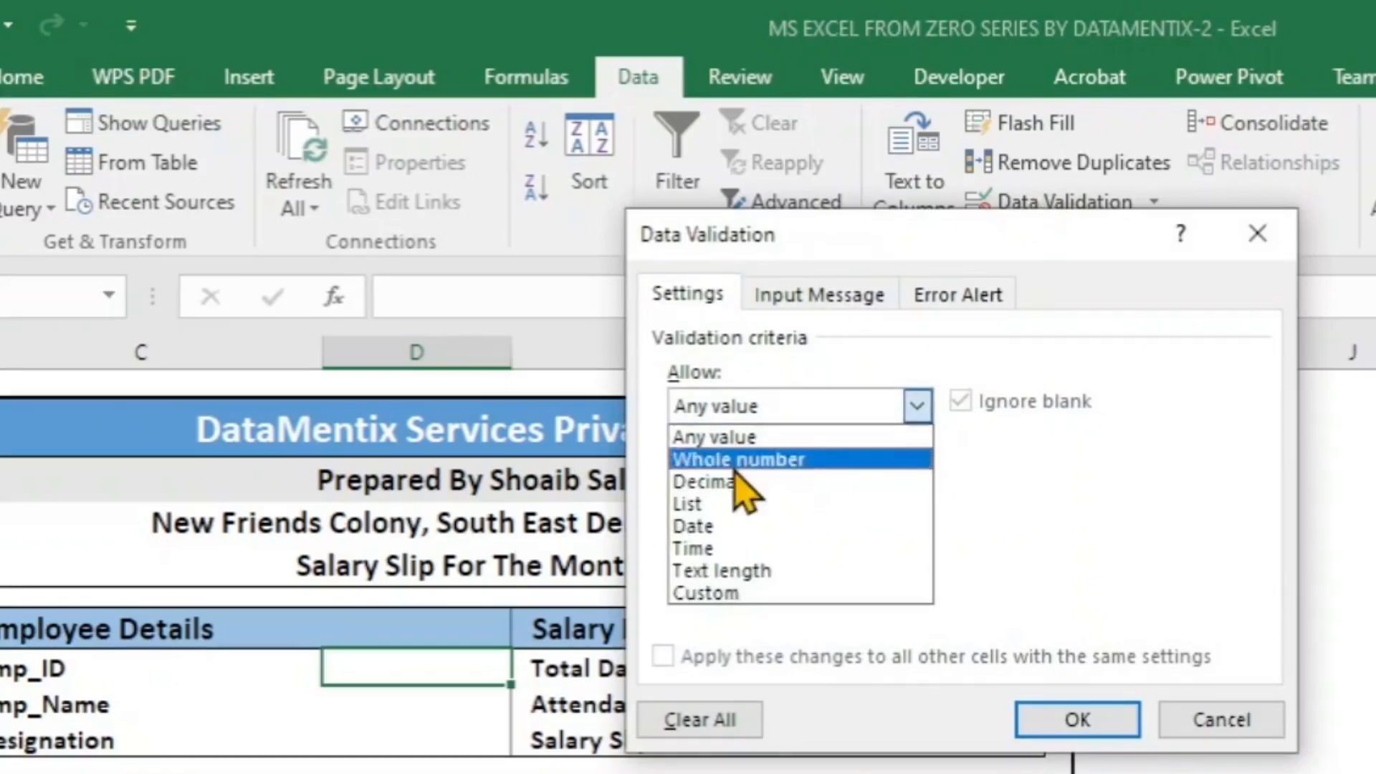
left_click(728, 504)
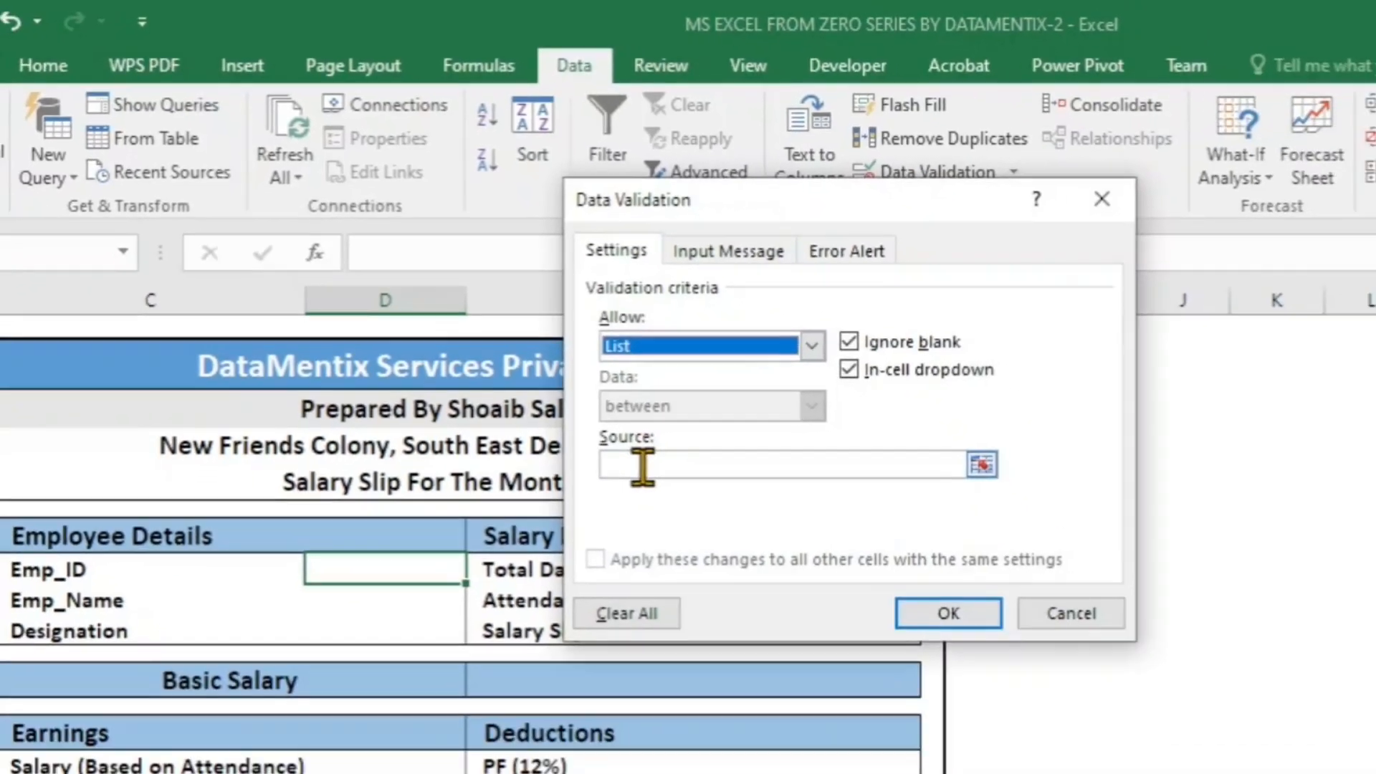
left_click(718, 545)
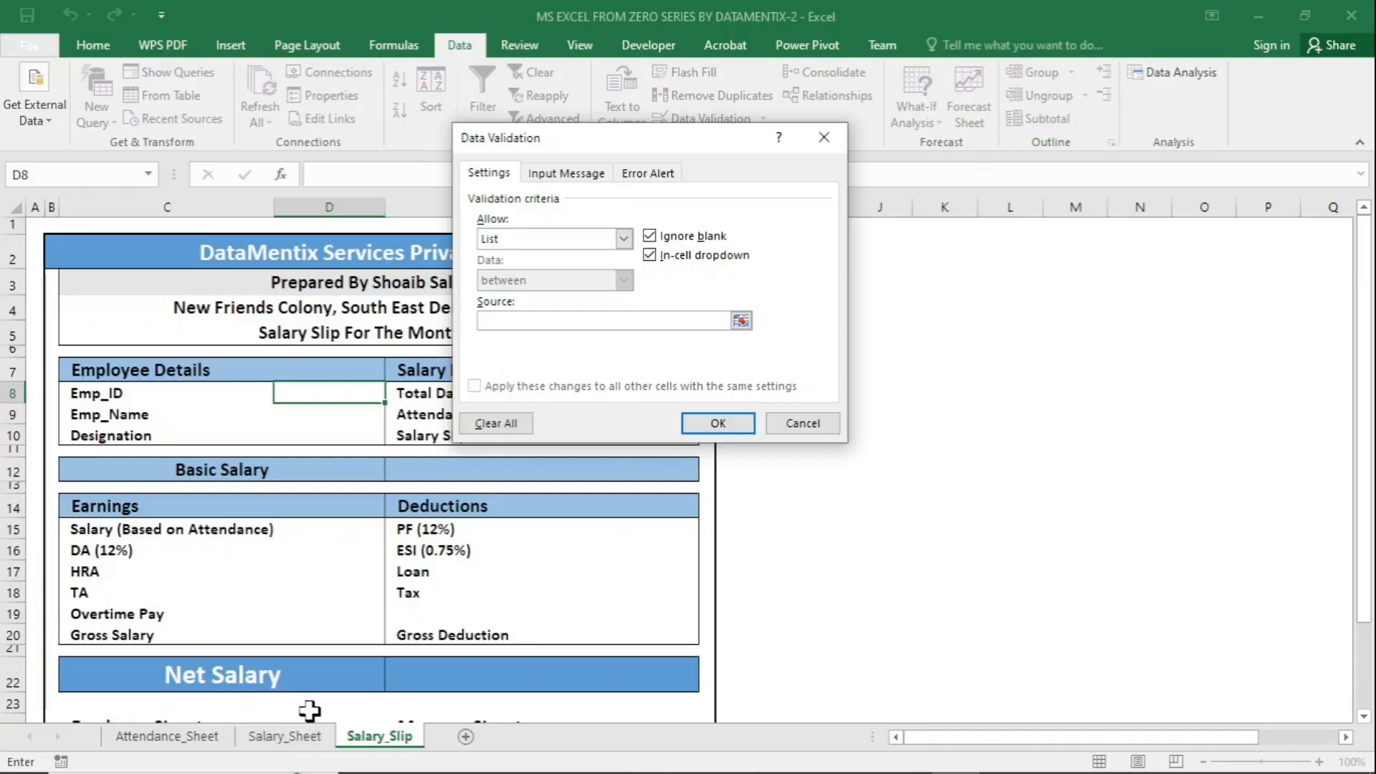
left_click(299, 738)
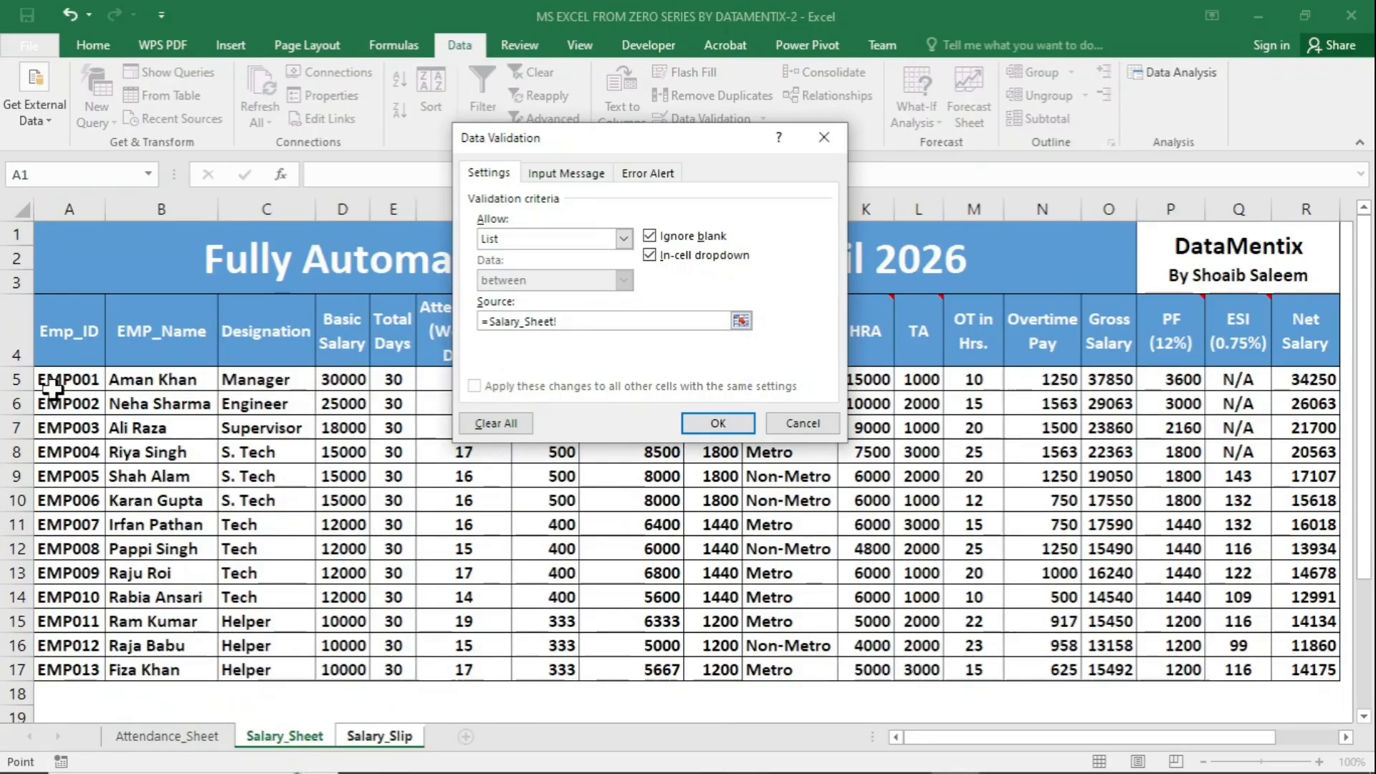
left_click_drag(51, 388, 75, 656)
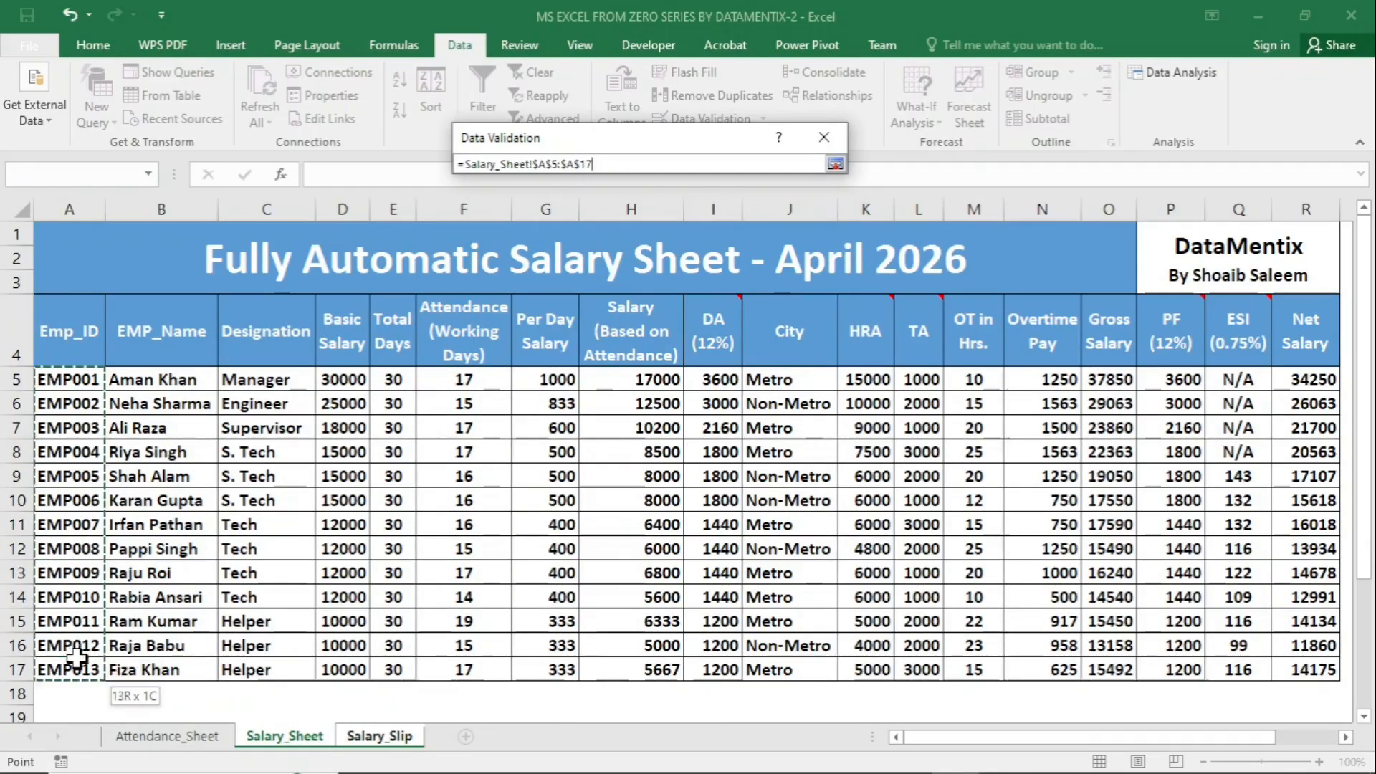
left_click(694, 415)
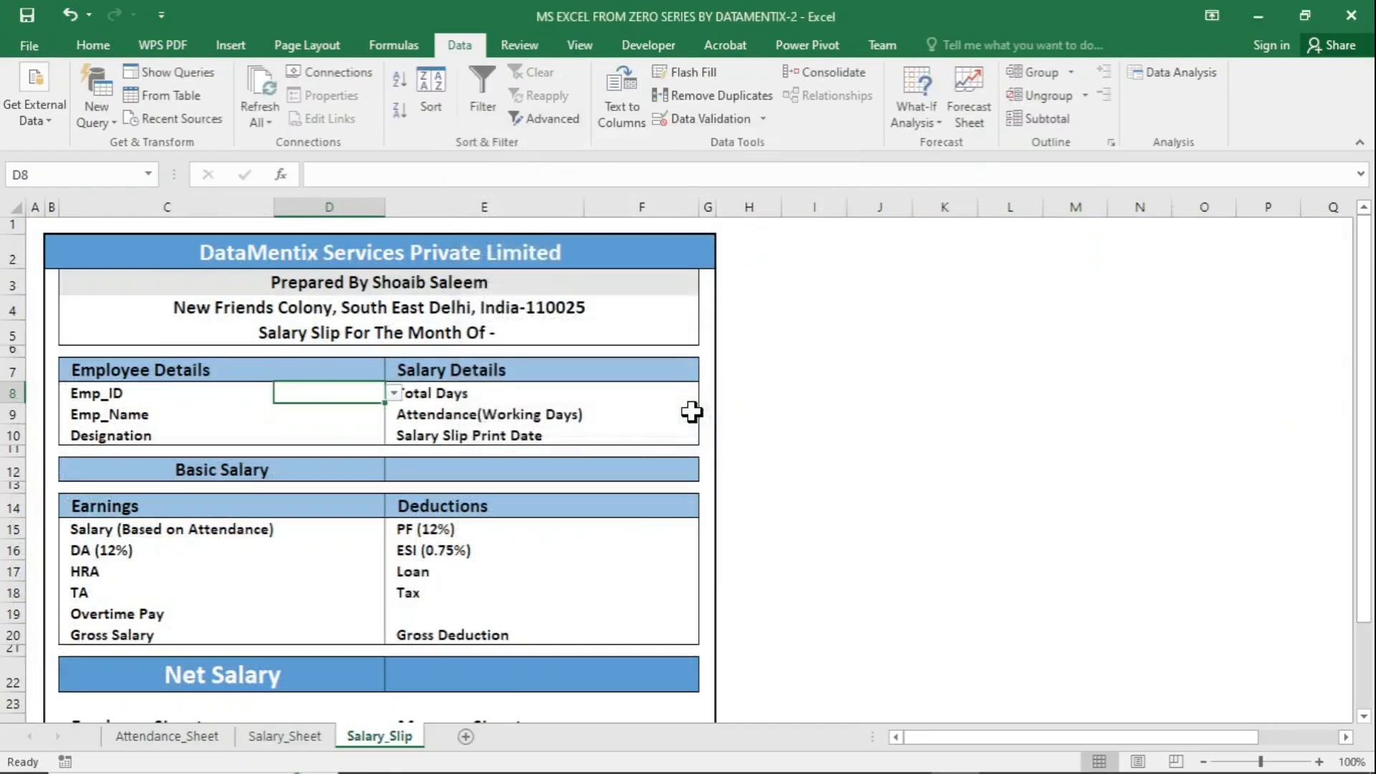
left_click(394, 393)
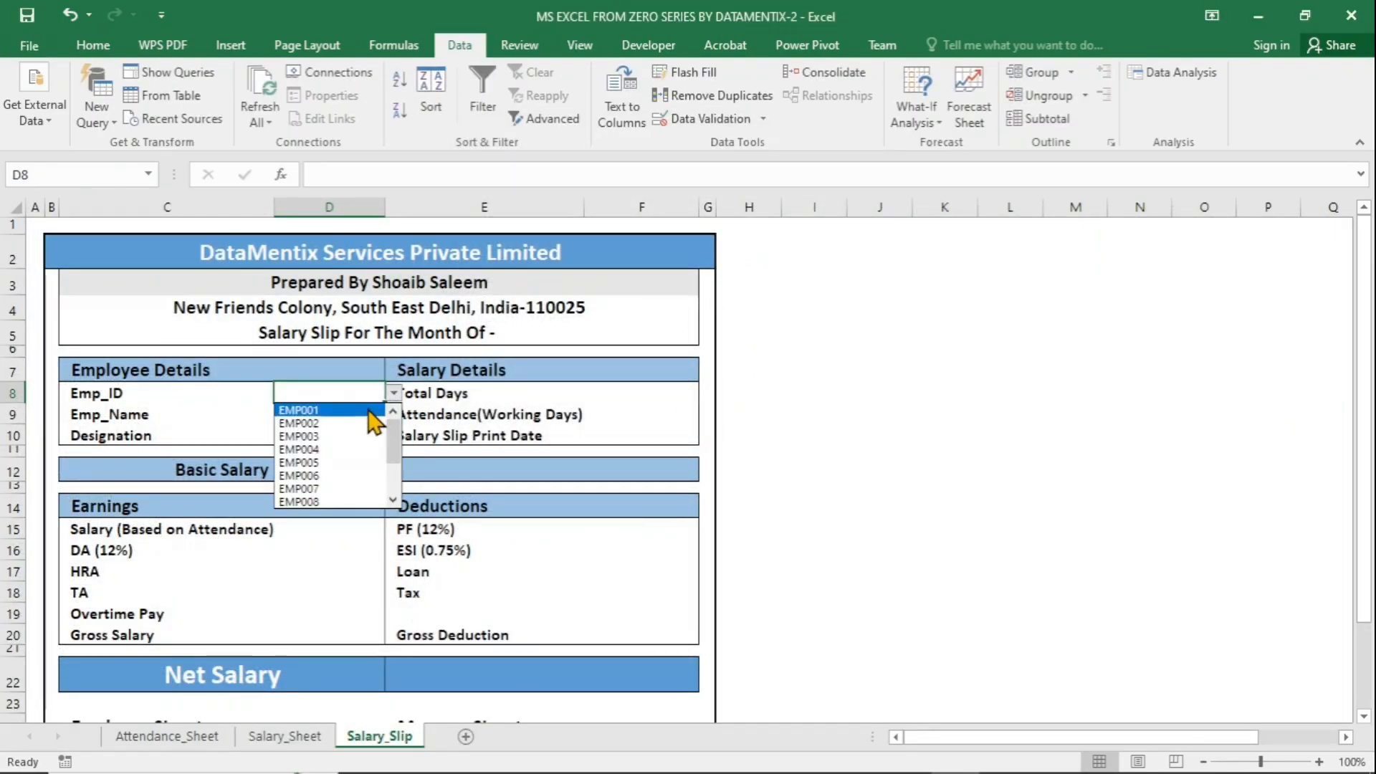
left_click(368, 412)
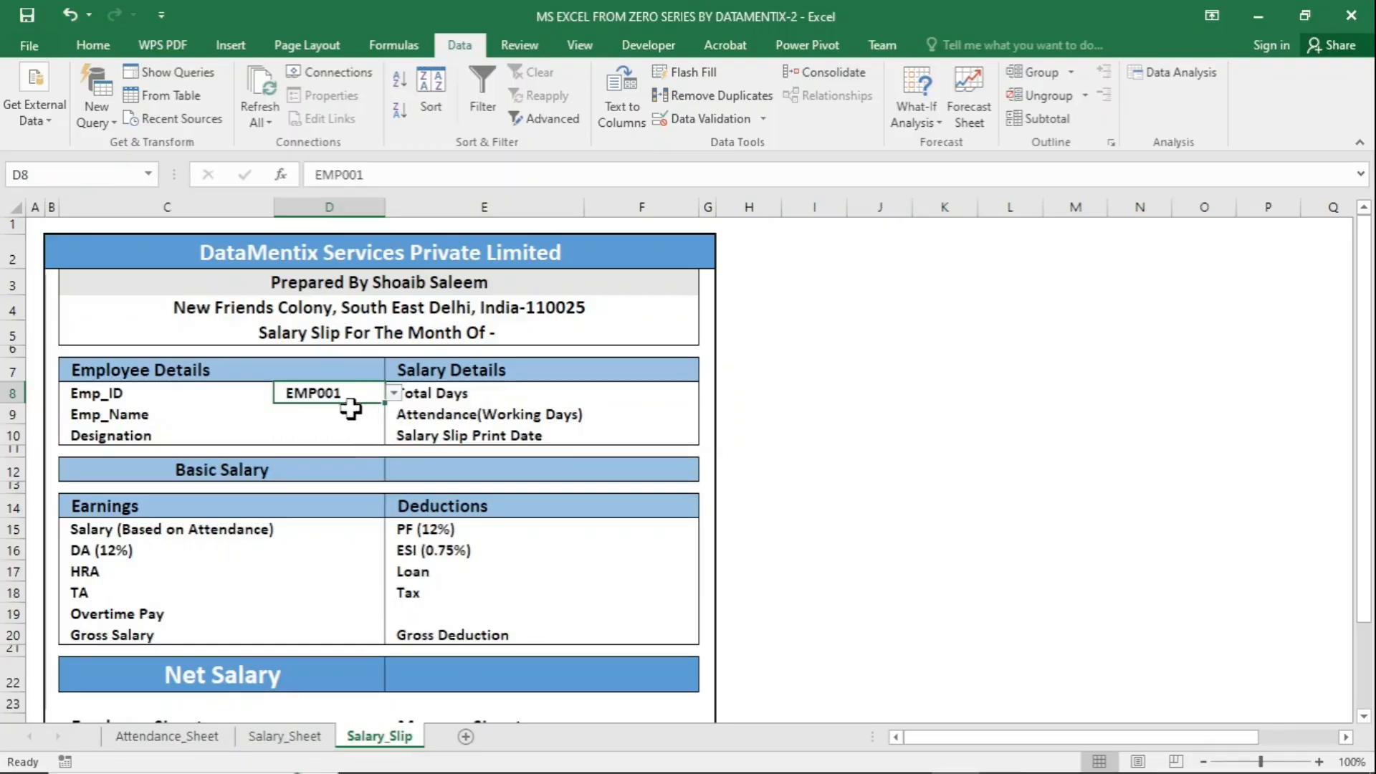
Step: Fill the Emp_Name cell D9 with the exact-match formula =VLOOKUP($D$8,Salary_Sheet!$A$1:$R$17,2,FALSE)
left_click(340, 414)
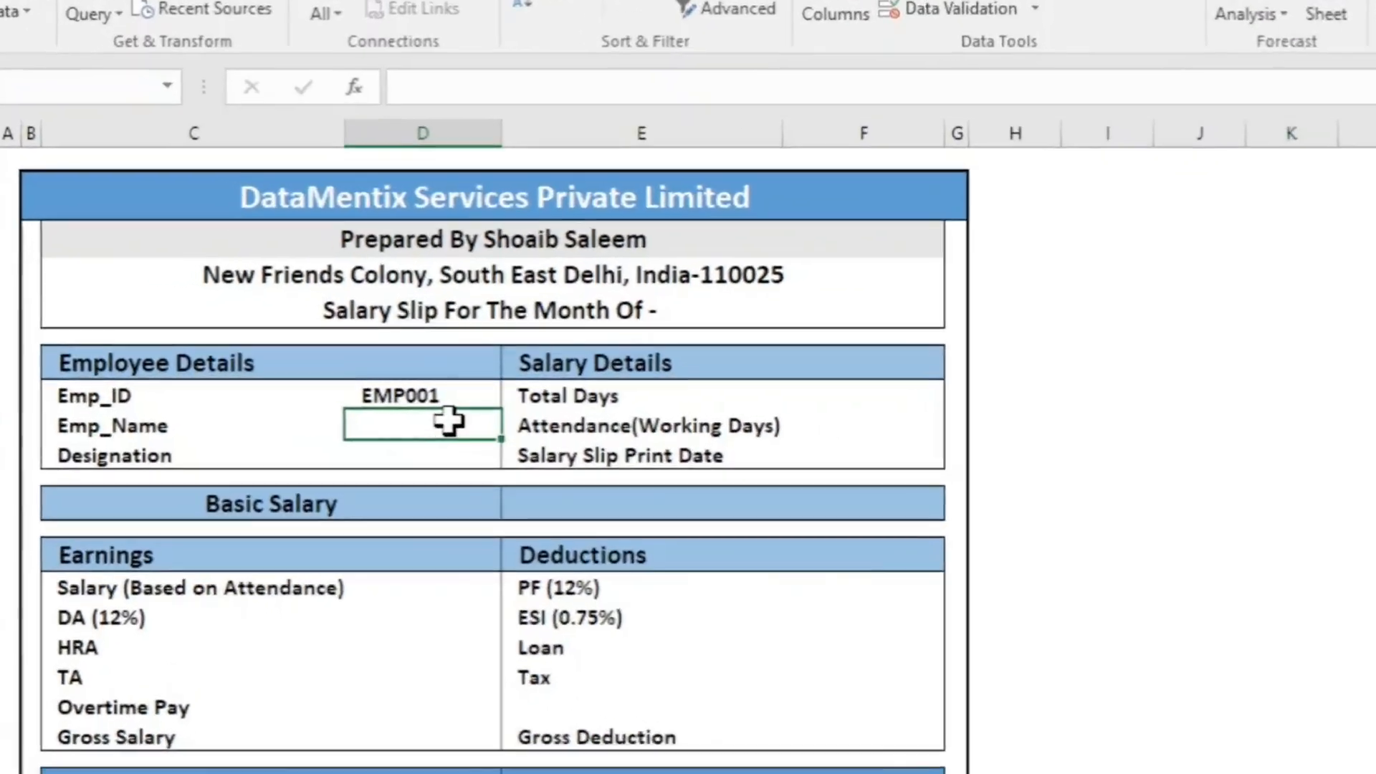
type("=vlo")
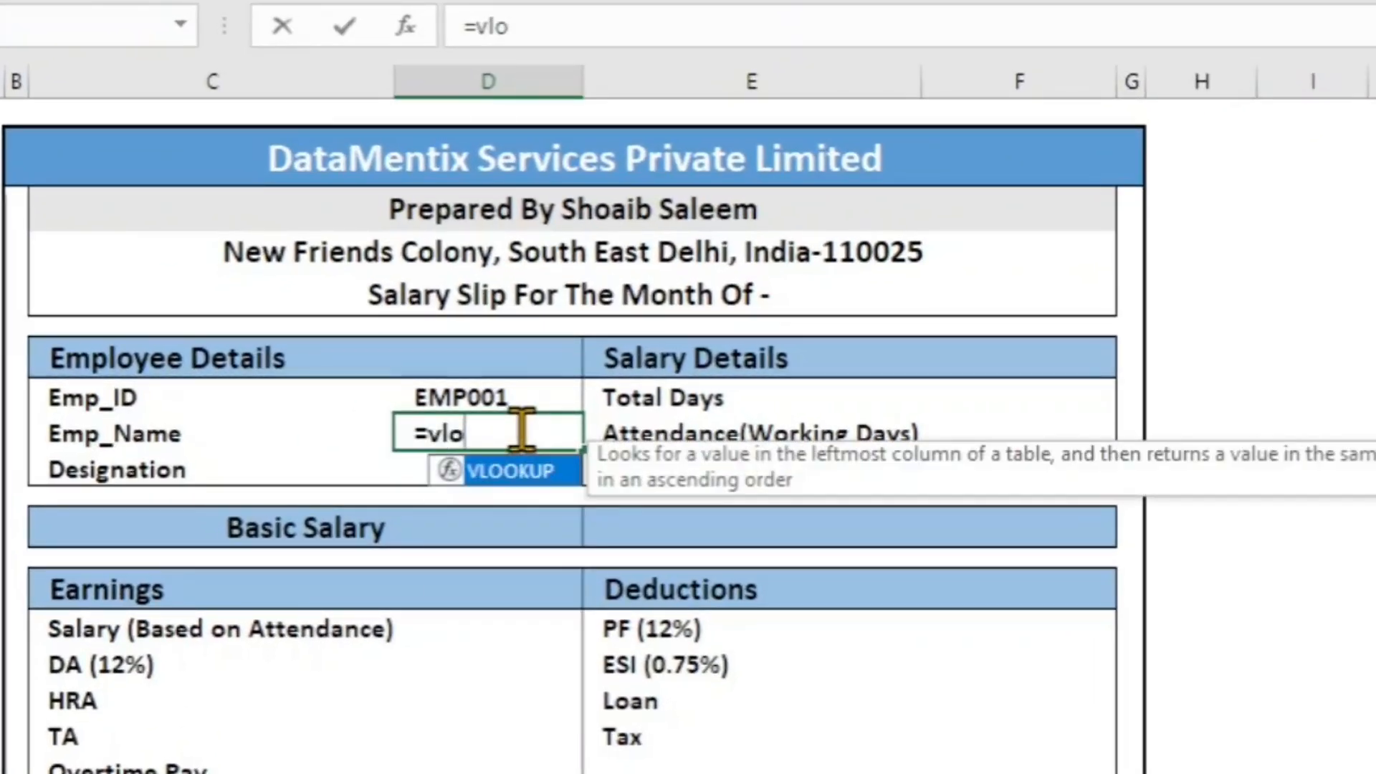
key("Tab")
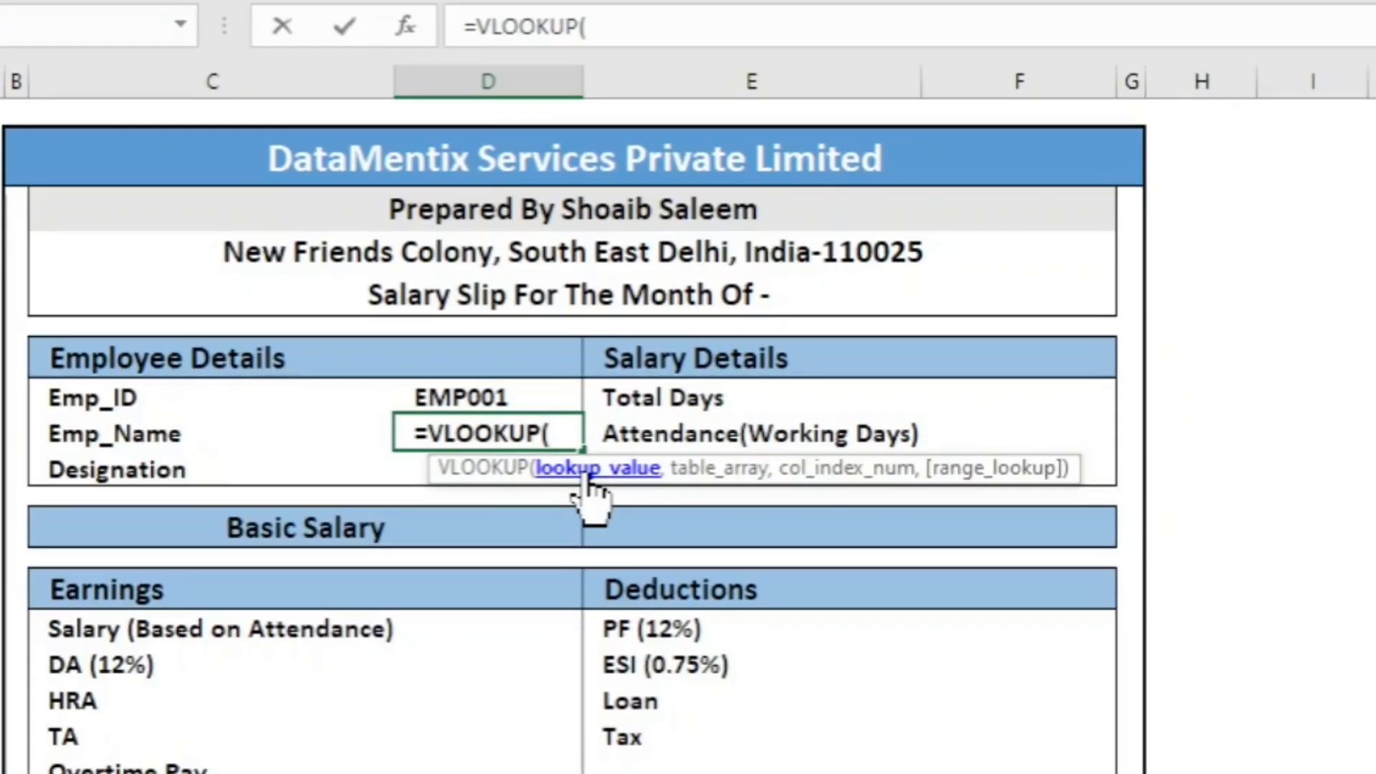
left_click(501, 391)
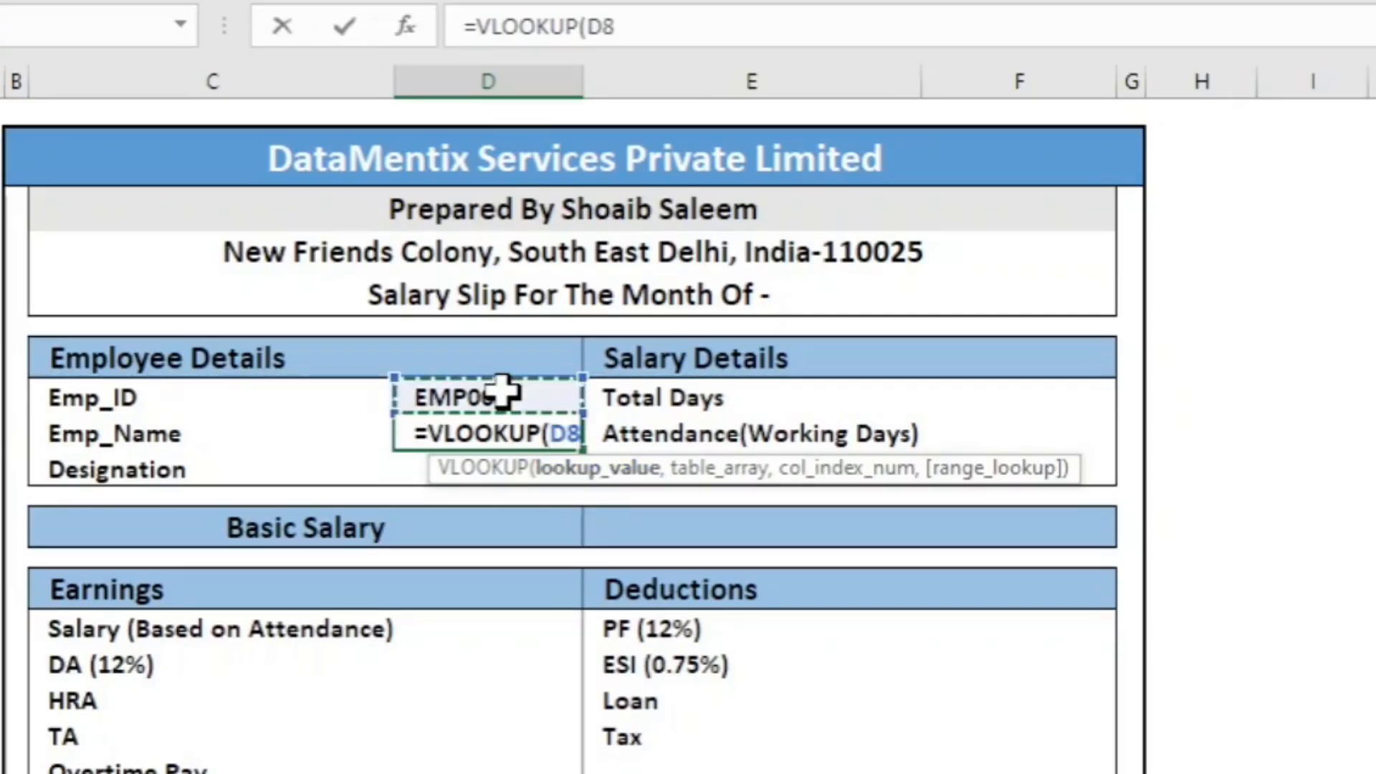
key("F4")
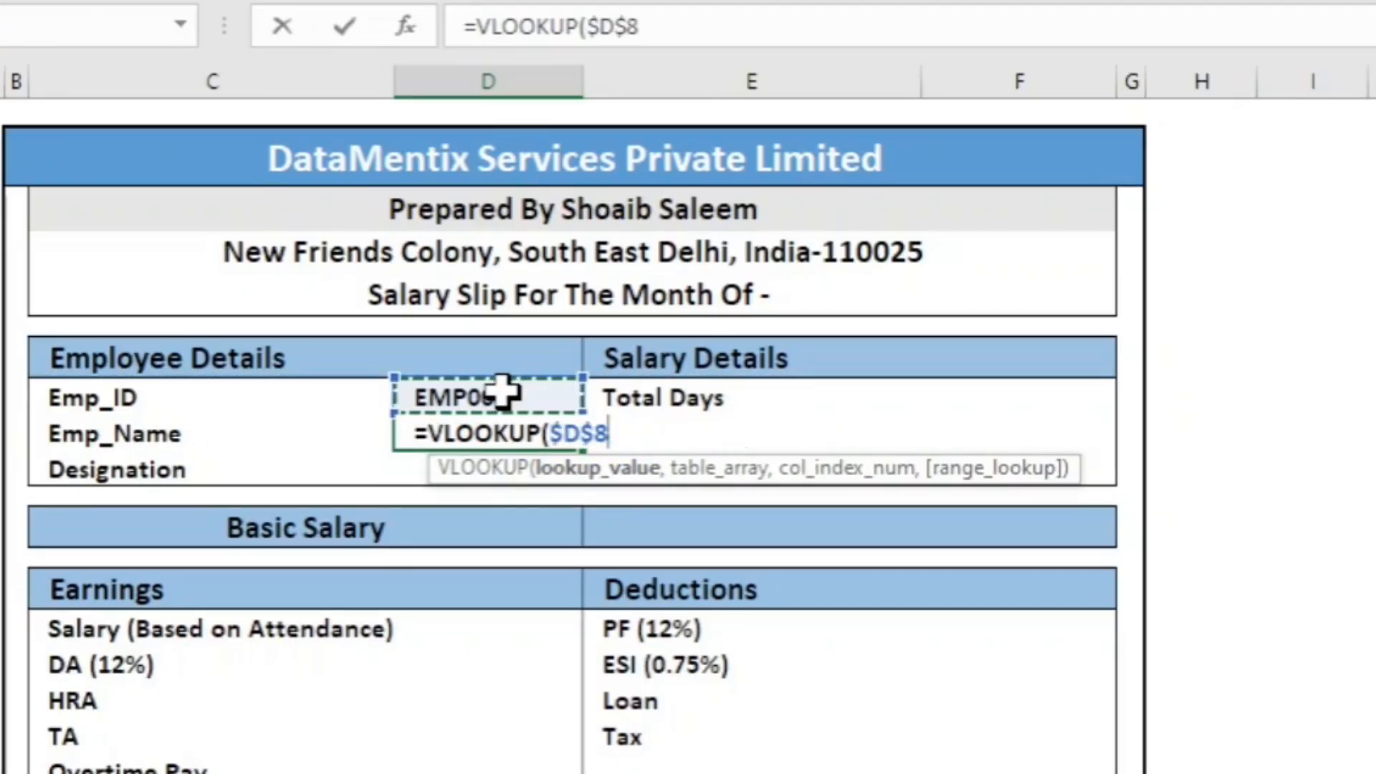
type(",")
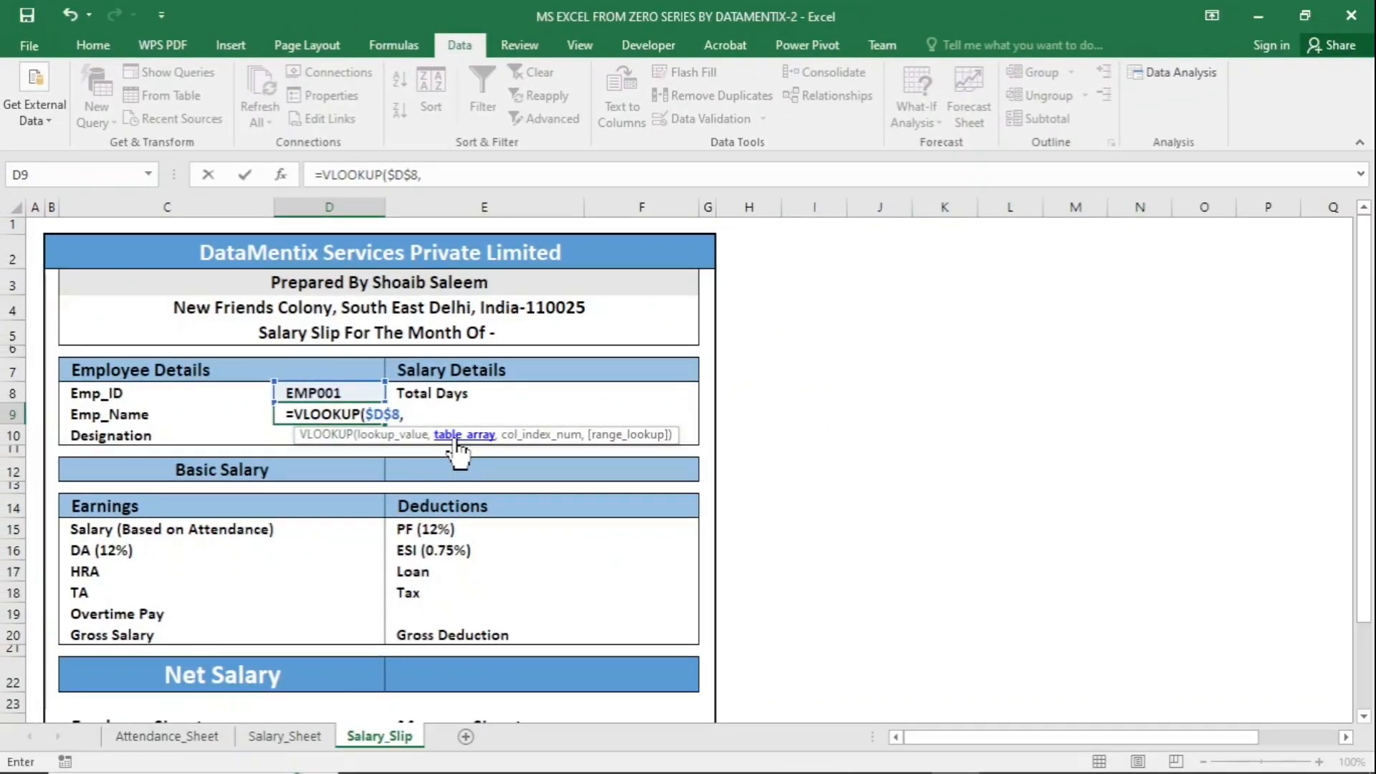
left_click(306, 742)
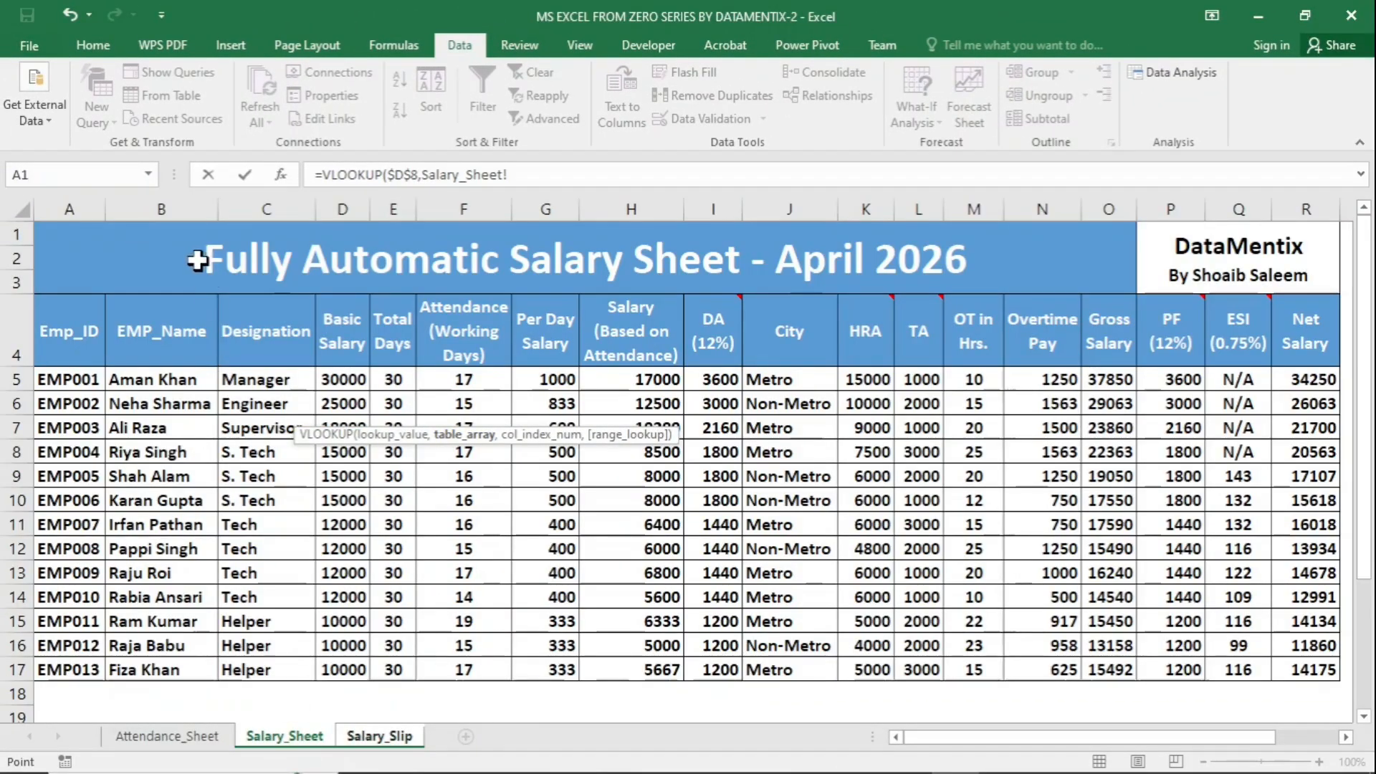
left_click_drag(197, 260, 1268, 659)
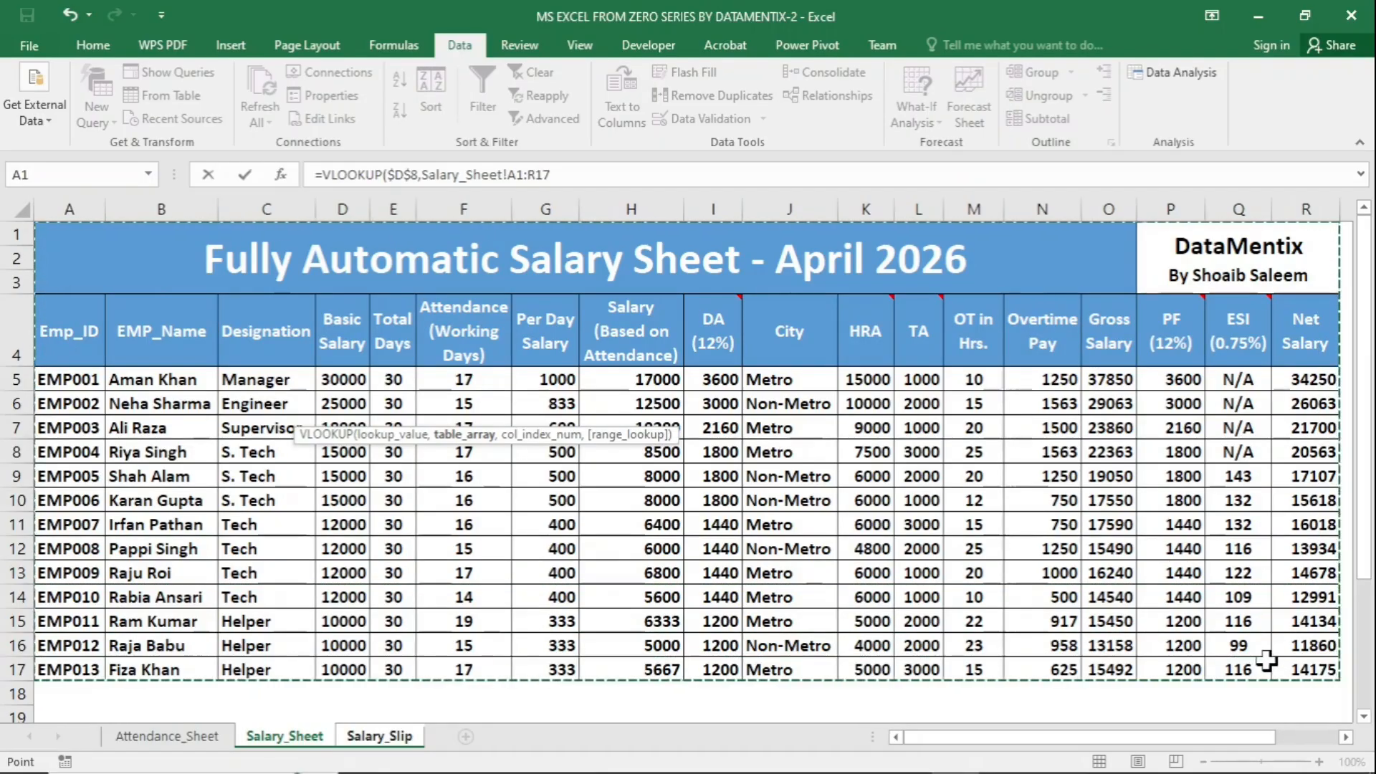
key("F4")
type(",2")
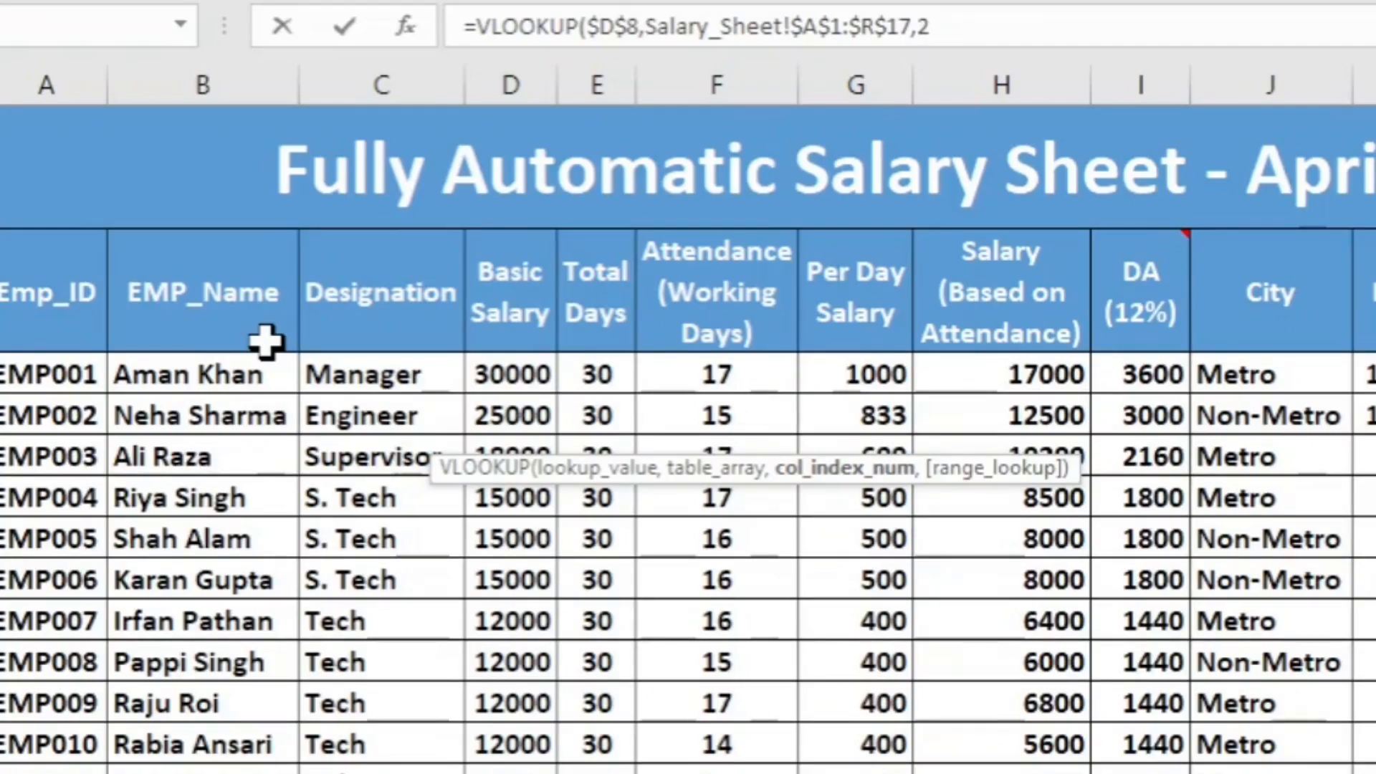
type(",")
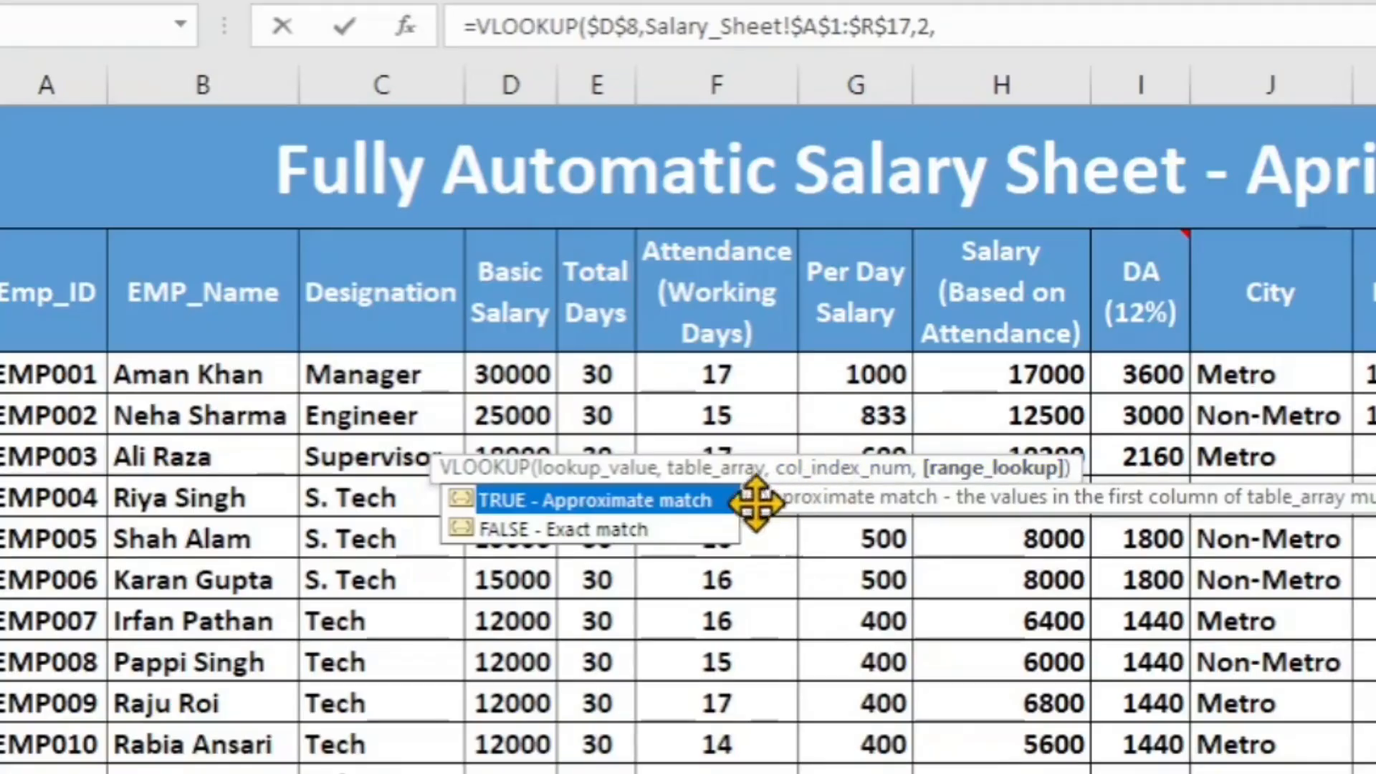
double_click(663, 531)
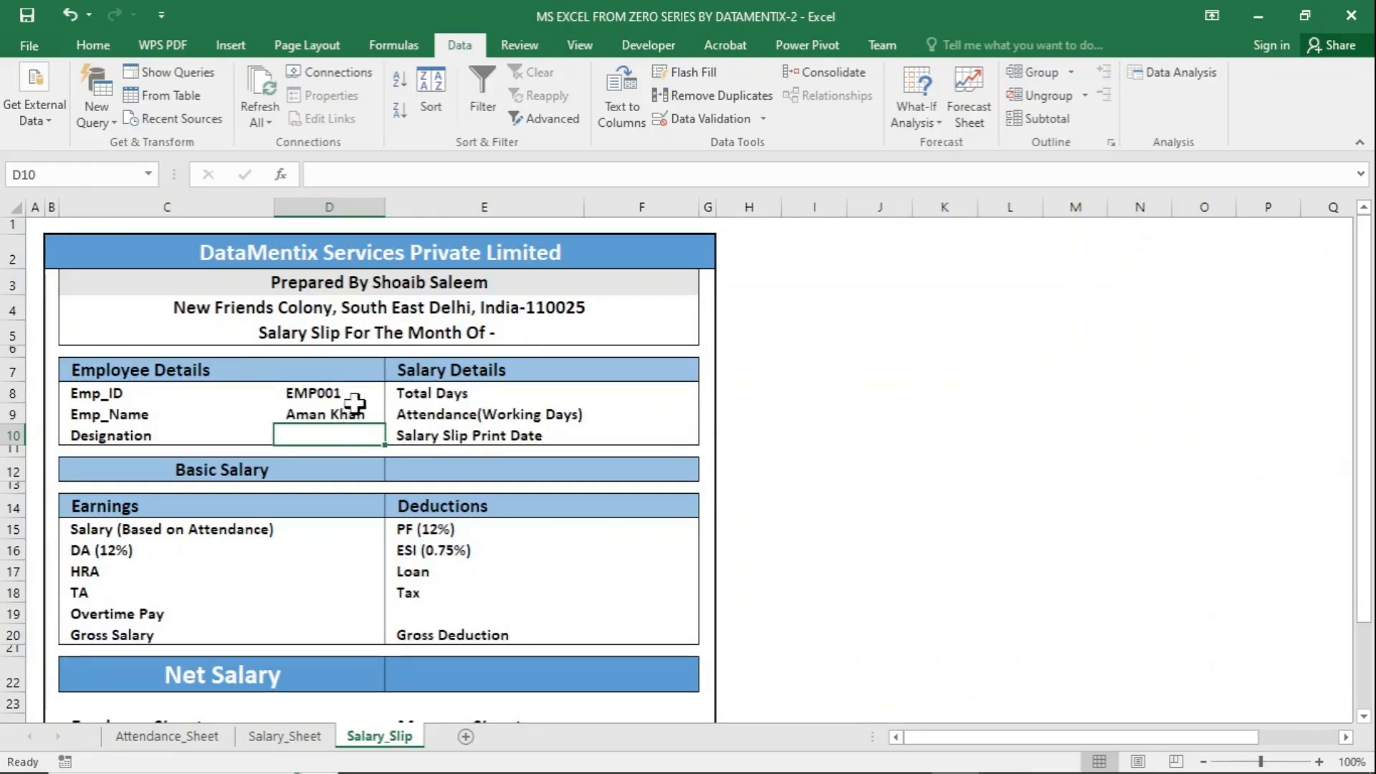
Step: Change the Emp_ID in D8 to EMP004 to test the name lookup
left_click(361, 393)
left_click(393, 393)
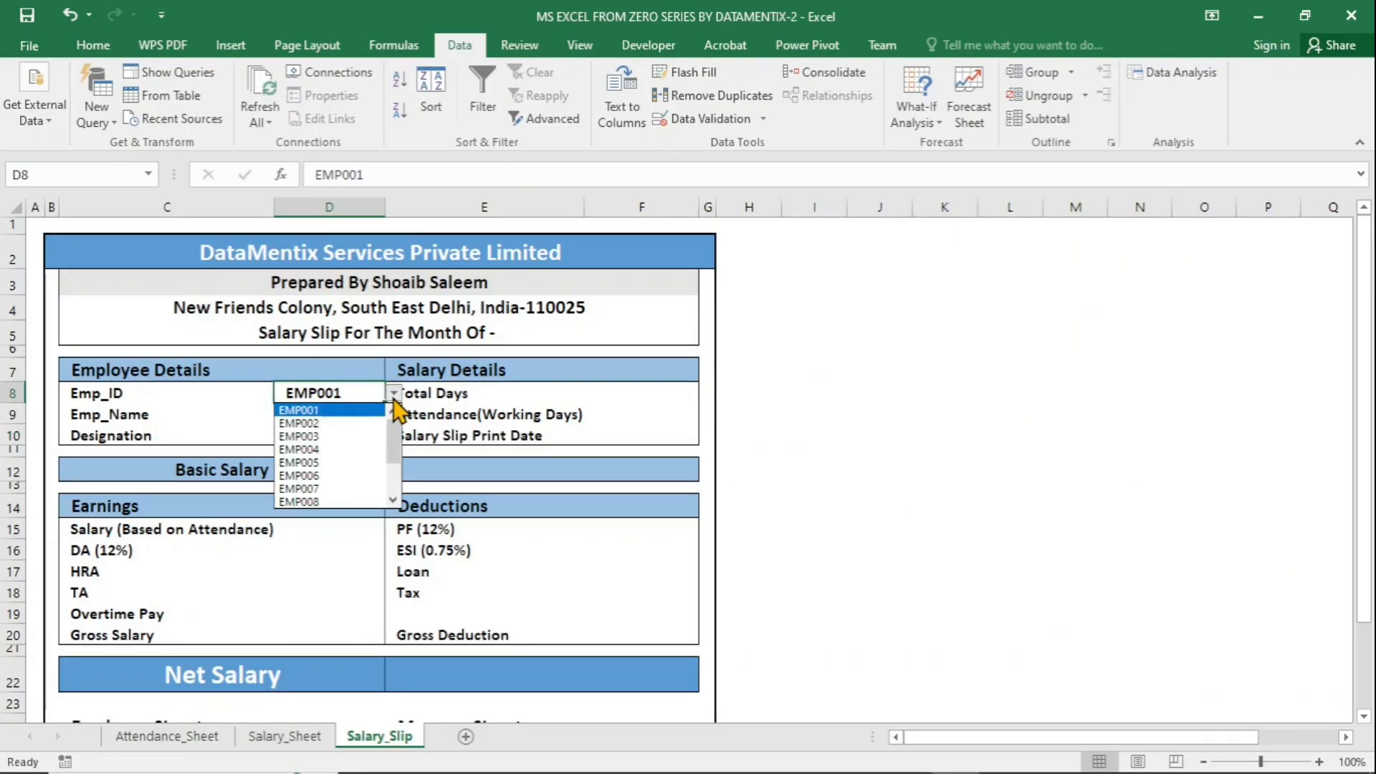
left_click(350, 444)
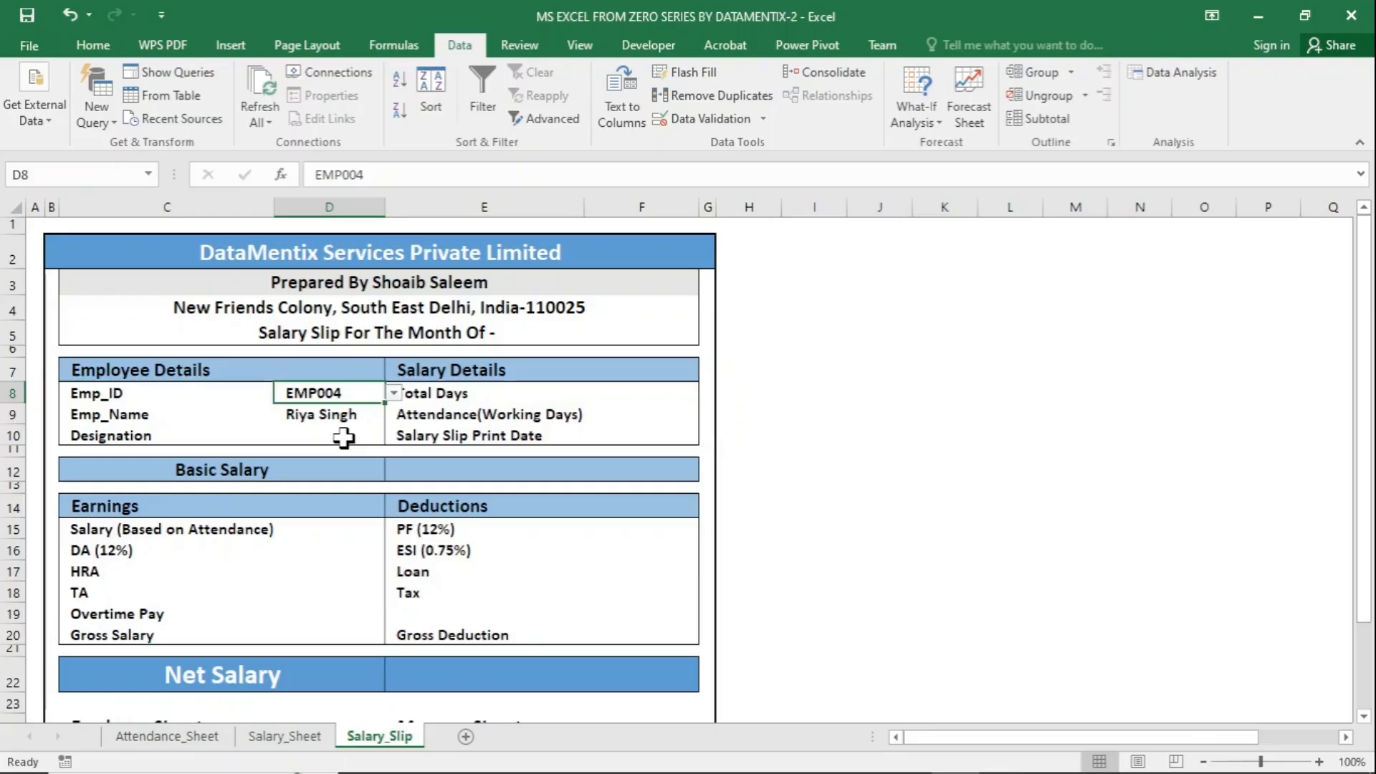
Step: Copy the Emp_Name lookup formula from D9 into the Designation cell D10, Total Days cell F8 and Attendance cell F9
left_click(344, 438)
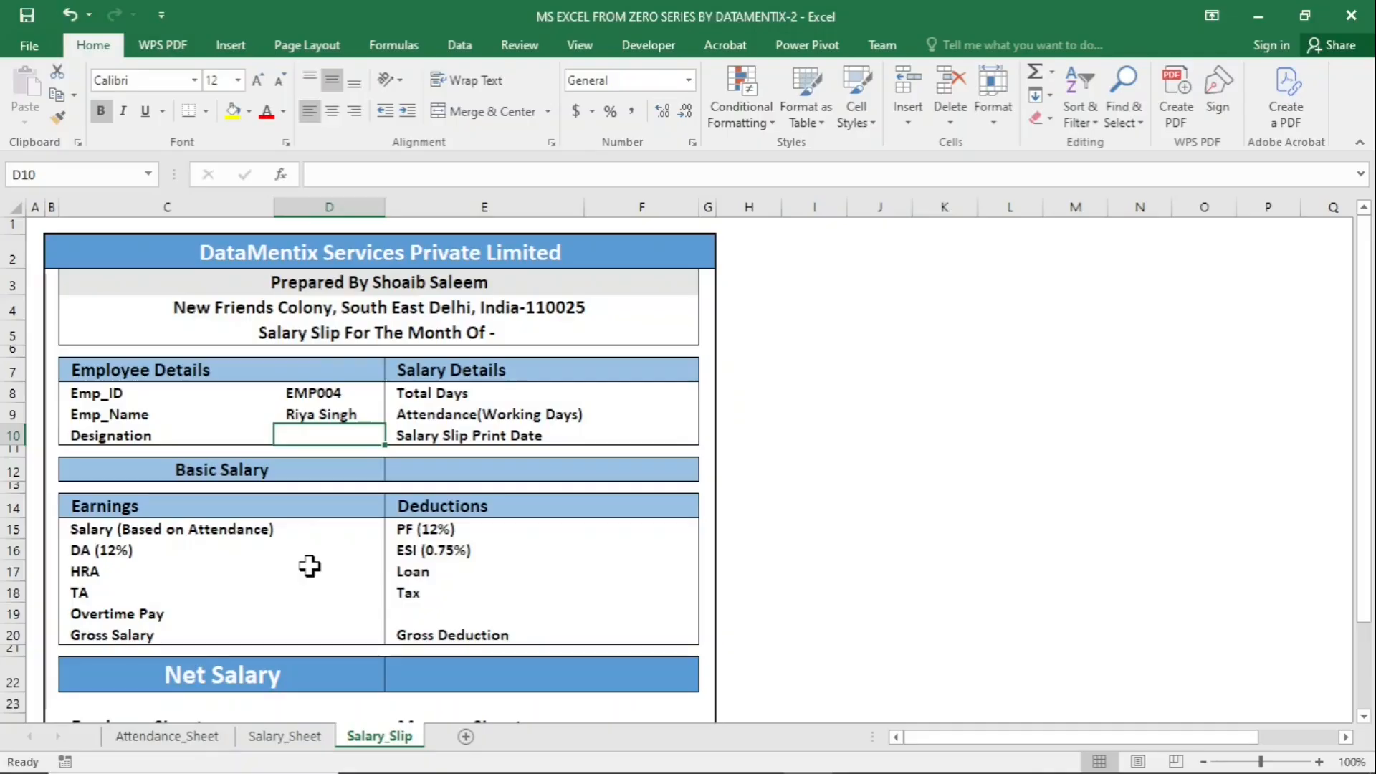
left_click(349, 415)
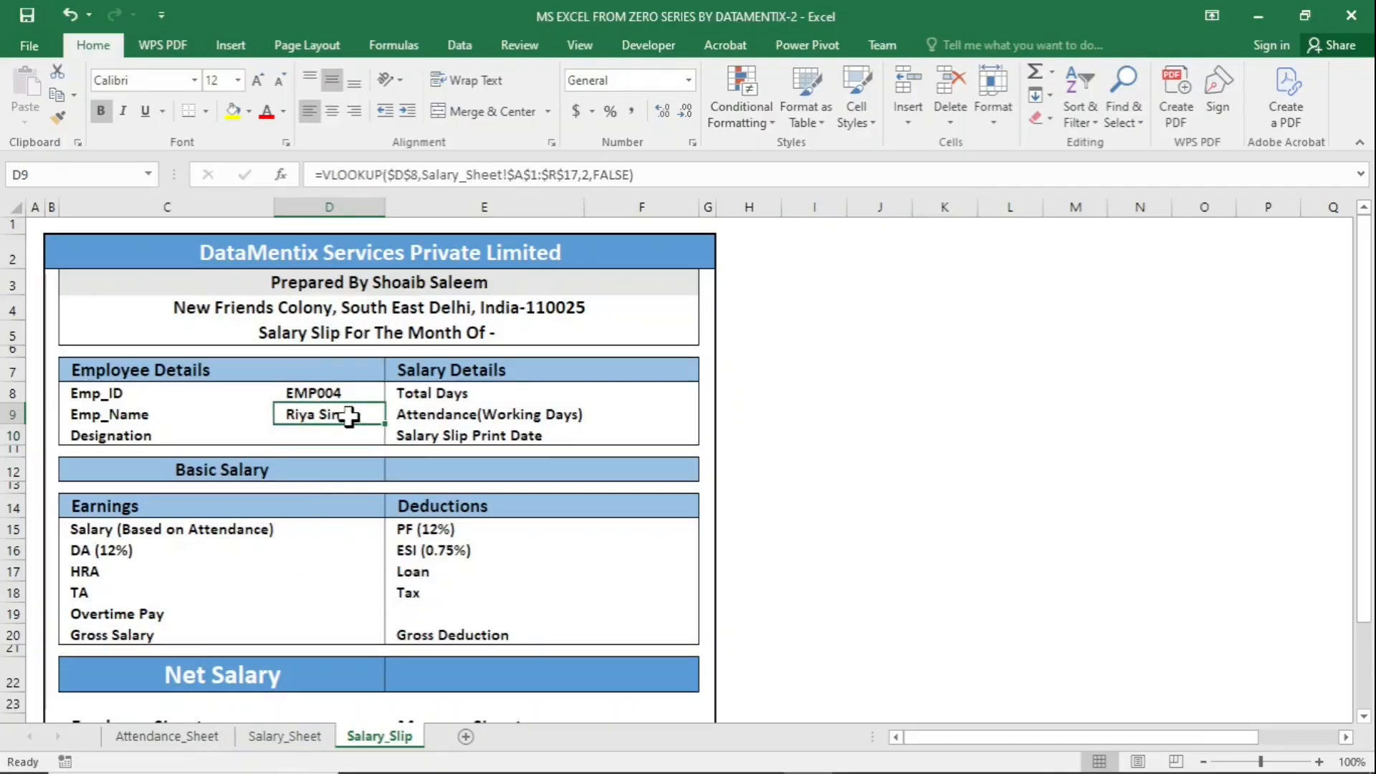
key("ctrl+c")
left_click(349, 430)
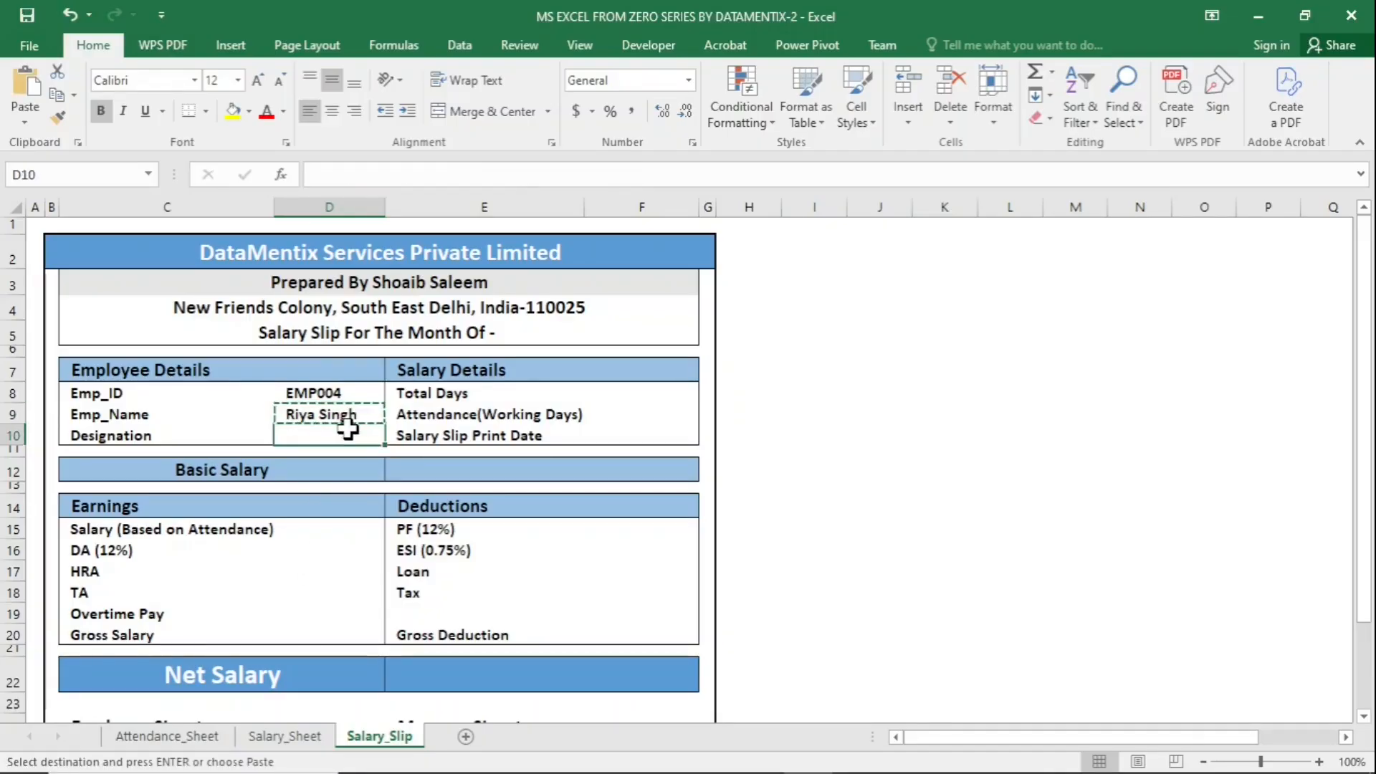
key("ctrl+v")
left_click(616, 395)
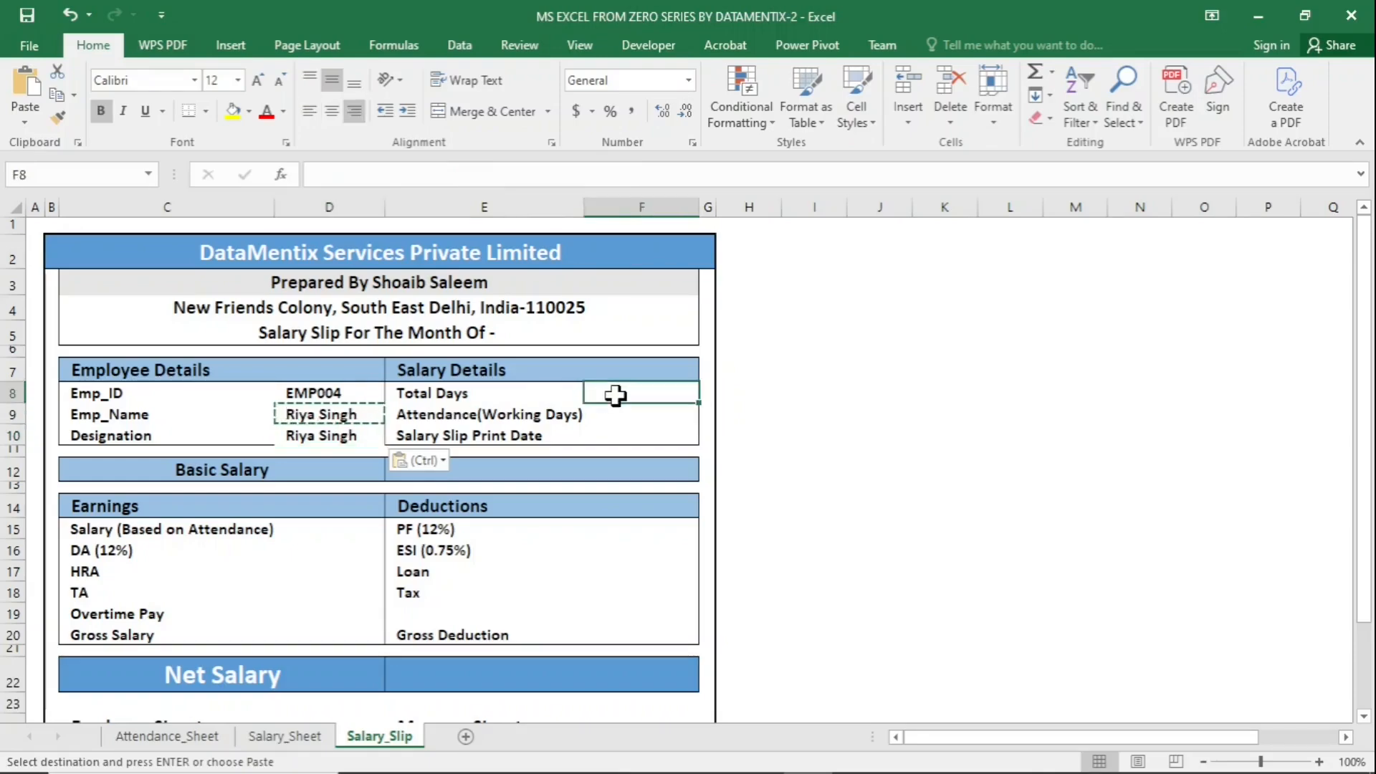
key("ctrl+v")
left_click(623, 414)
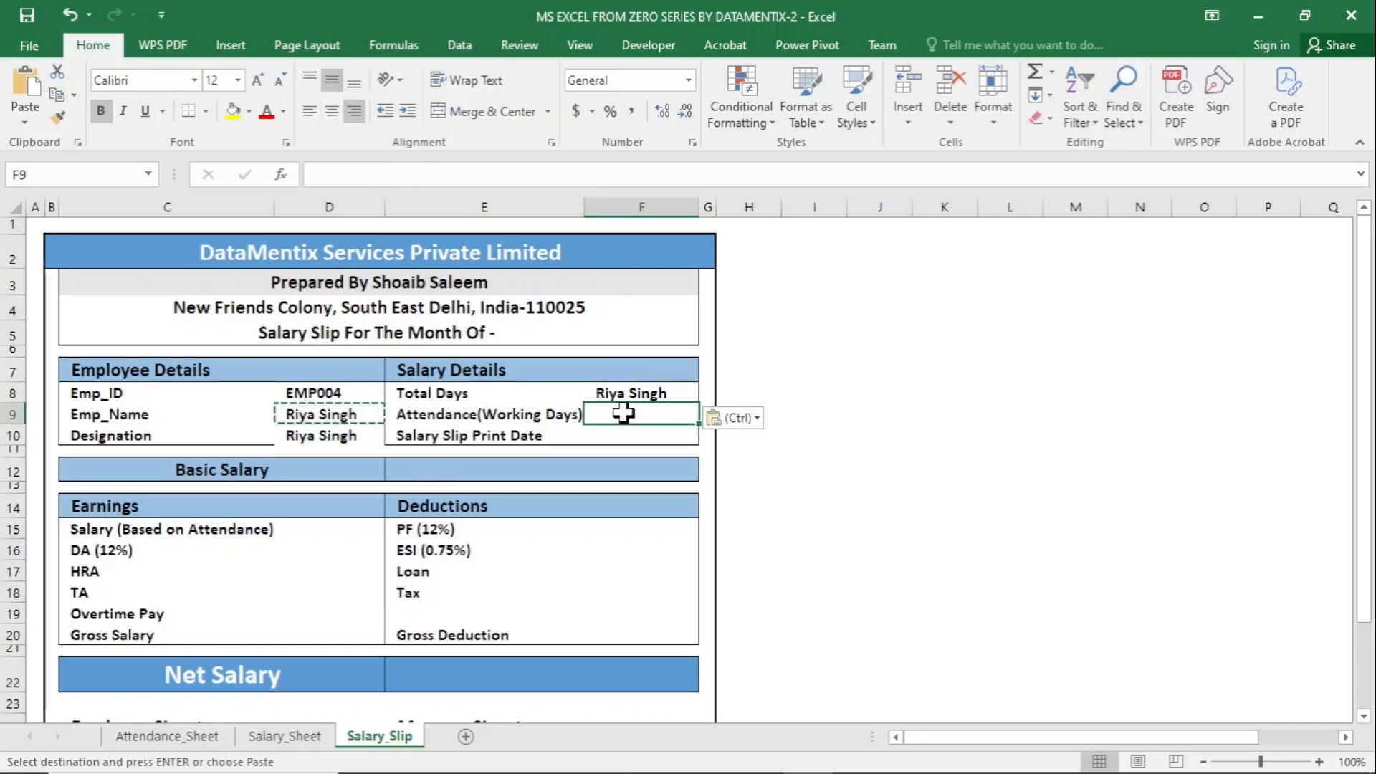
key("ctrl+v")
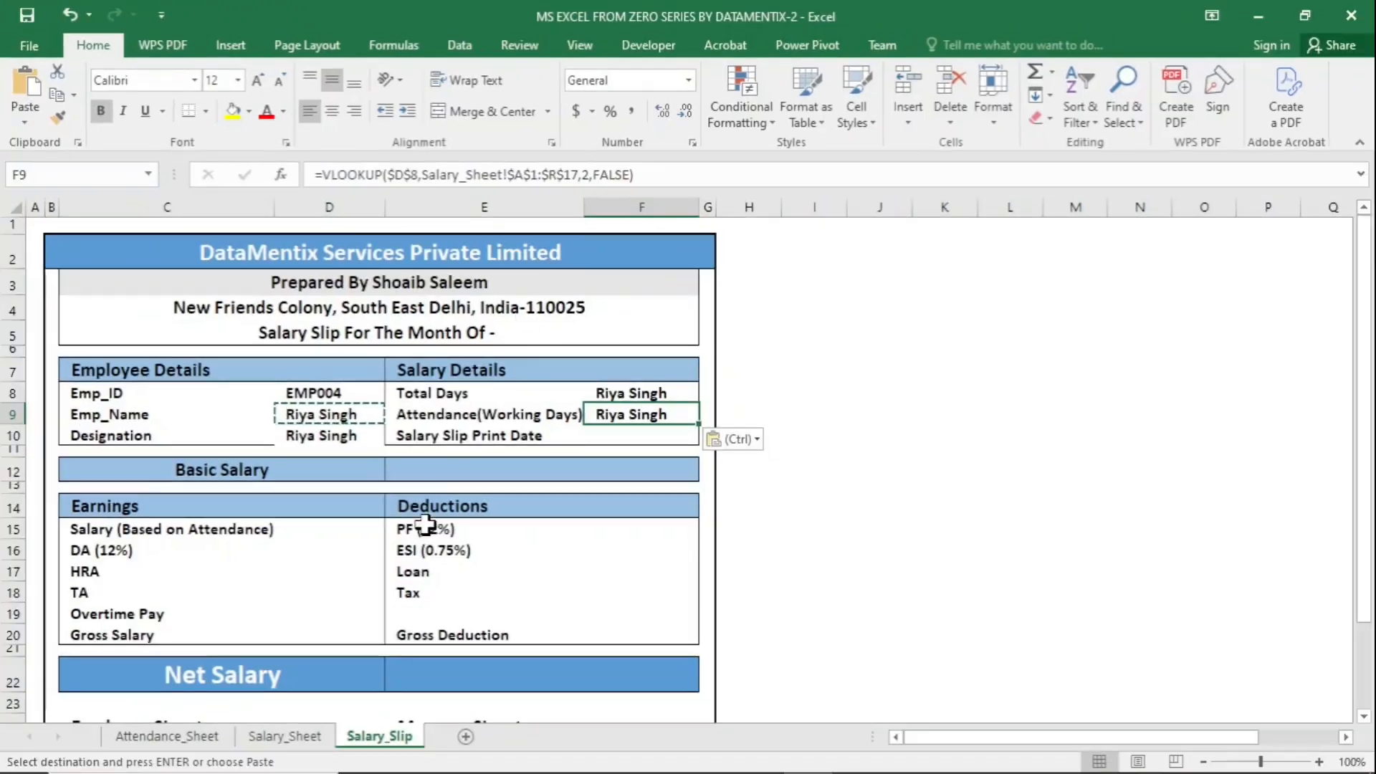
Step: Check the needed column positions in Salary_Sheet, and set the column index of the Designation lookup in D10 to 3
left_click(305, 736)
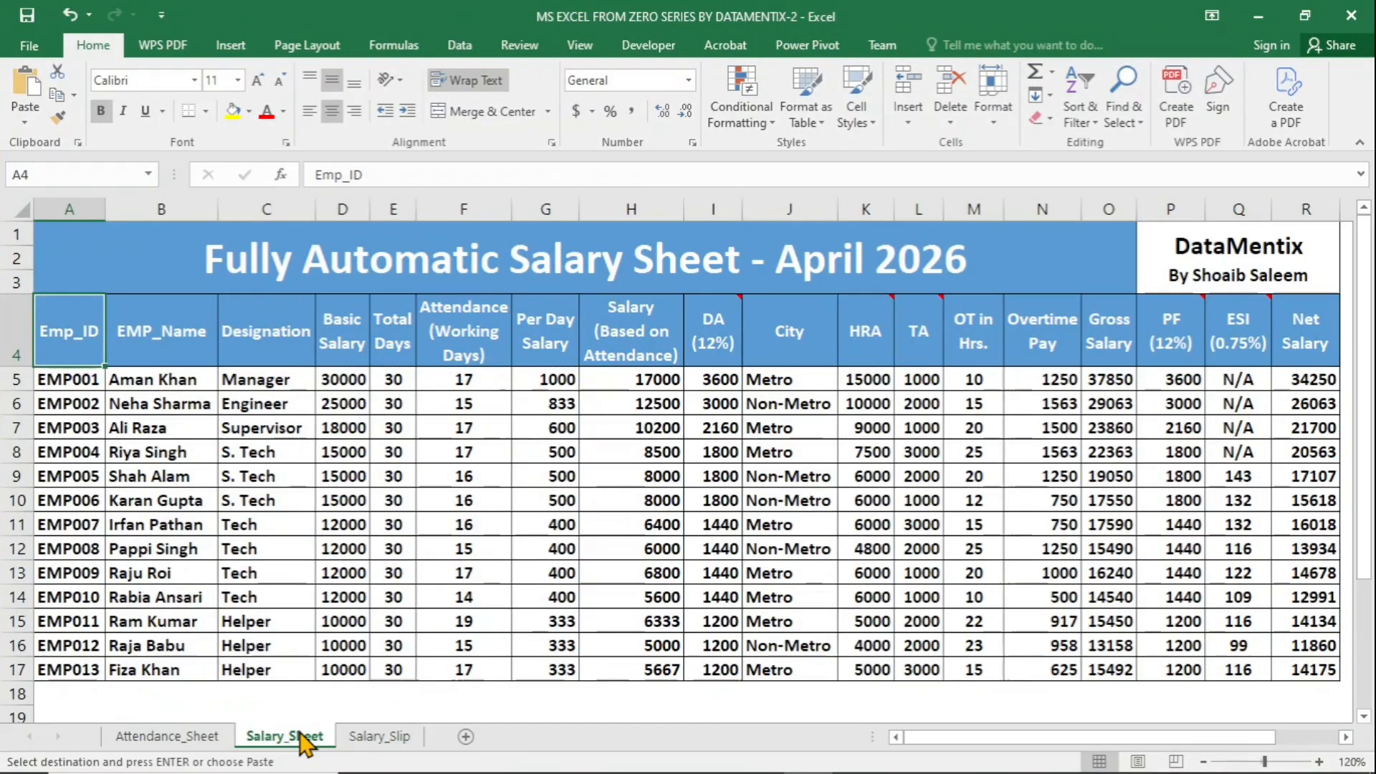
left_click(283, 344)
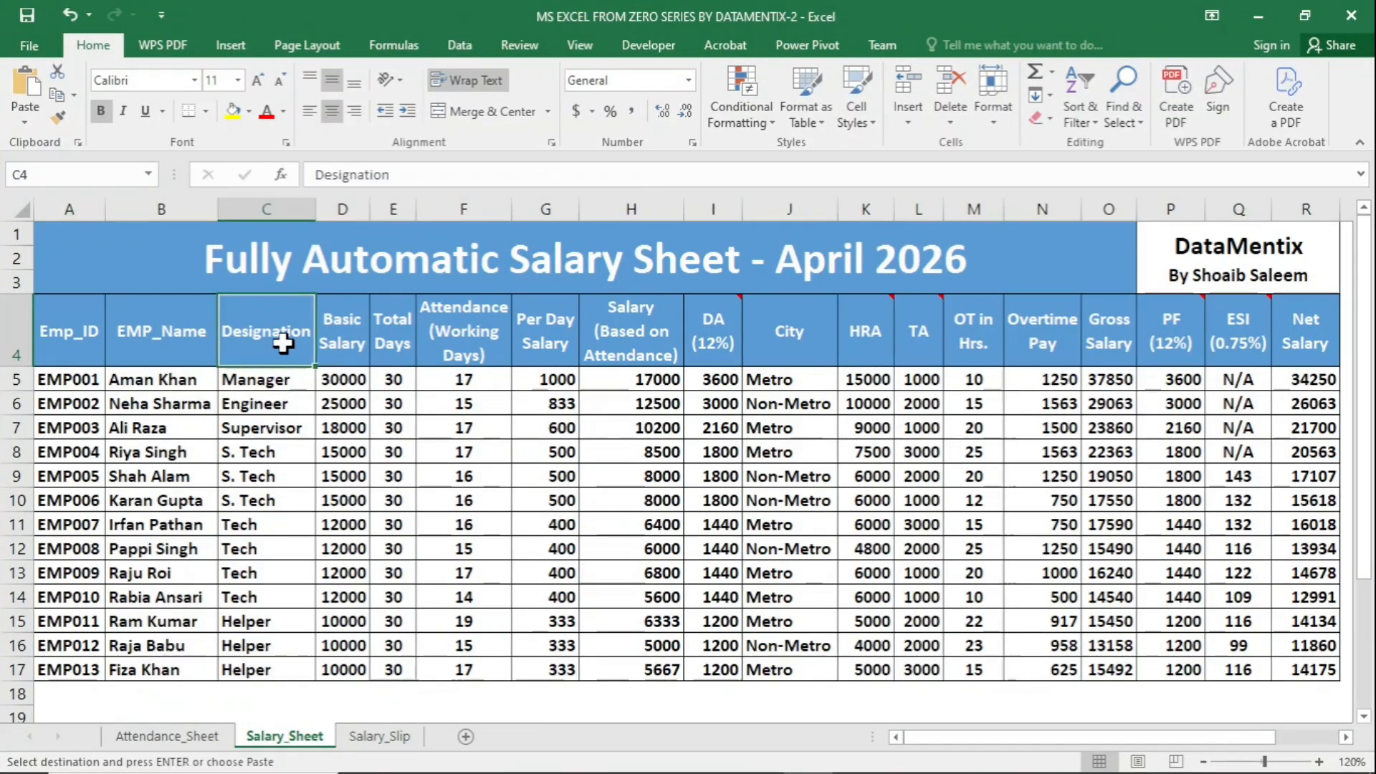
left_click(390, 344)
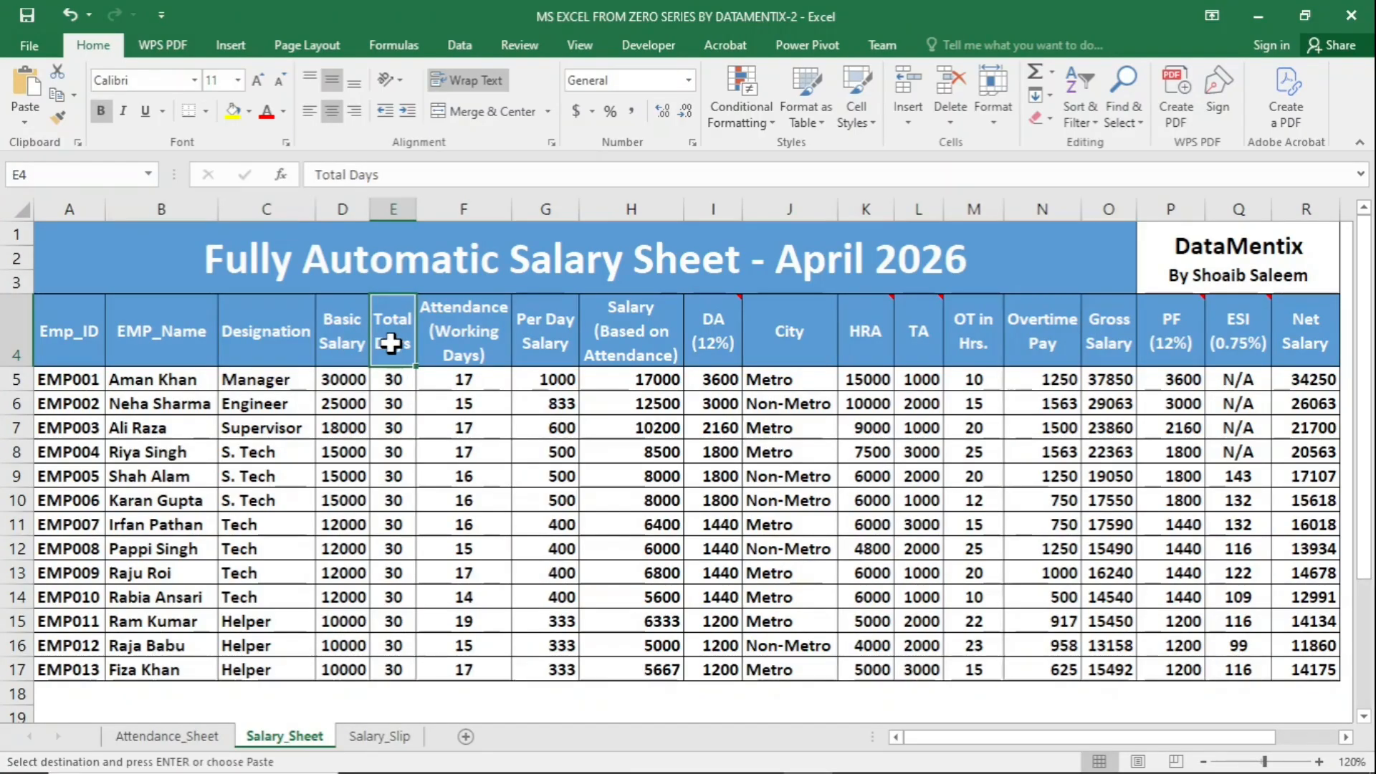
left_click(443, 351)
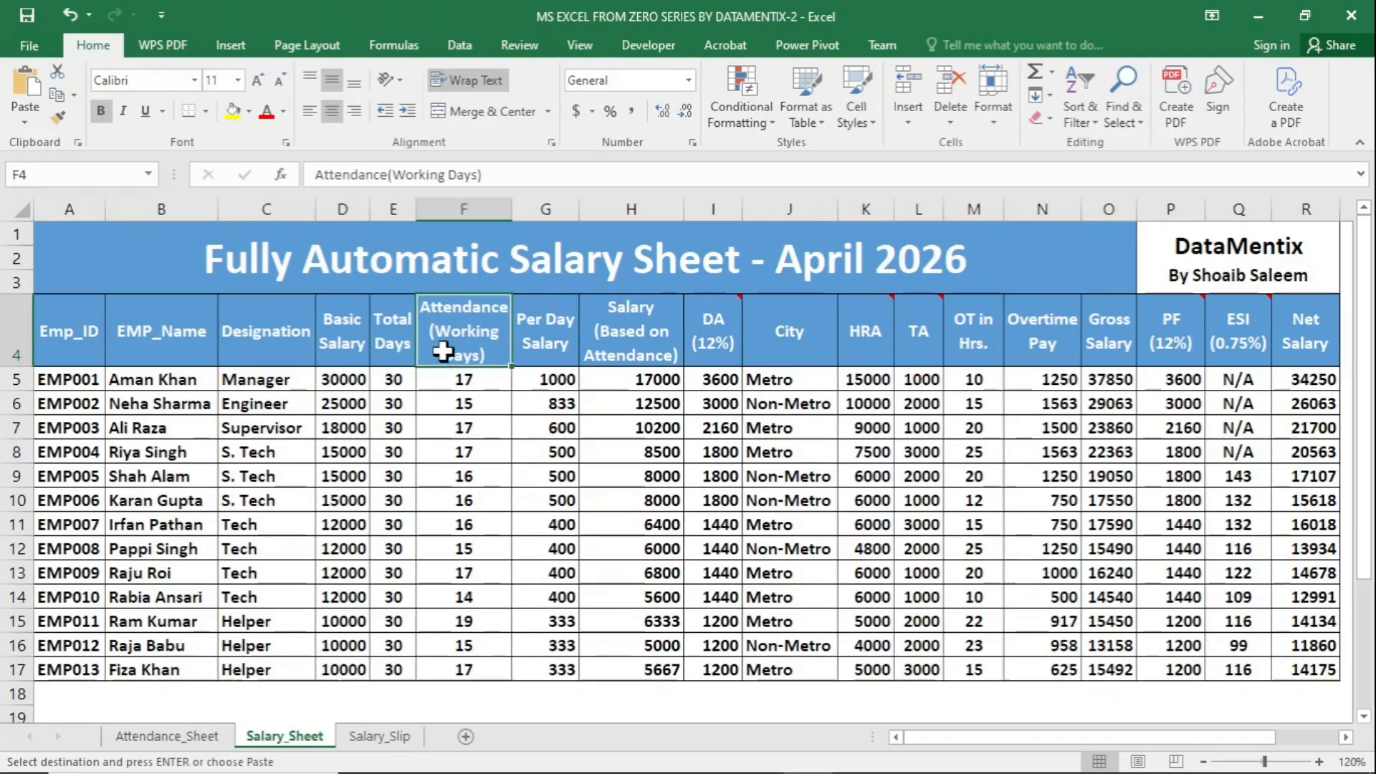
left_click(379, 737)
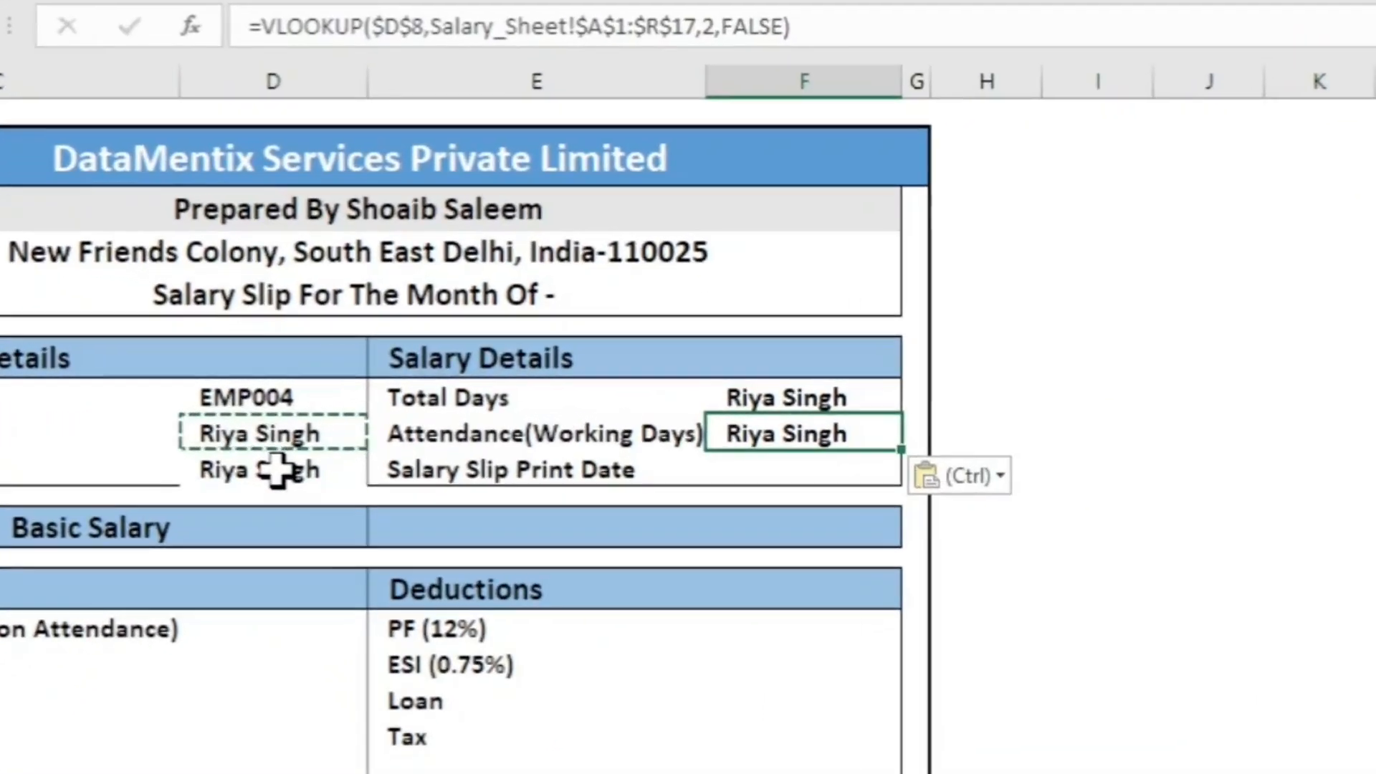
double_click(278, 469)
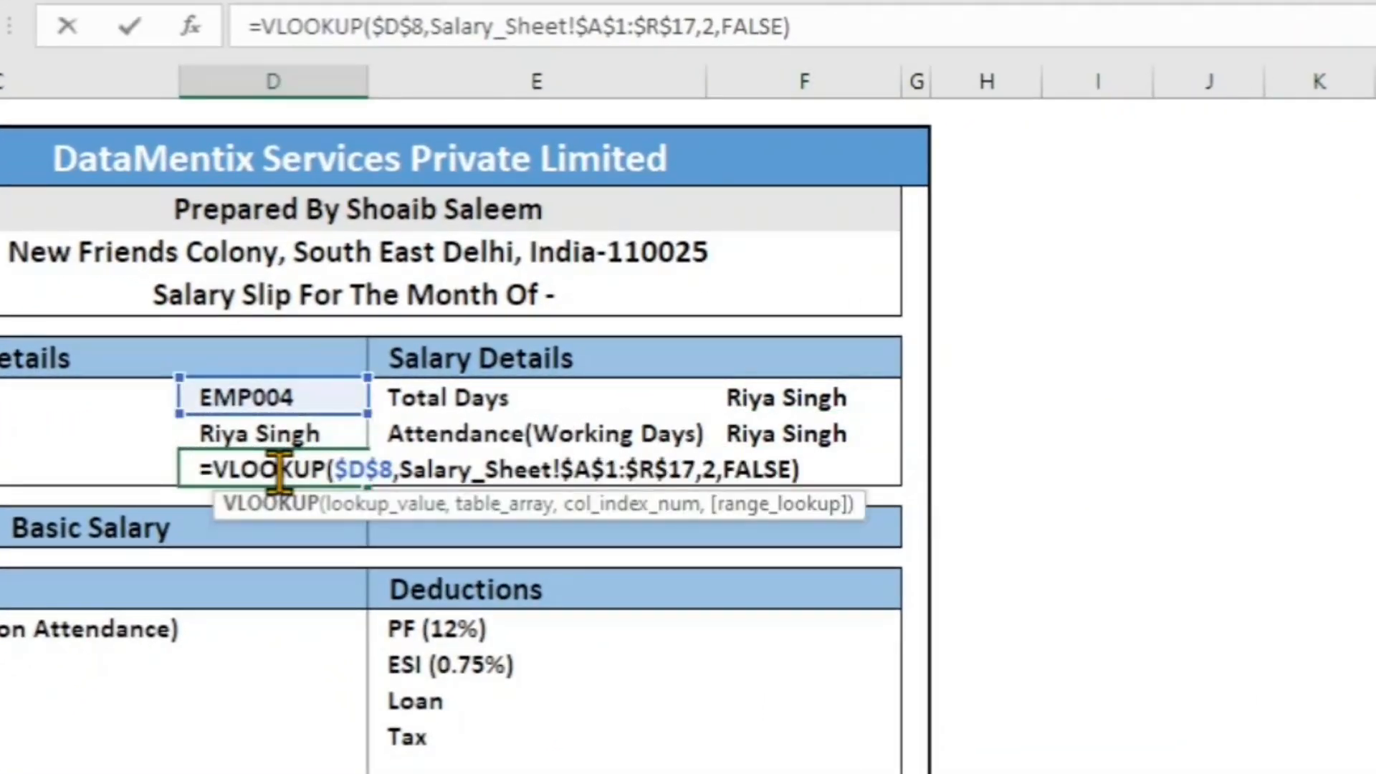
left_click(723, 470)
key("Left")
key("shift+Left")
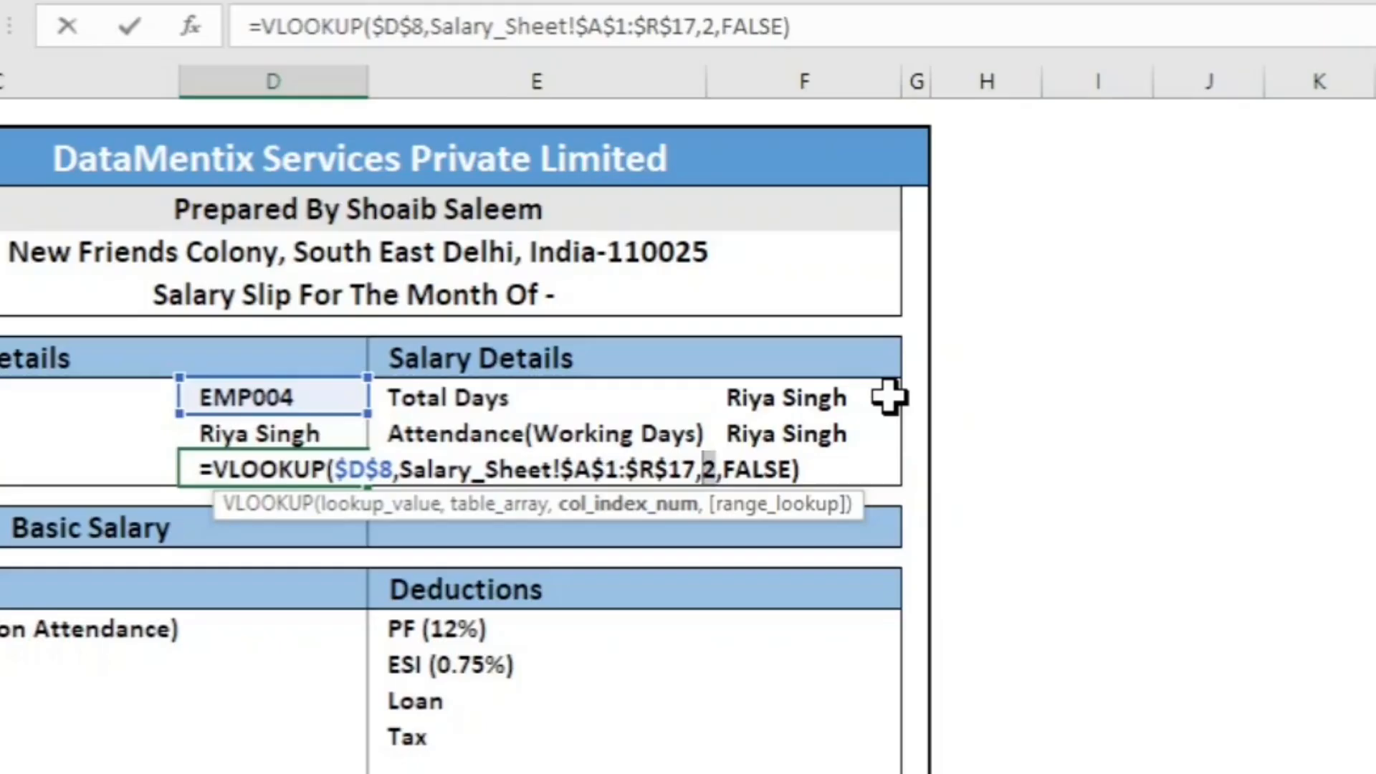
type("3")
key("Return")
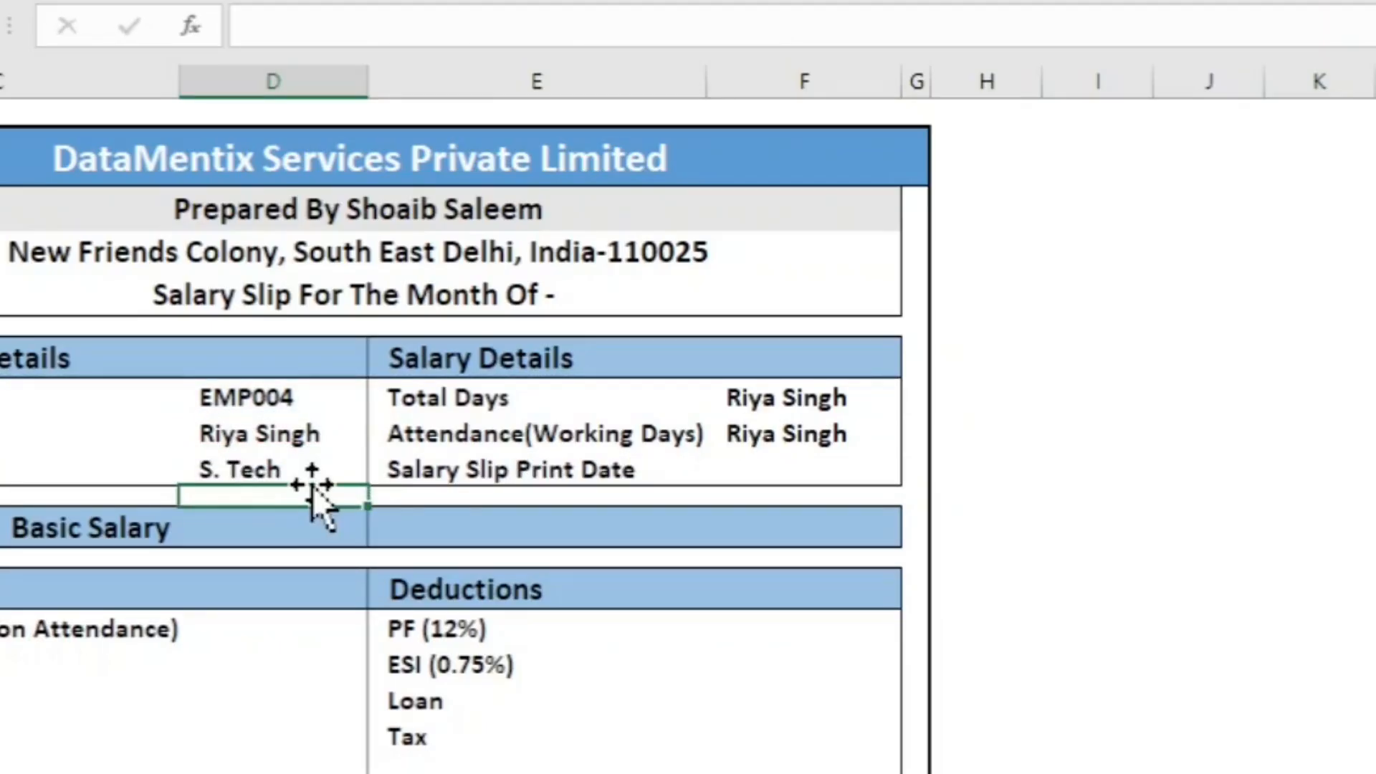
Step: Set the column index of the Total Days lookup in F8 to 5
double_click(801, 398)
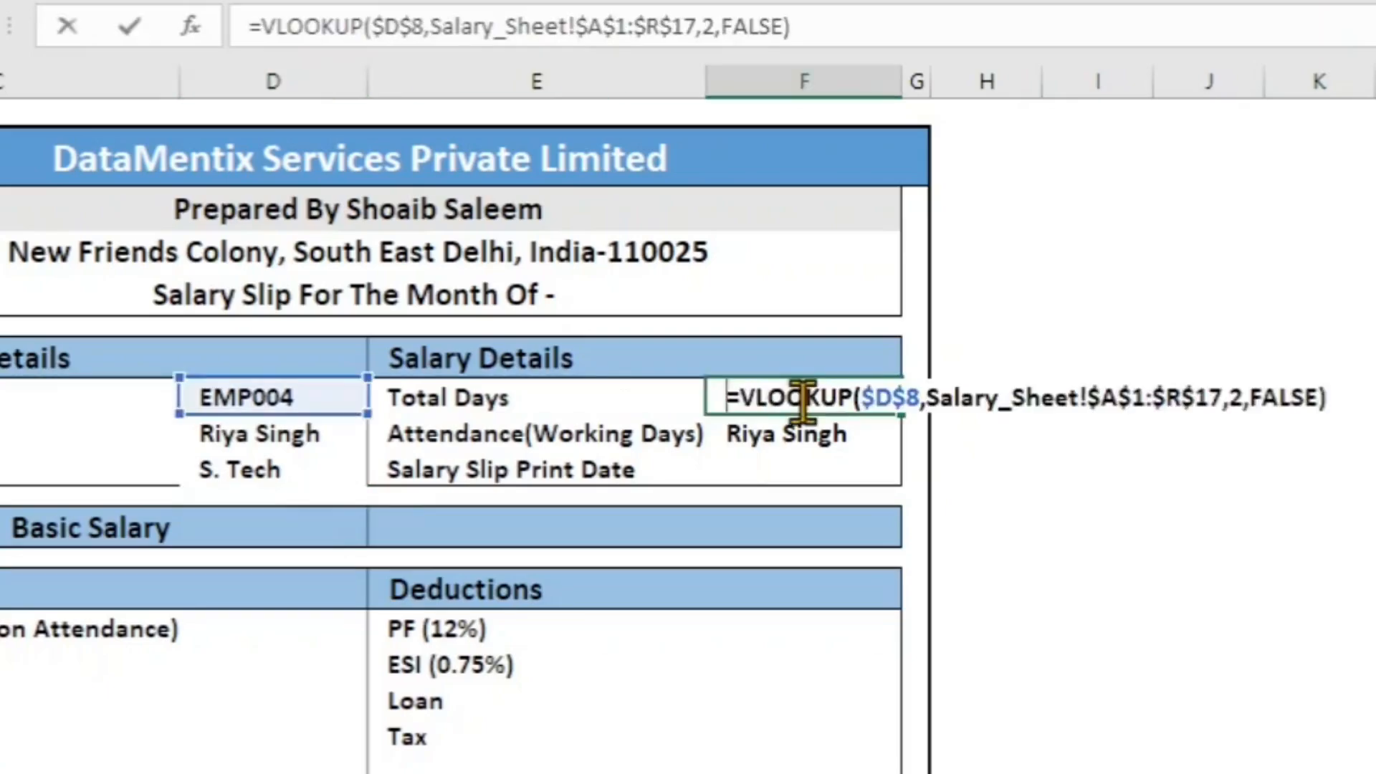
left_click(1234, 397)
key("shift+Right")
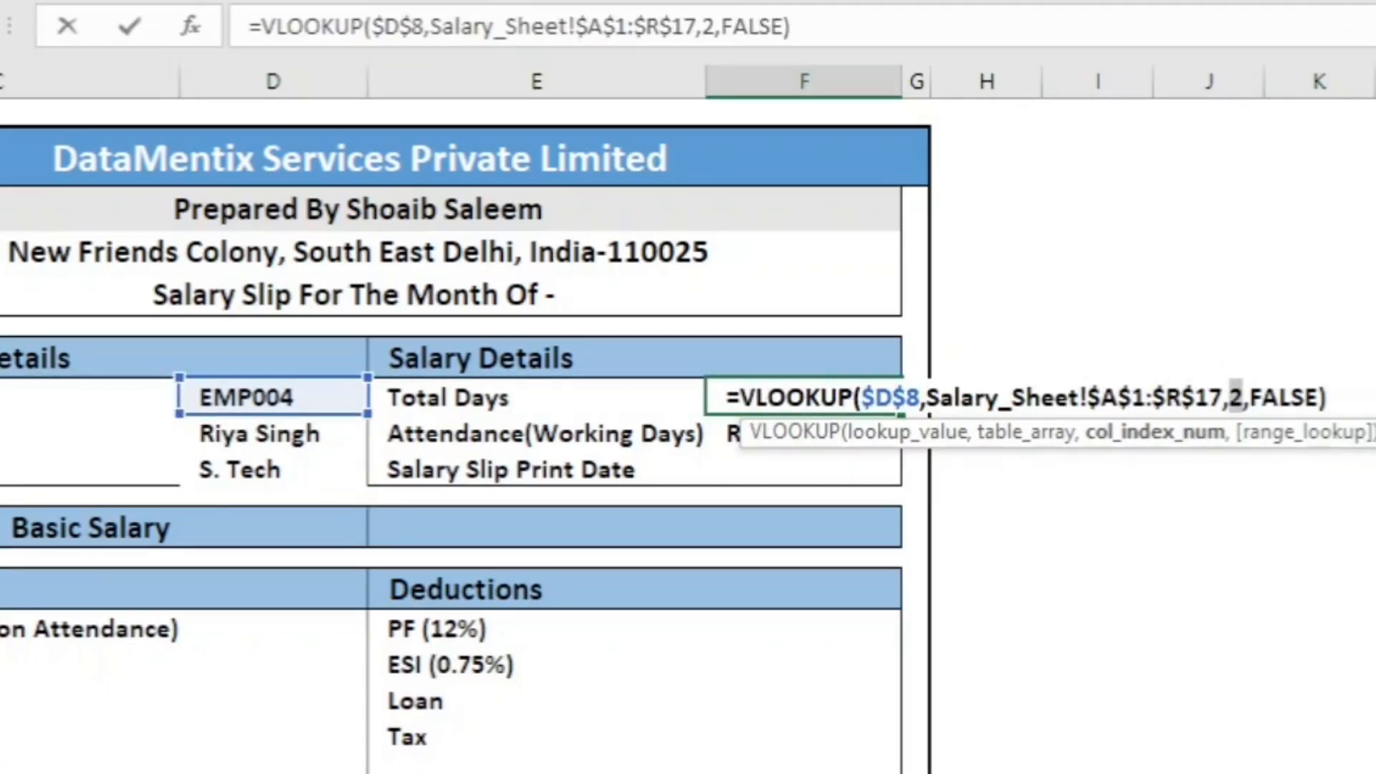
type("5")
key("Return")
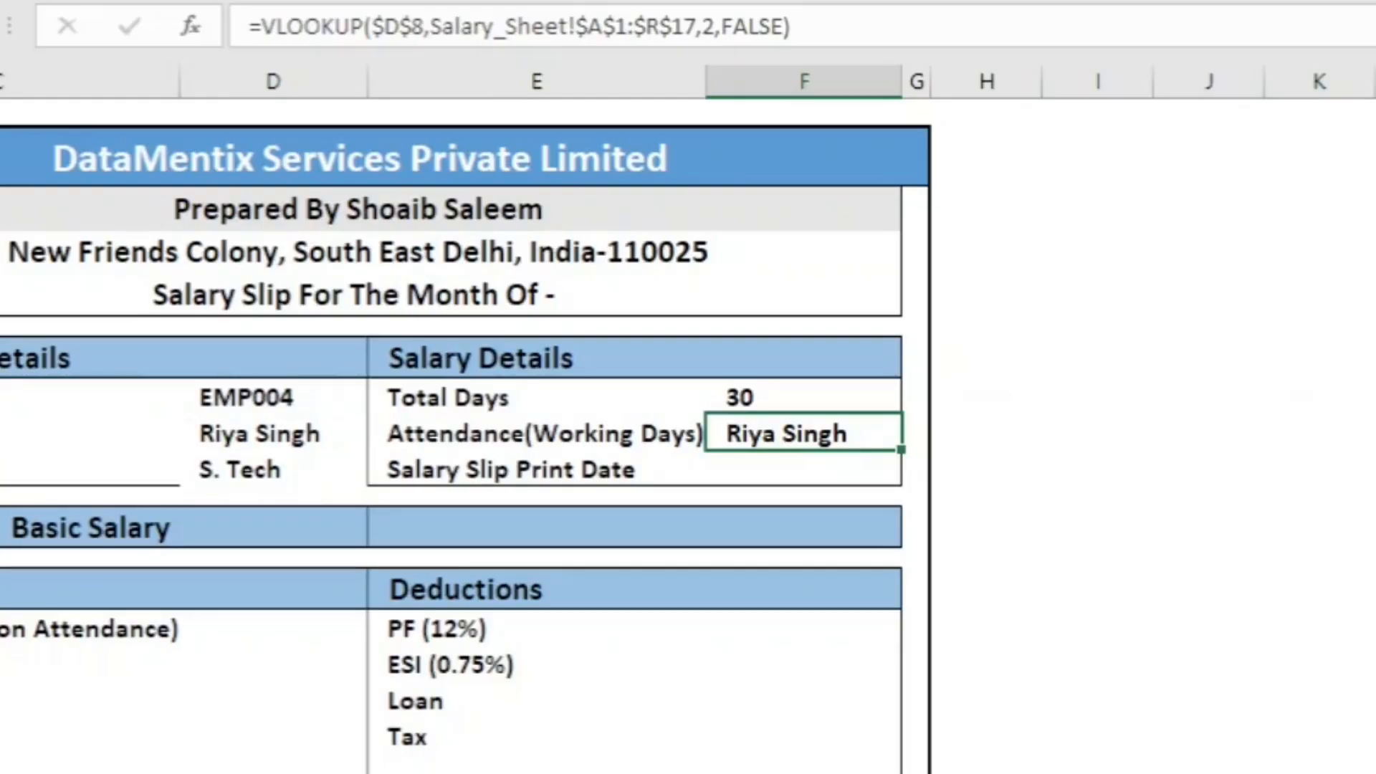
Step: Set the column index of the Attendance(Working Days) lookup in F9 to 6
double_click(802, 434)
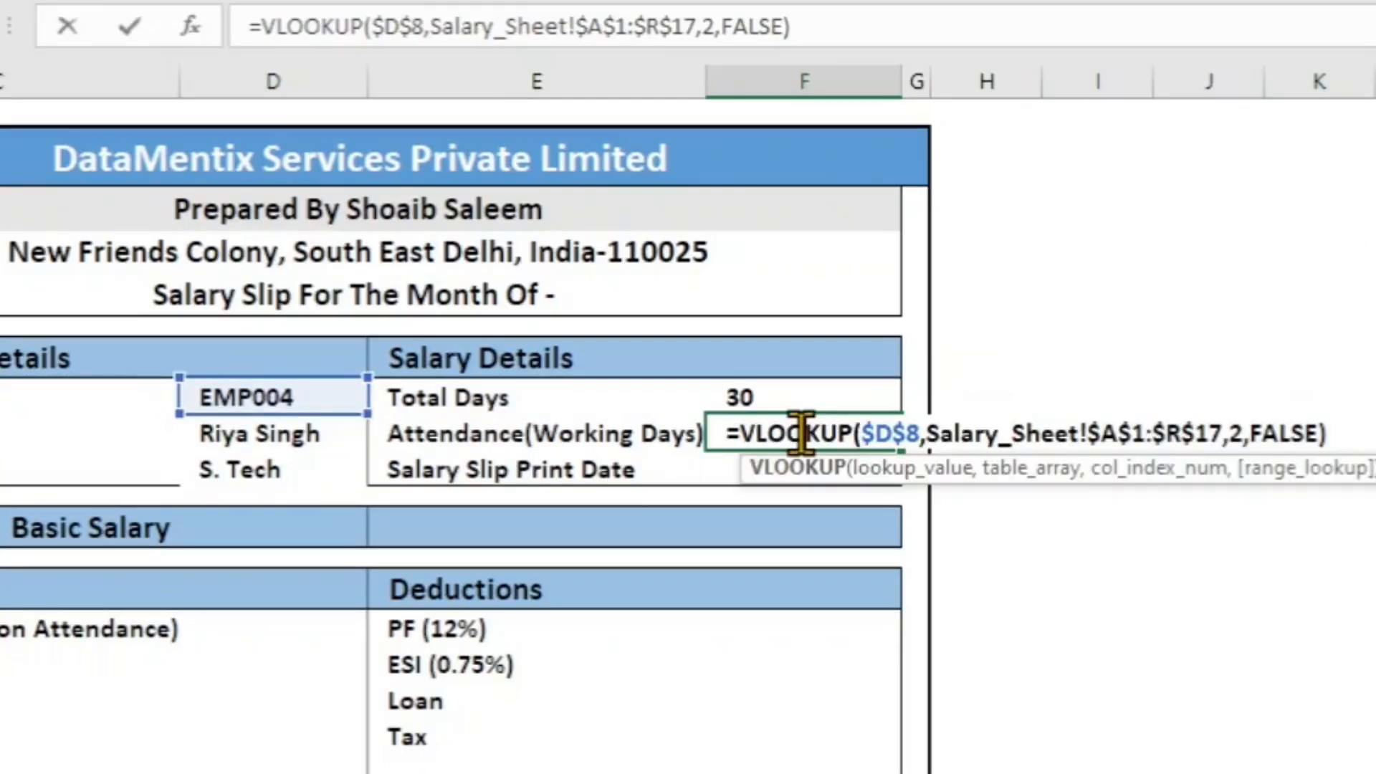
left_click(1242, 433)
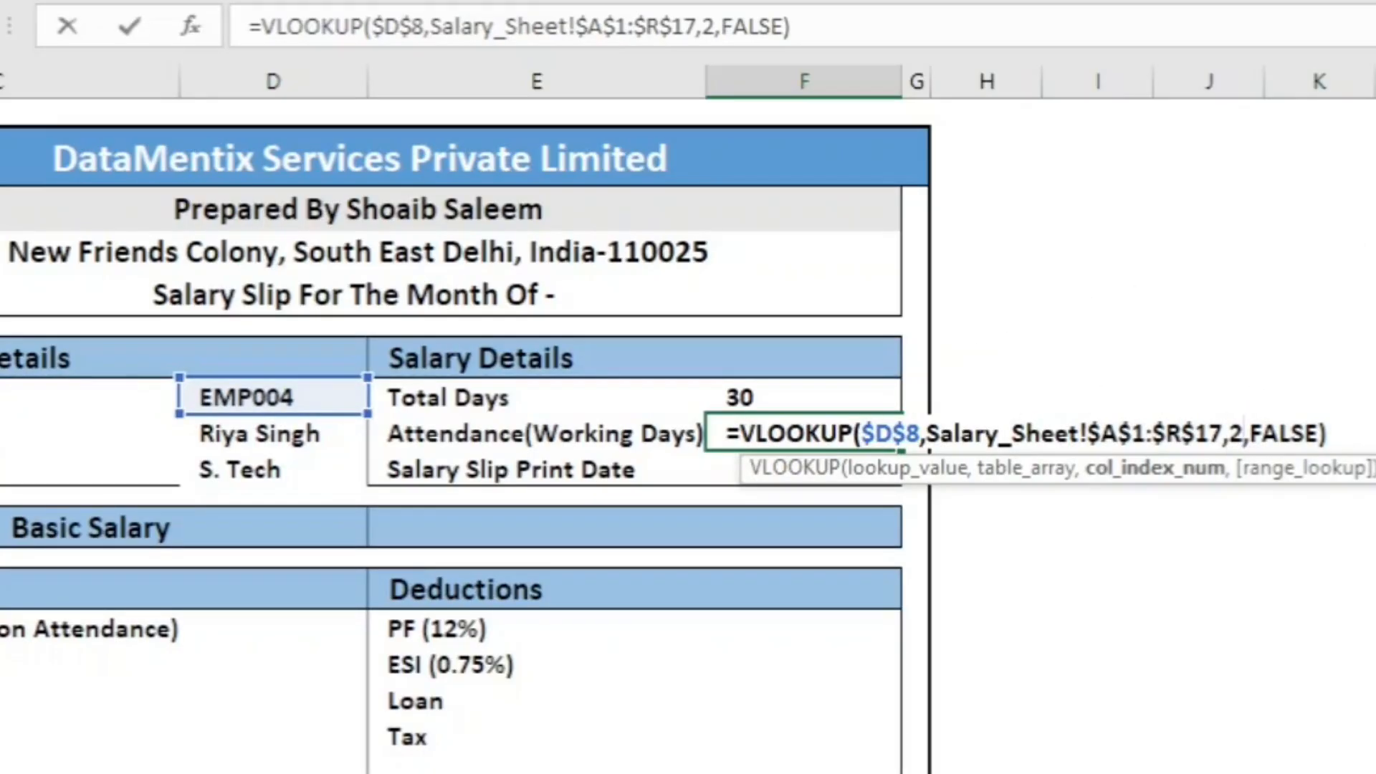
key("shift+Left")
type("6")
key("Return")
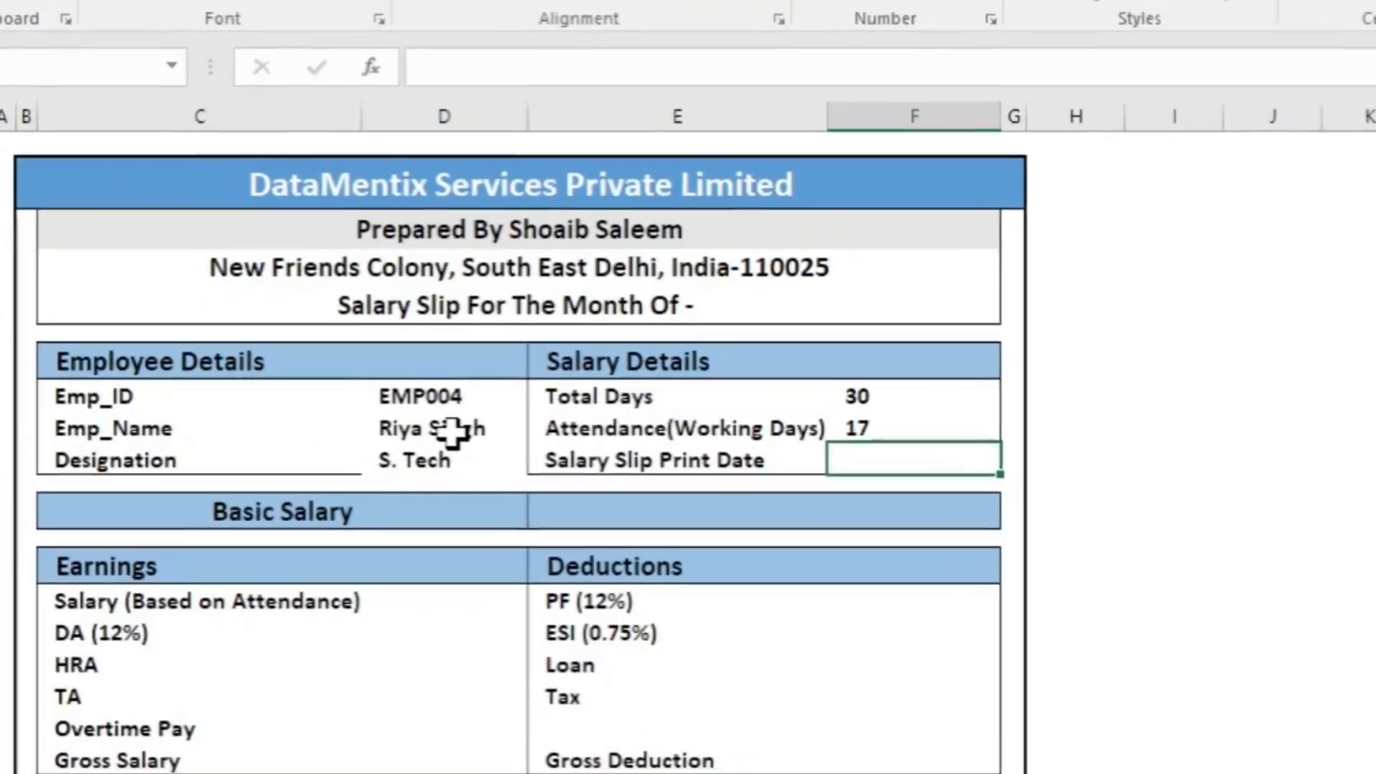
Step: Replace the column index in the Emp_Name formula in D9 with MATCH(C9,Salary_Sheet!$A$4:$R$4,0)
double_click(452, 430)
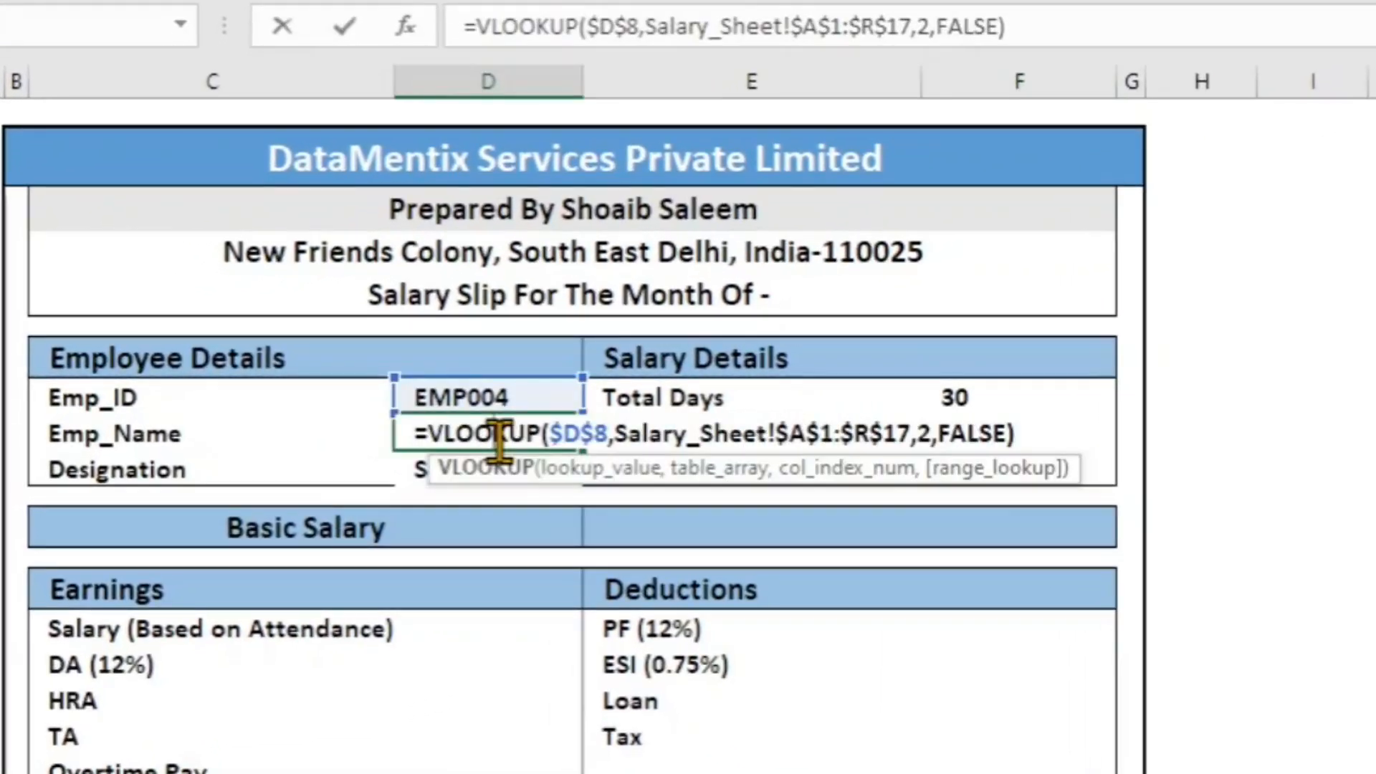
left_click(935, 434)
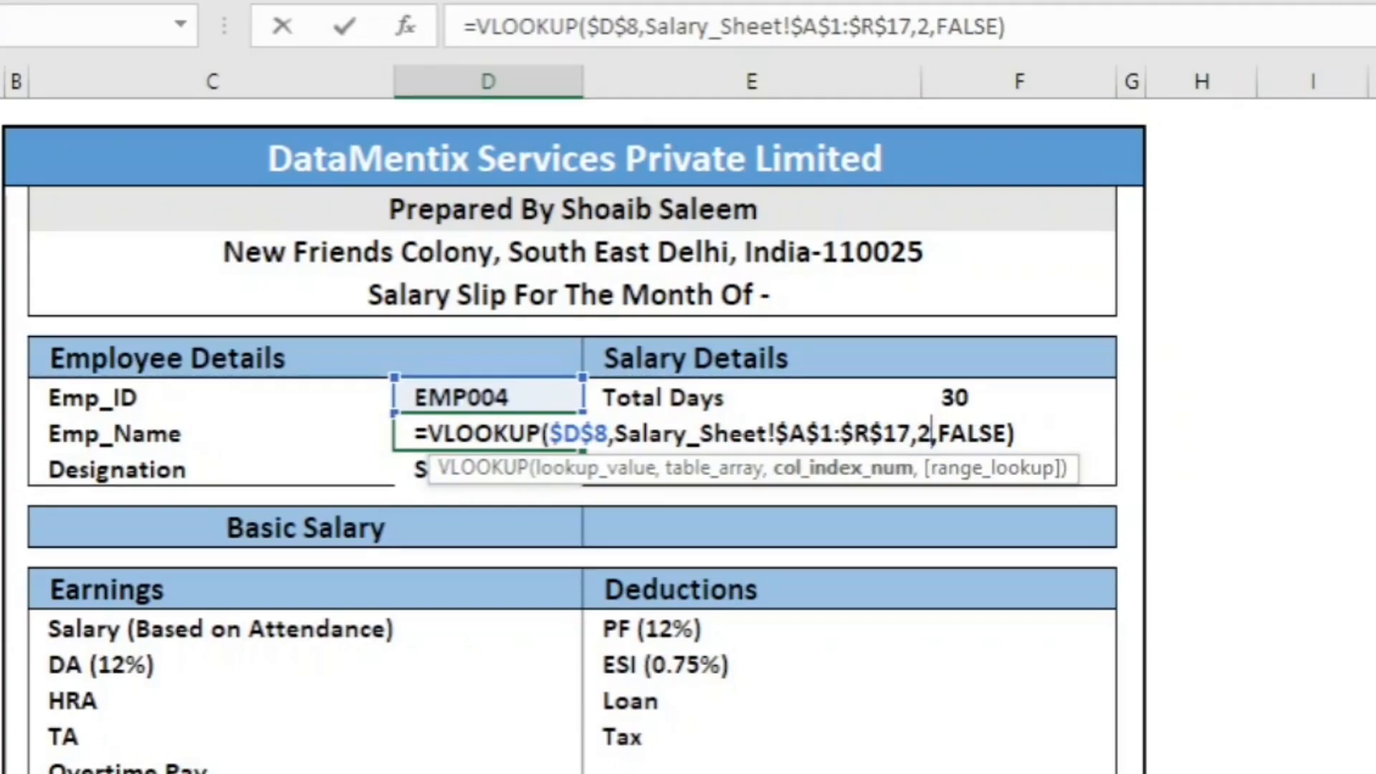
key("BackSpace")
type("mat")
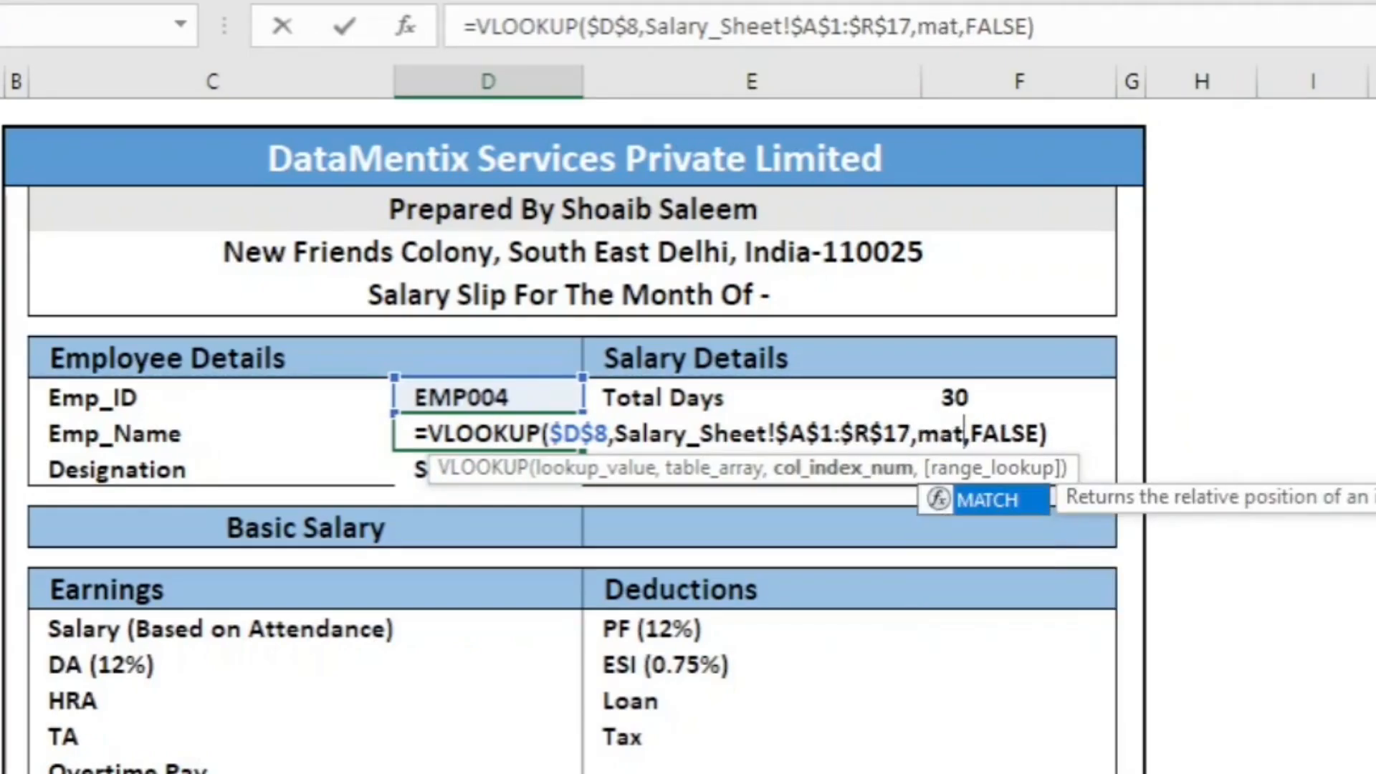
key("Tab")
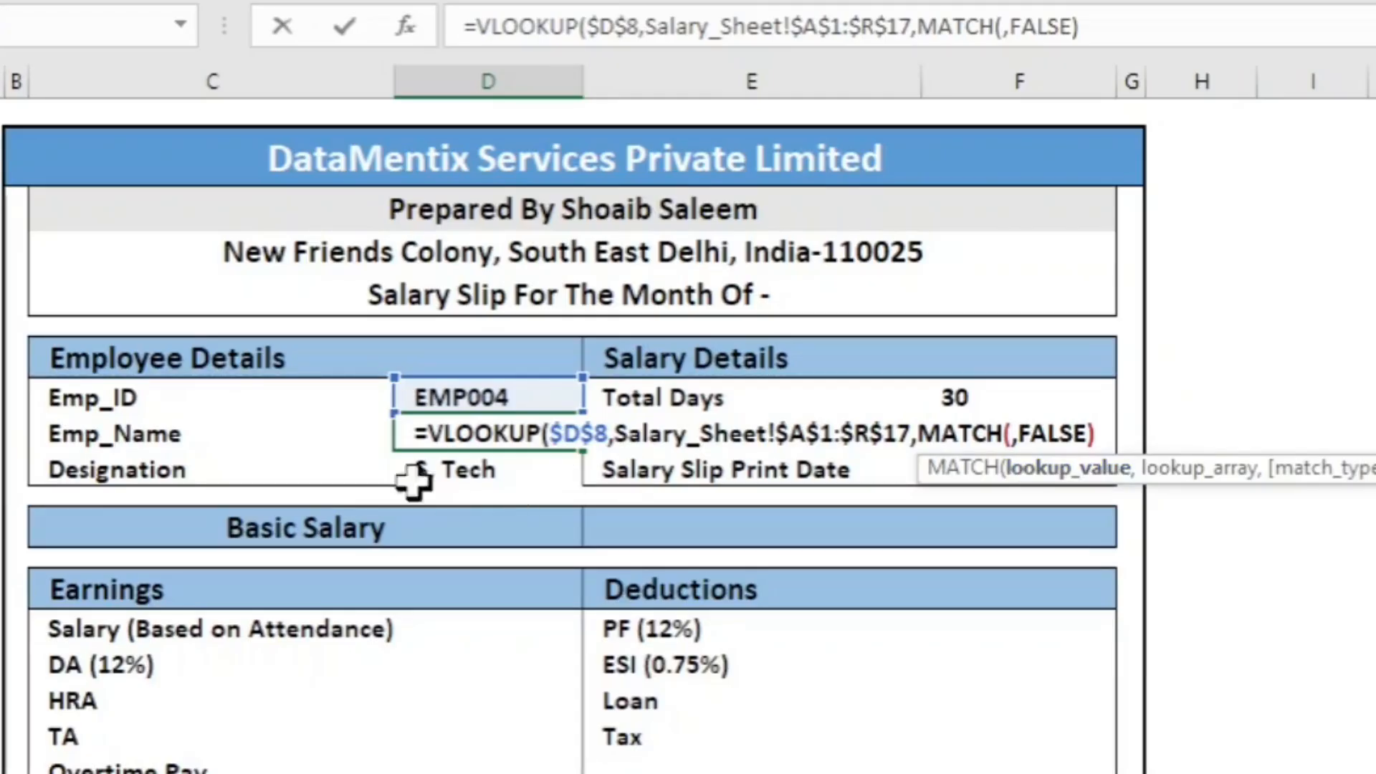
left_click(233, 441)
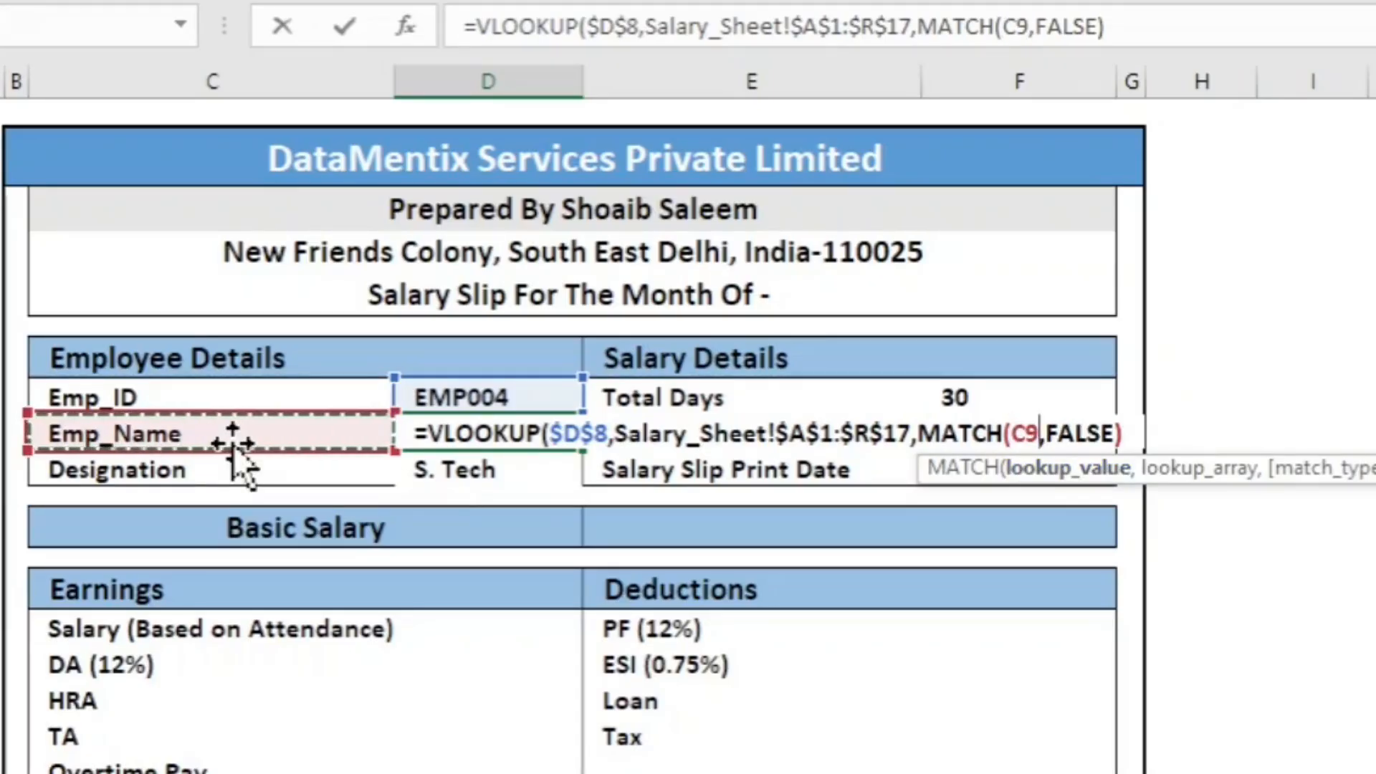
type(",")
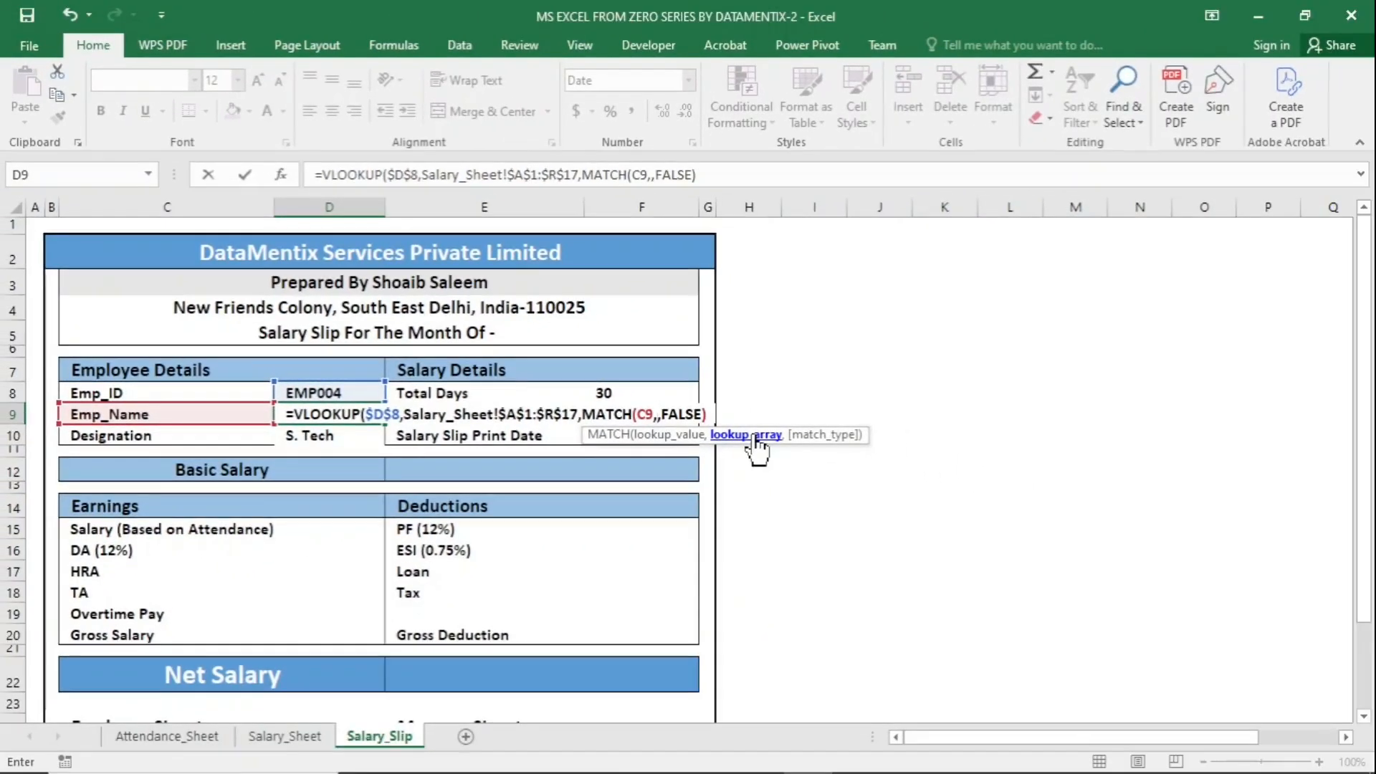
left_click(268, 745)
left_click_drag(72, 334, 1305, 355)
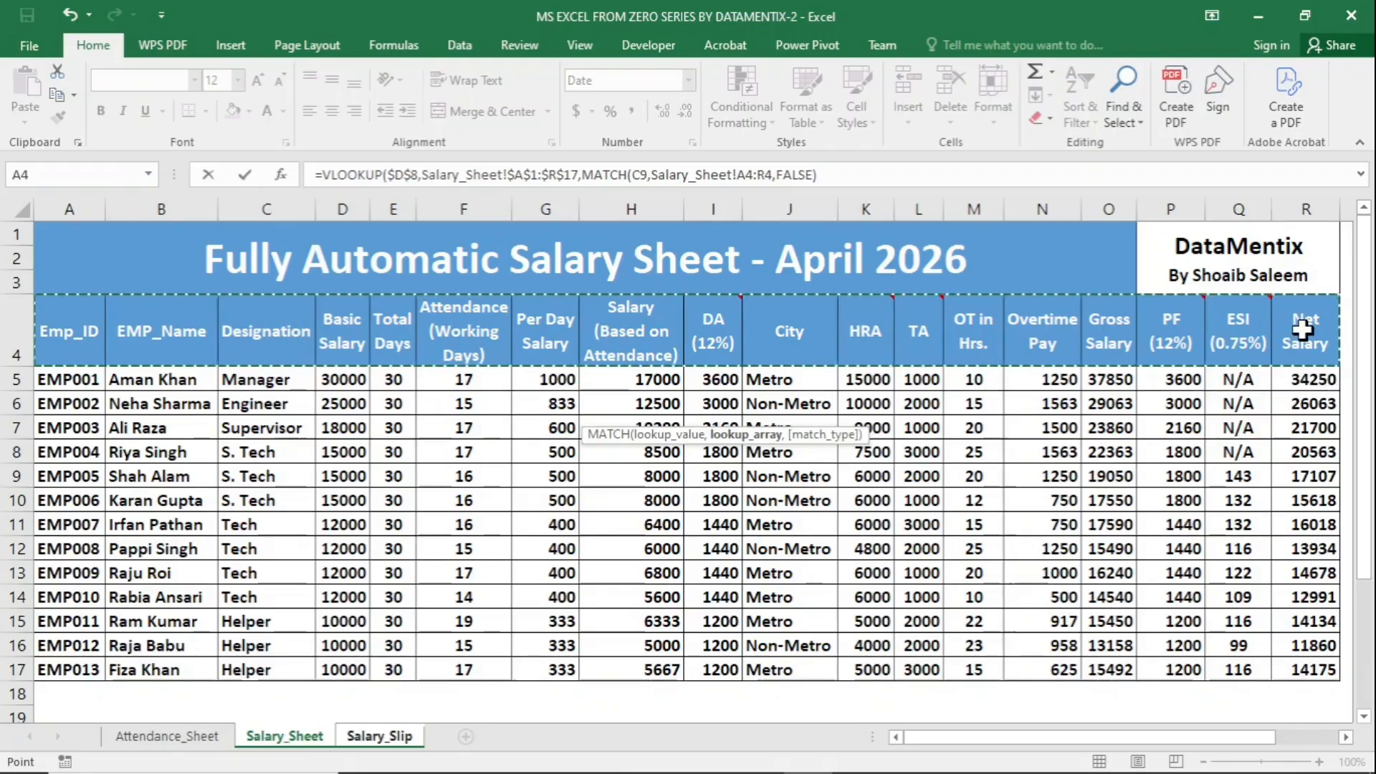
key("F4")
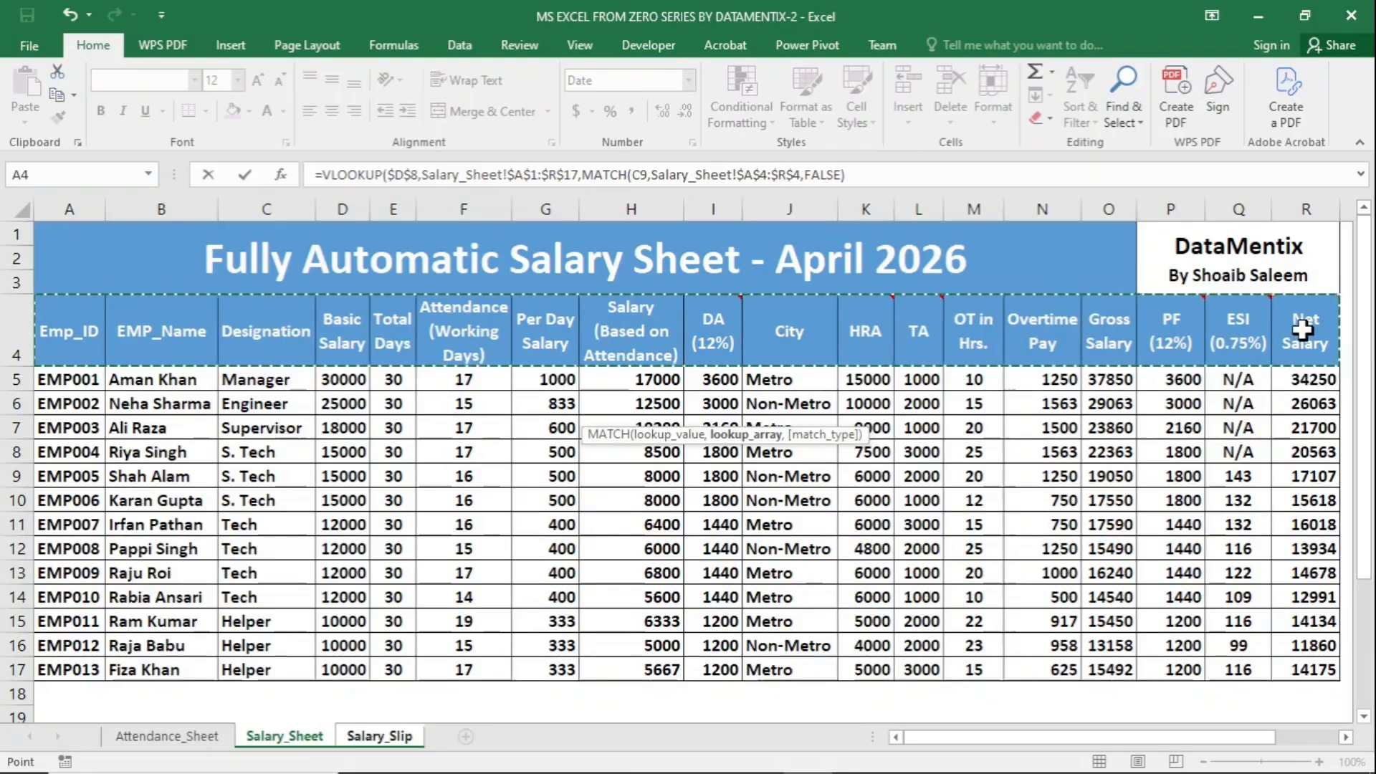
type(",")
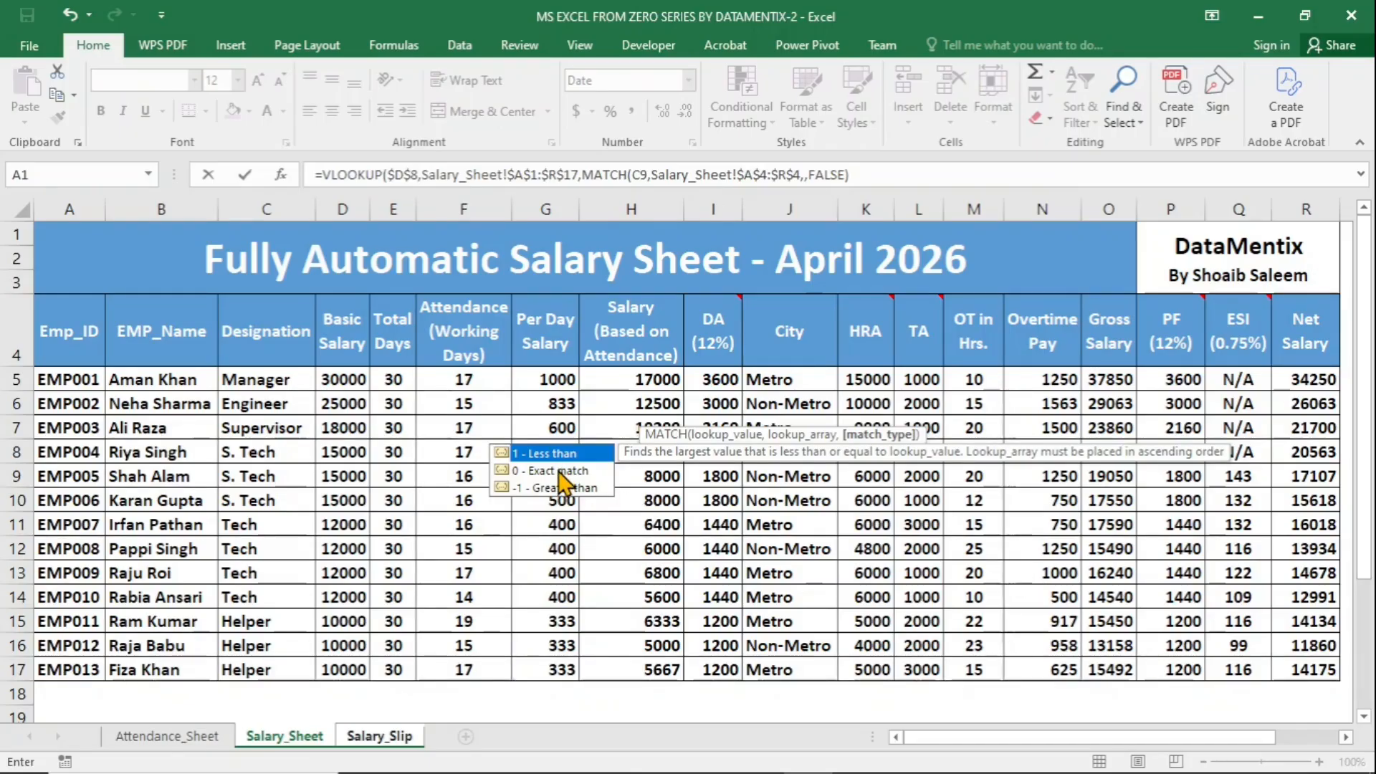
type("0)")
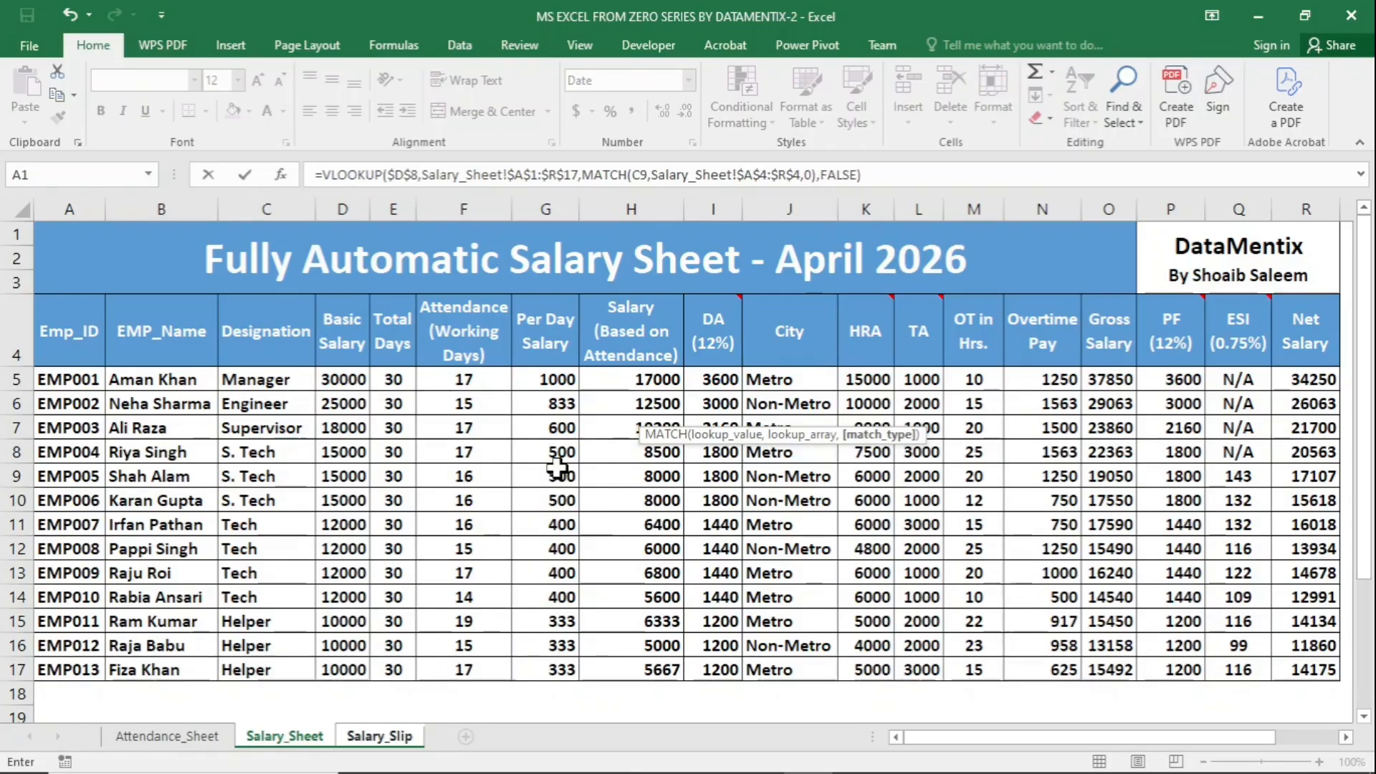
key("Escape")
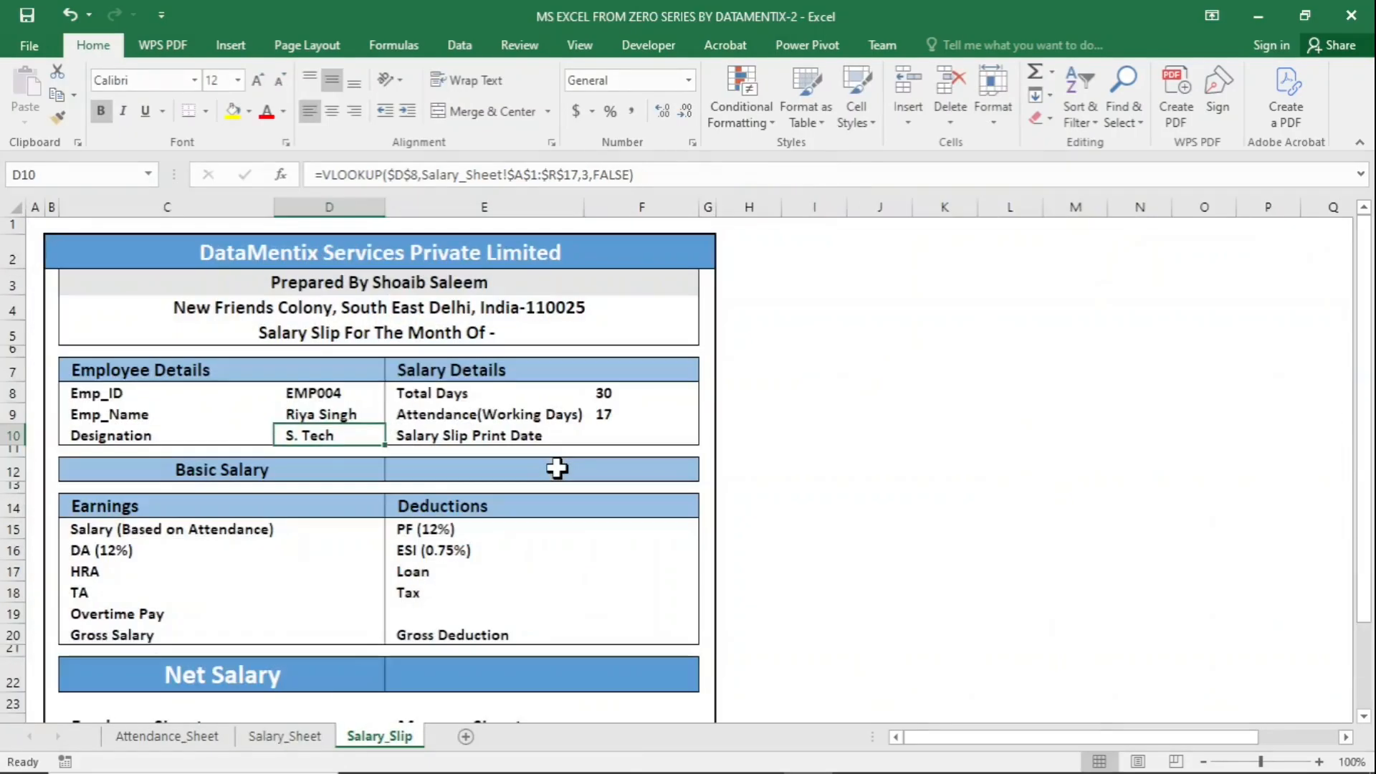
Step: Copy the Emp_Name lookup formula from D9 to Designation in D10, Total Days in F8 and Attendance(Working Days) in F9
left_click(358, 413)
key("ctrl+c")
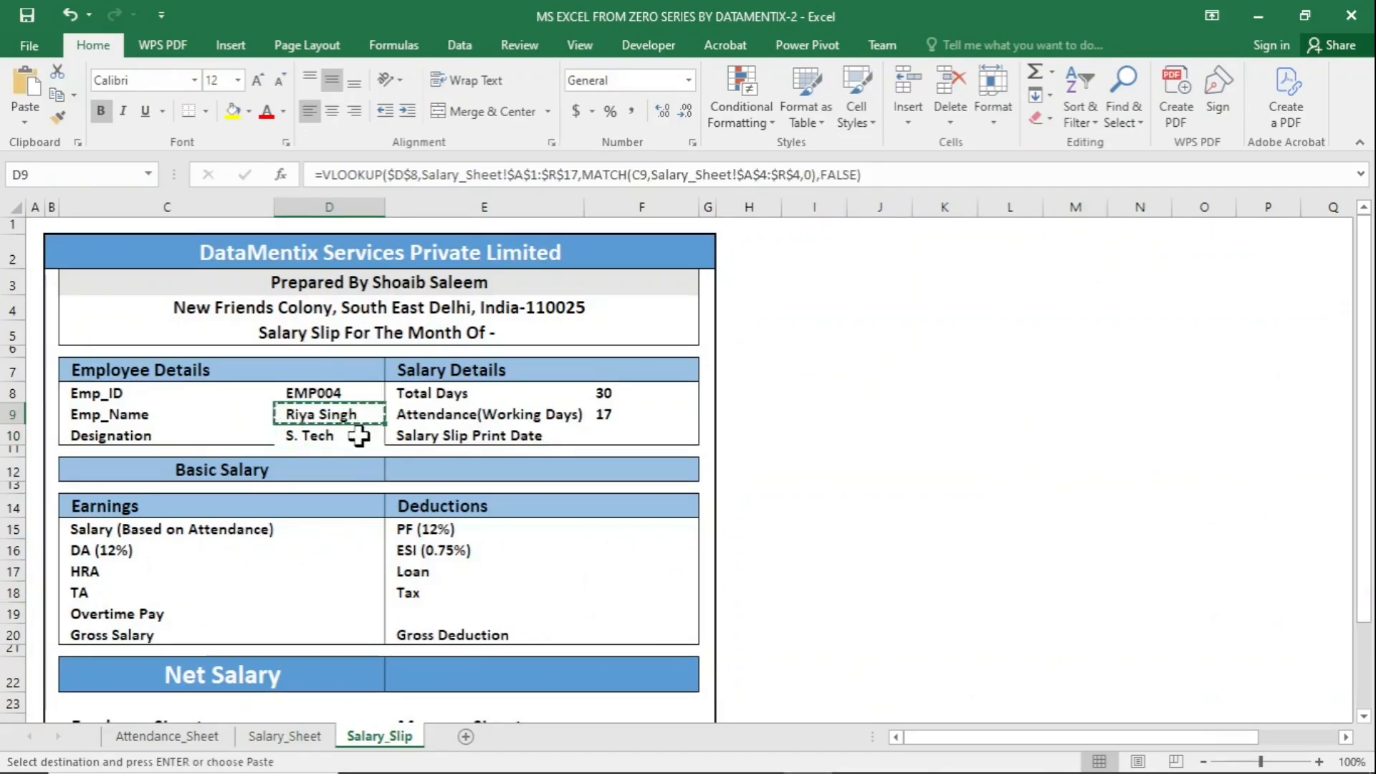
left_click(359, 435)
key("ctrl+v")
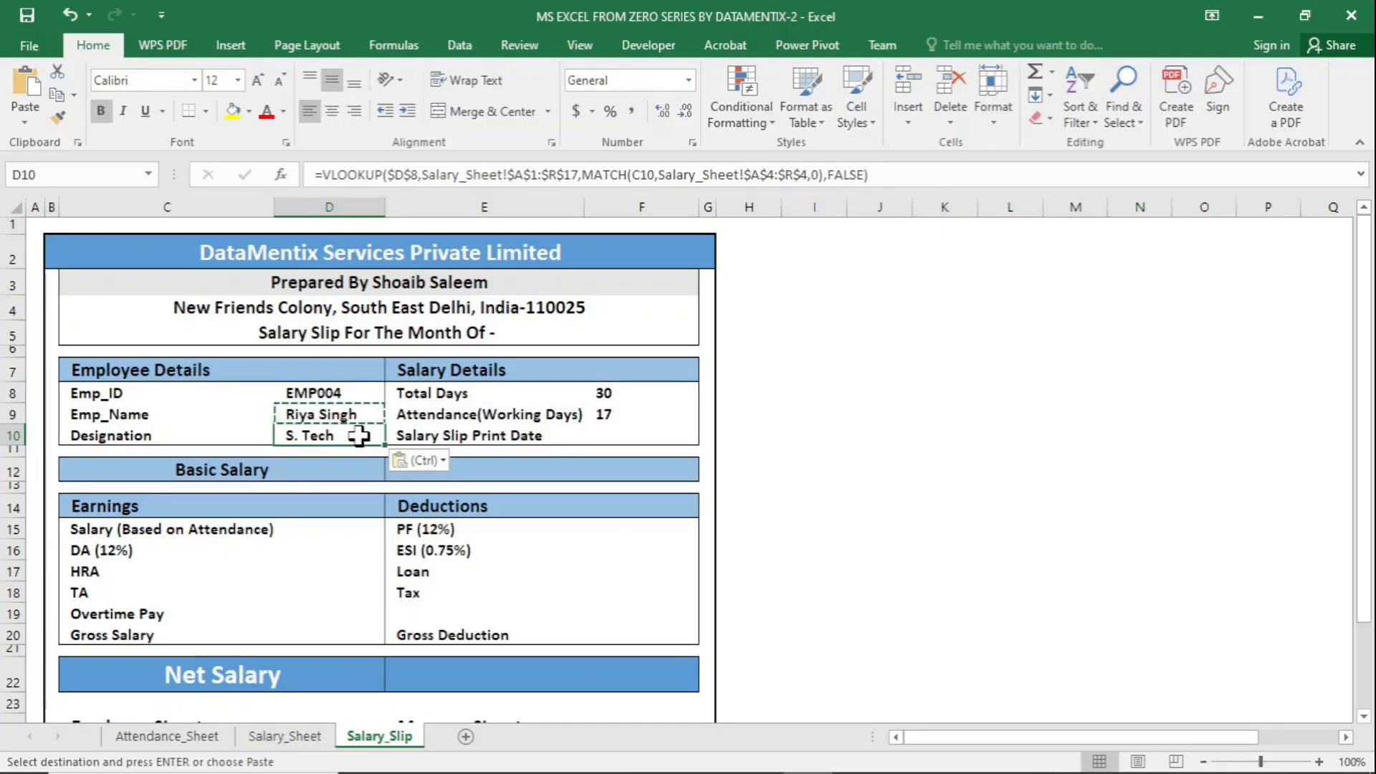
left_click(620, 391)
key("ctrl+v")
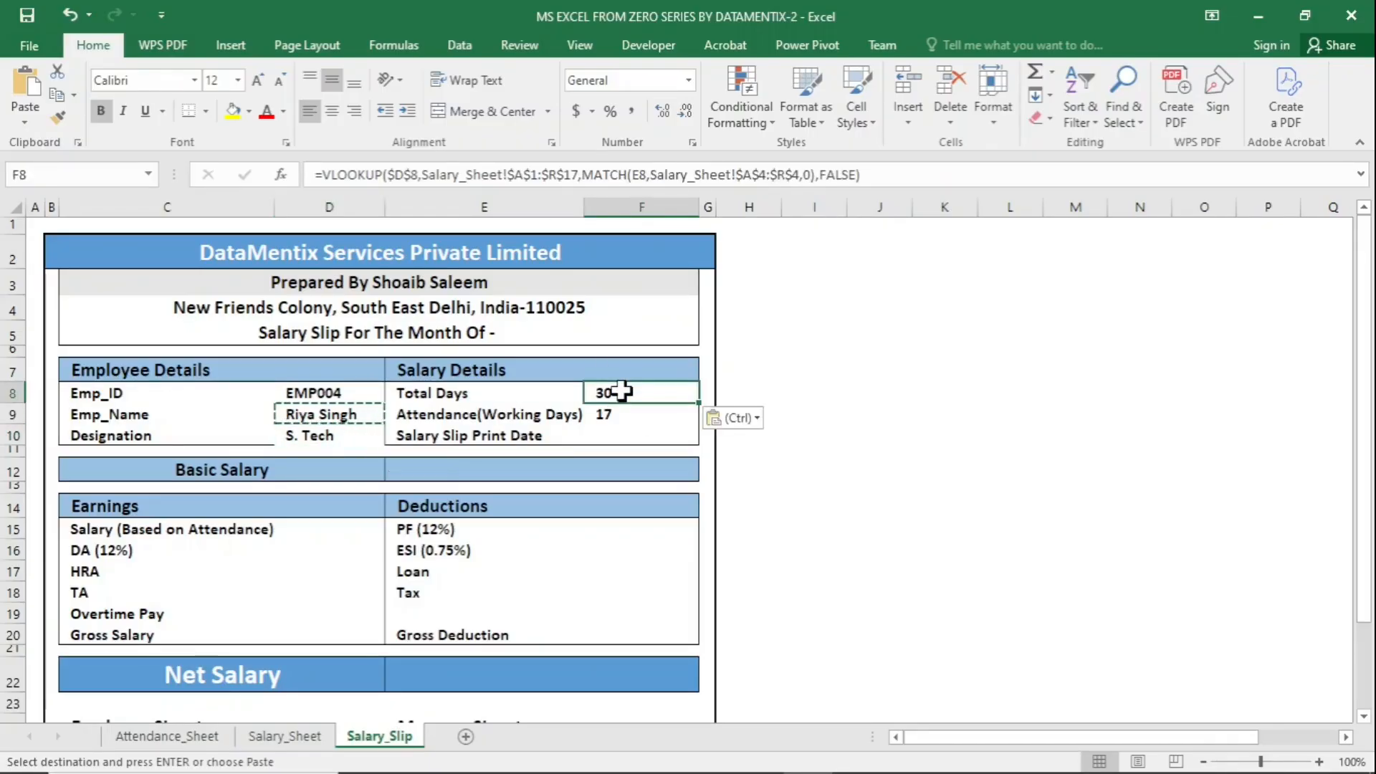
left_click(646, 418)
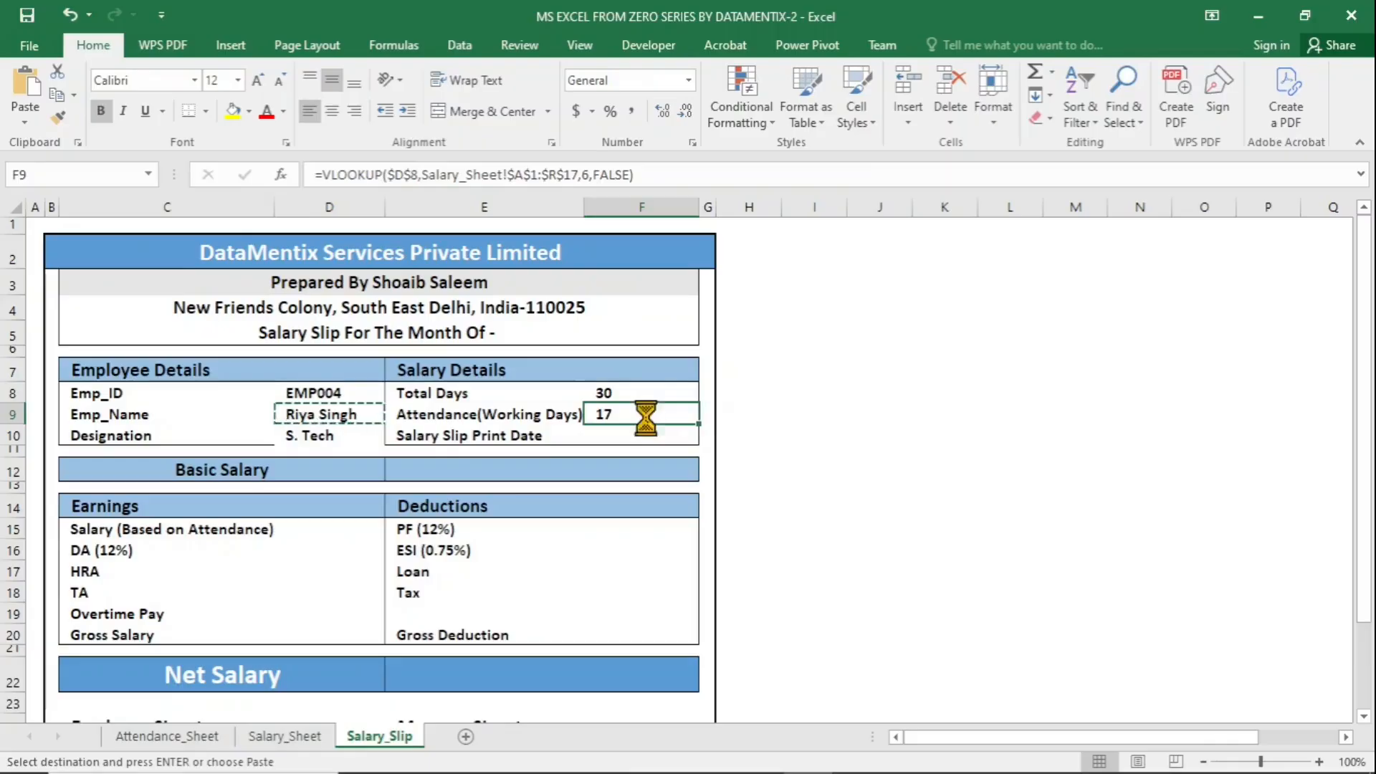
key("ctrl+v")
key("Escape")
Step: Enter =TODAY() as the Salary Slip Print Date in F10, and right-align the Salary Details values in F8:F10
left_click(638, 435)
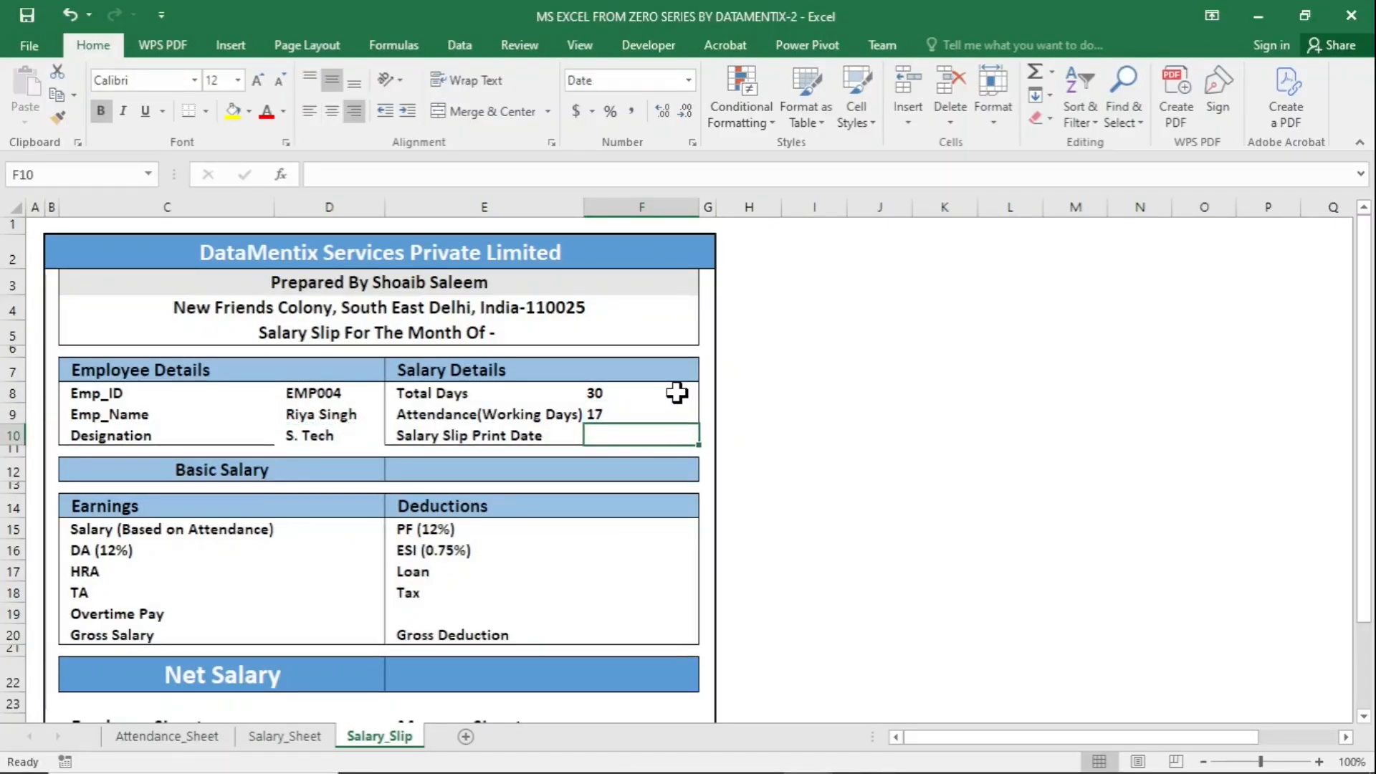
type("=toda")
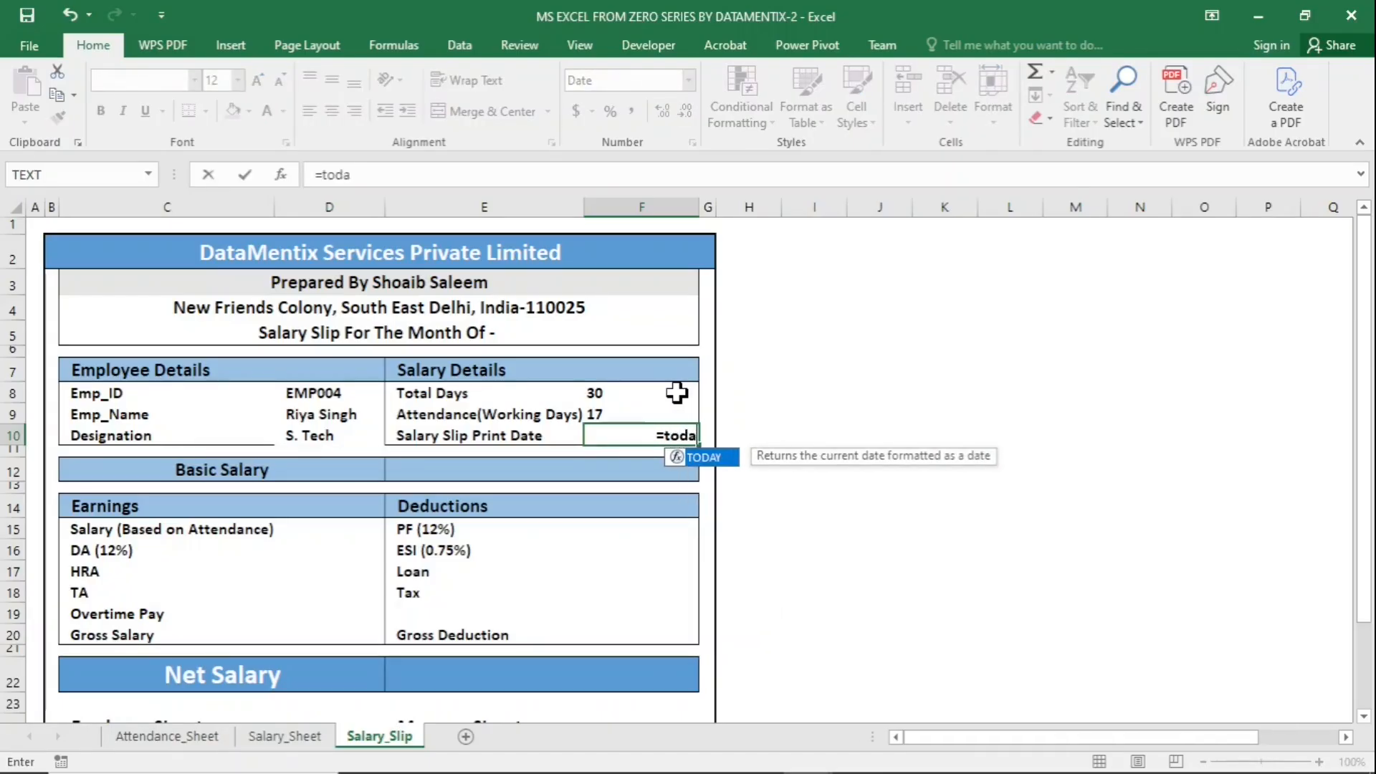
key("Tab")
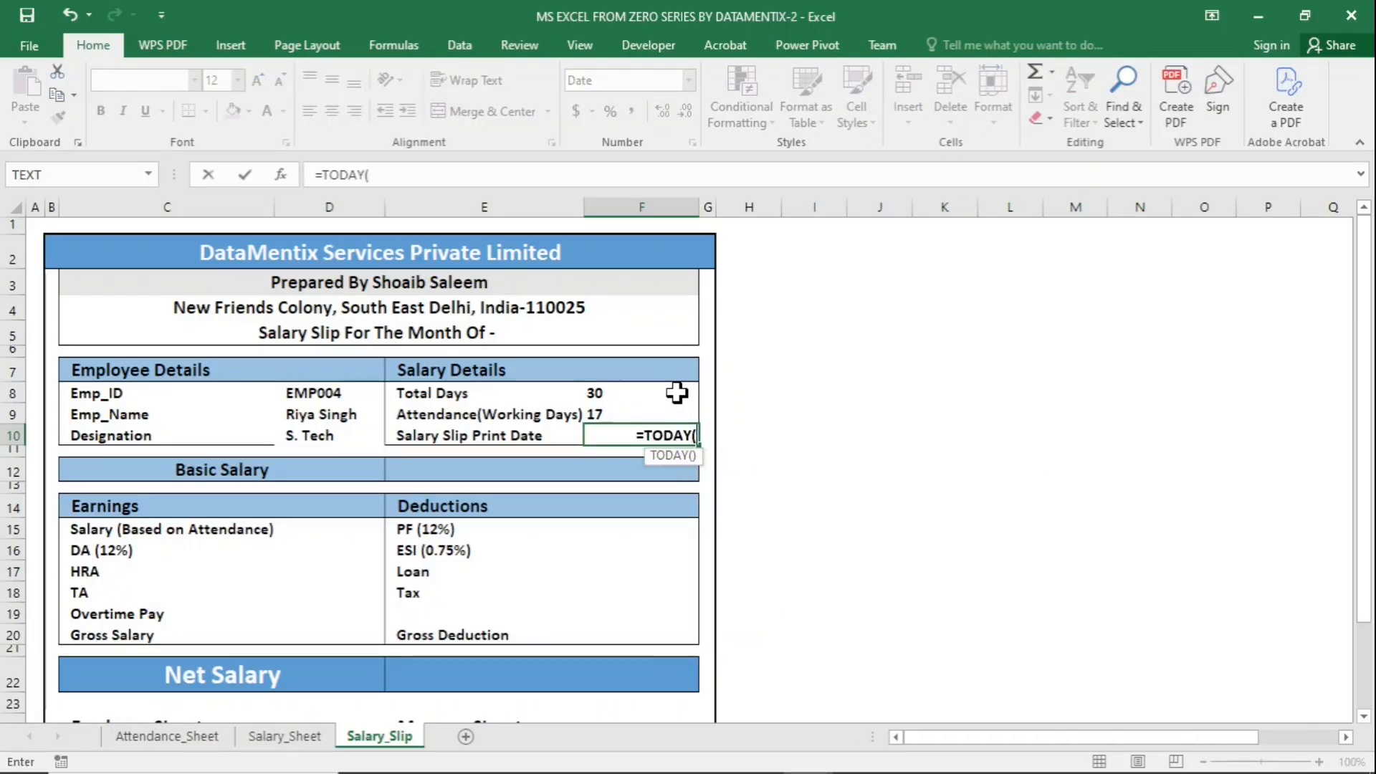
type(")")
key("Return")
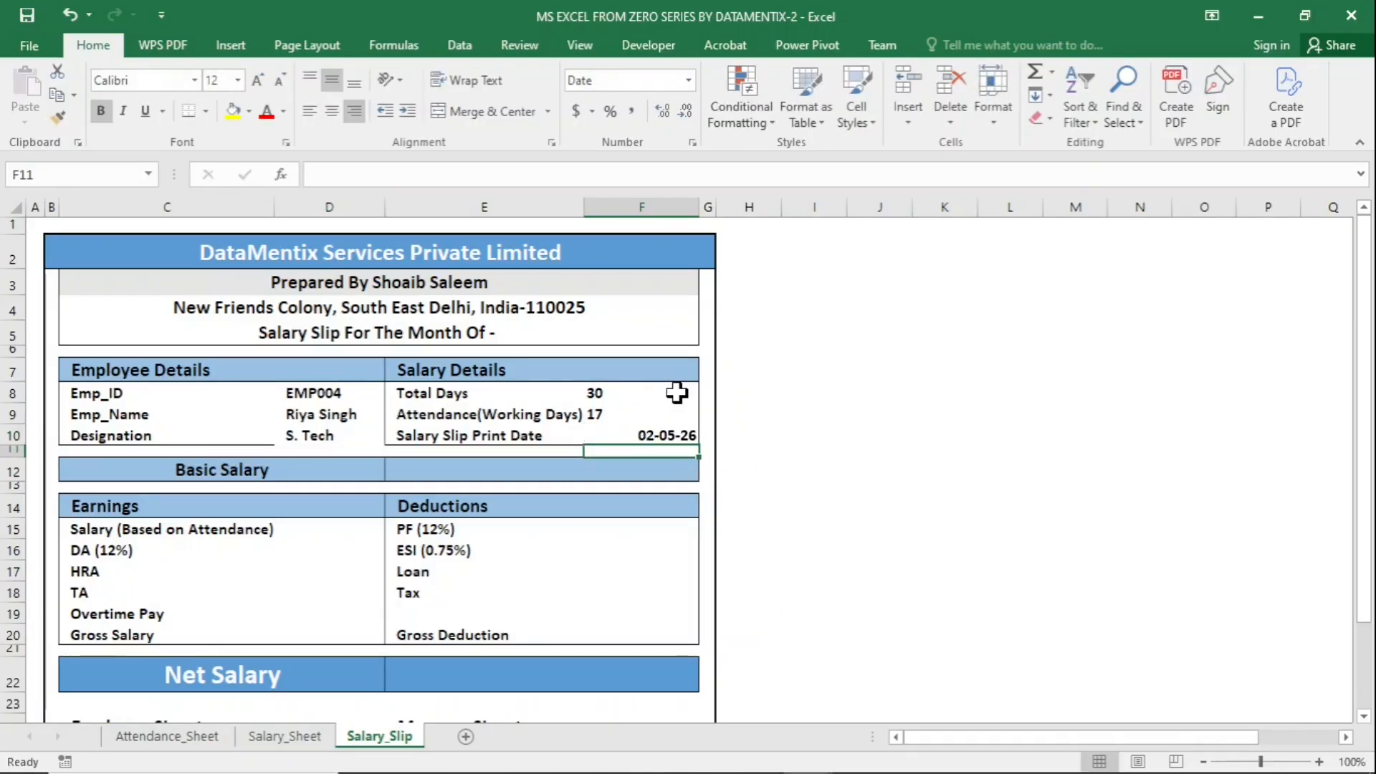
left_click_drag(676, 393, 671, 427)
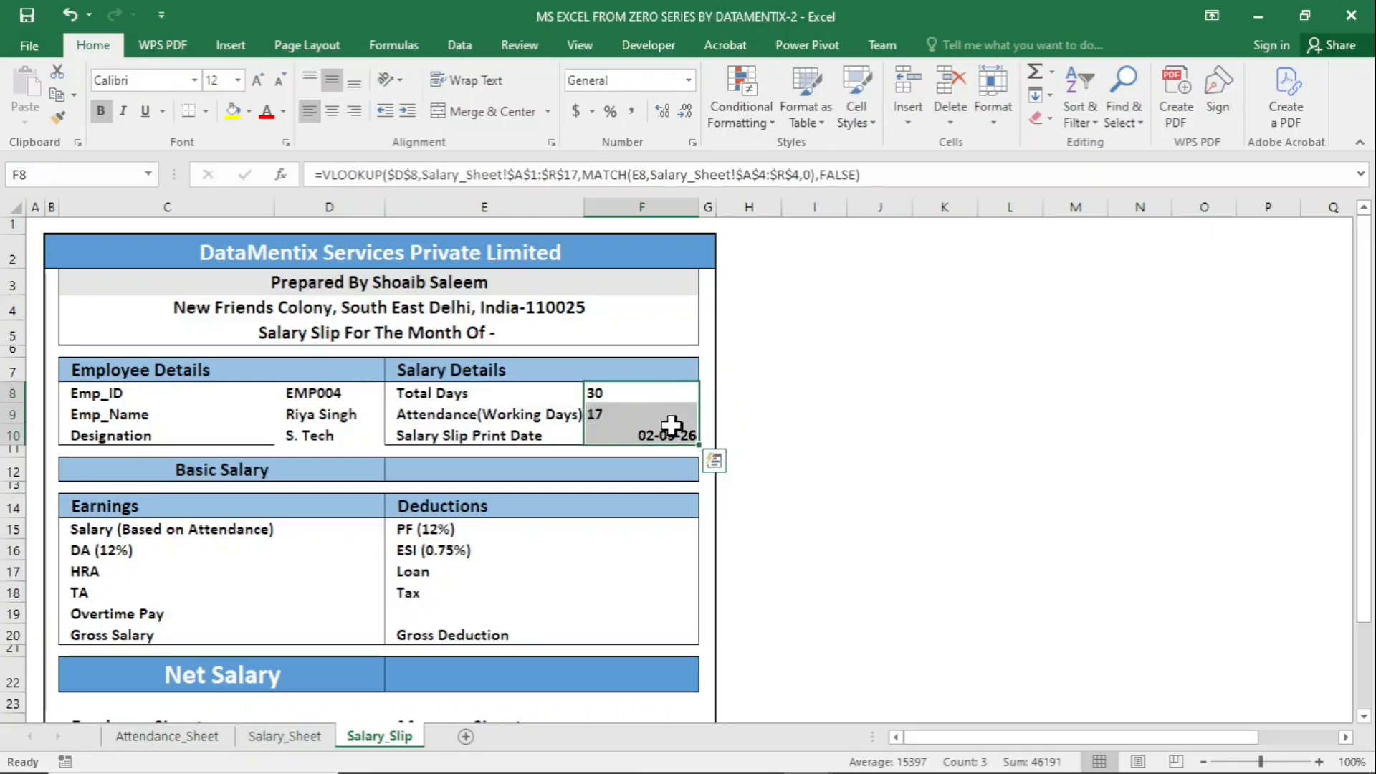
left_click(354, 111)
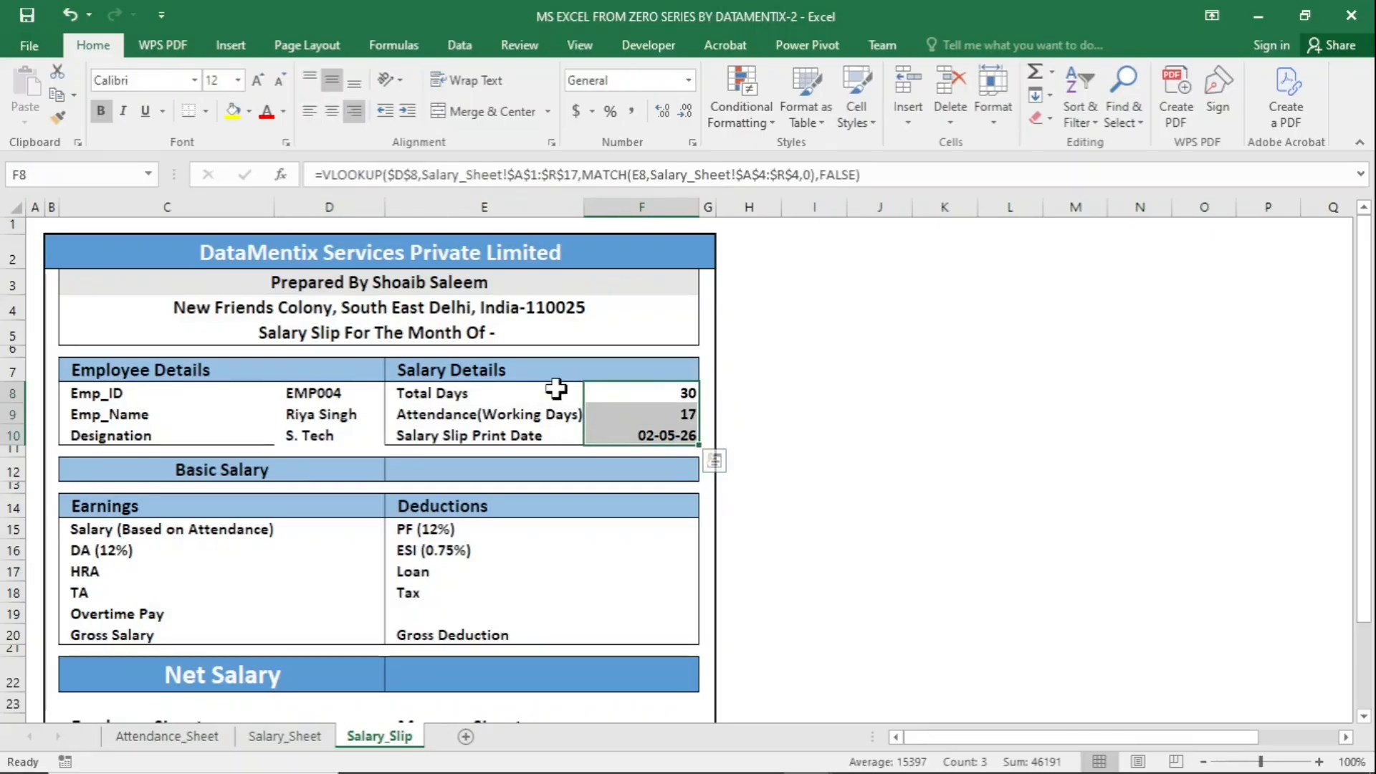
Step: Begin a VLOOKUP for Basic Salary in E12 with $D$8 as lookup value and Salary_Sheet!$A$1:$R$17 as table array
left_click(584, 465)
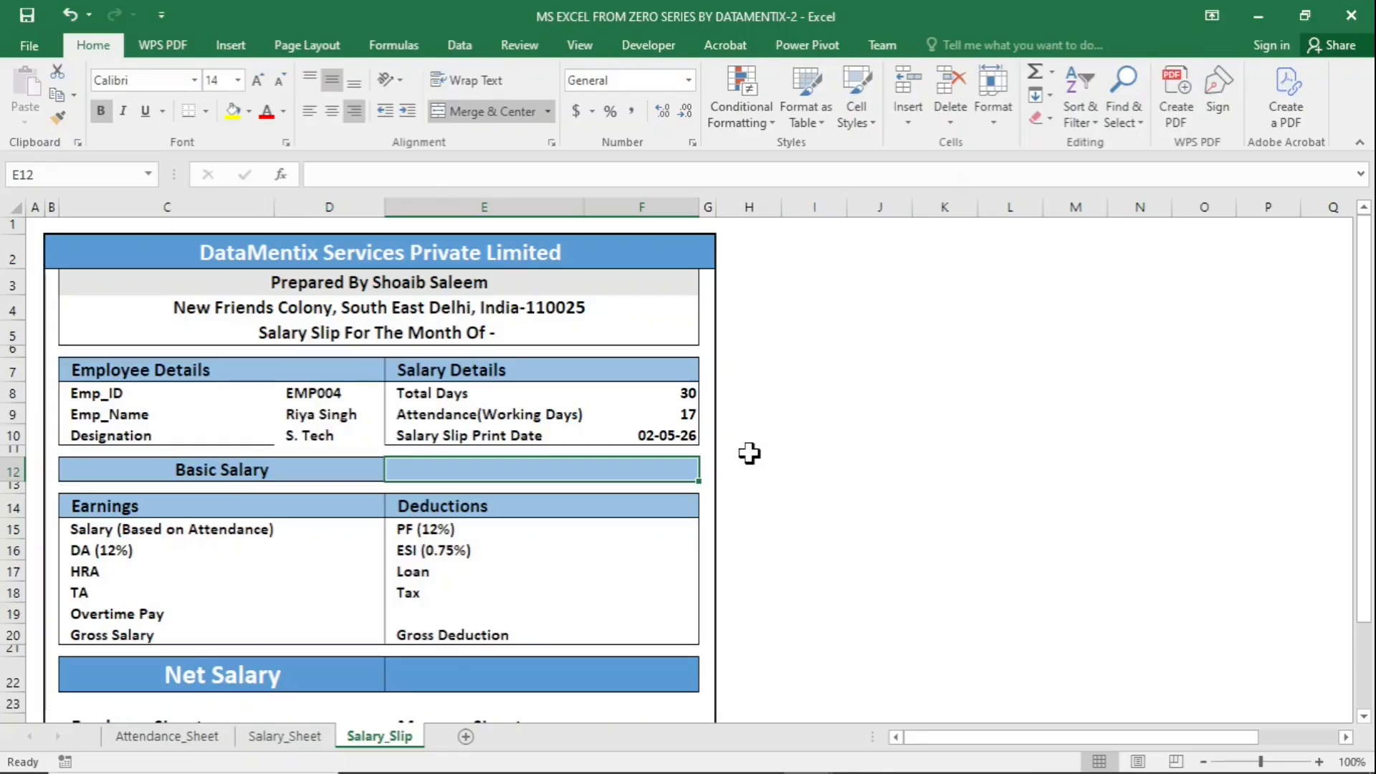
type("=")
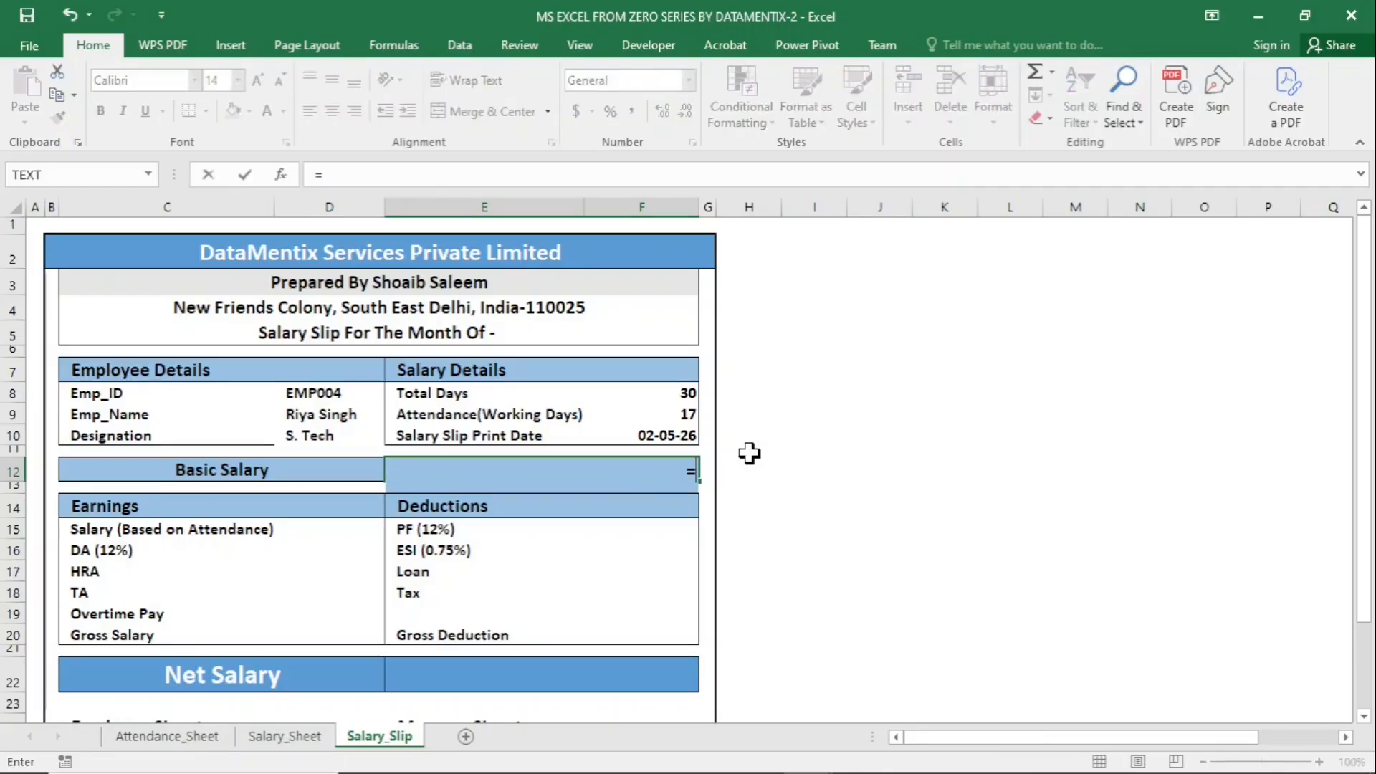
type("vl")
key("Tab")
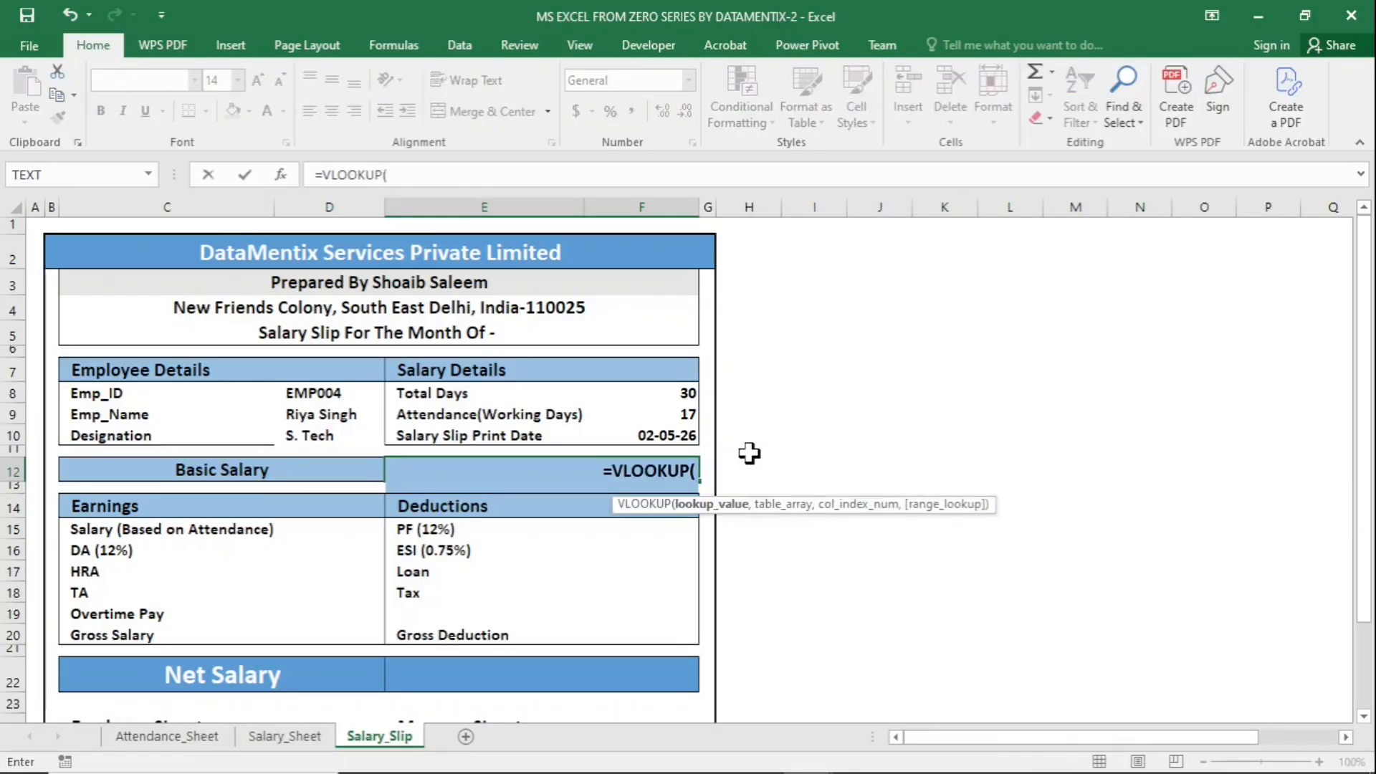
left_click(355, 395)
key("F4")
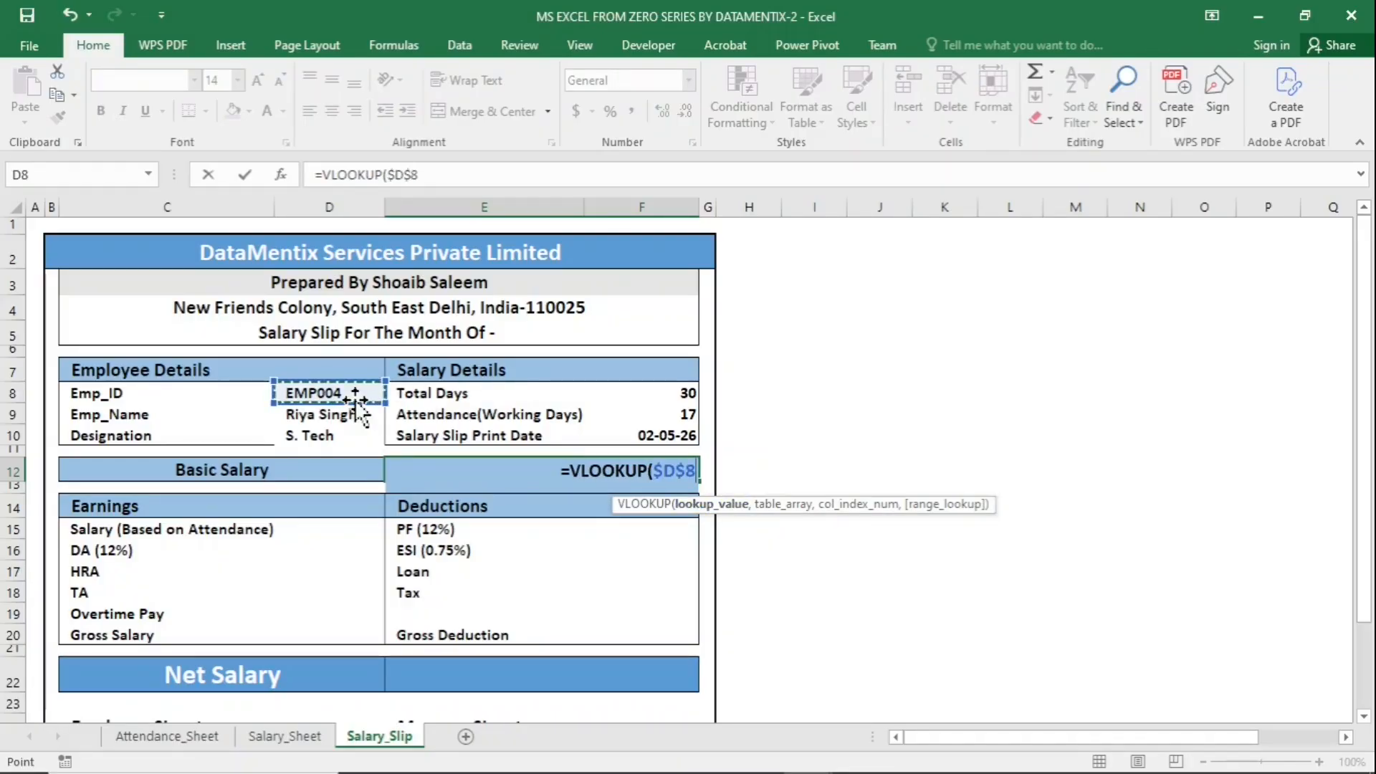
type(",")
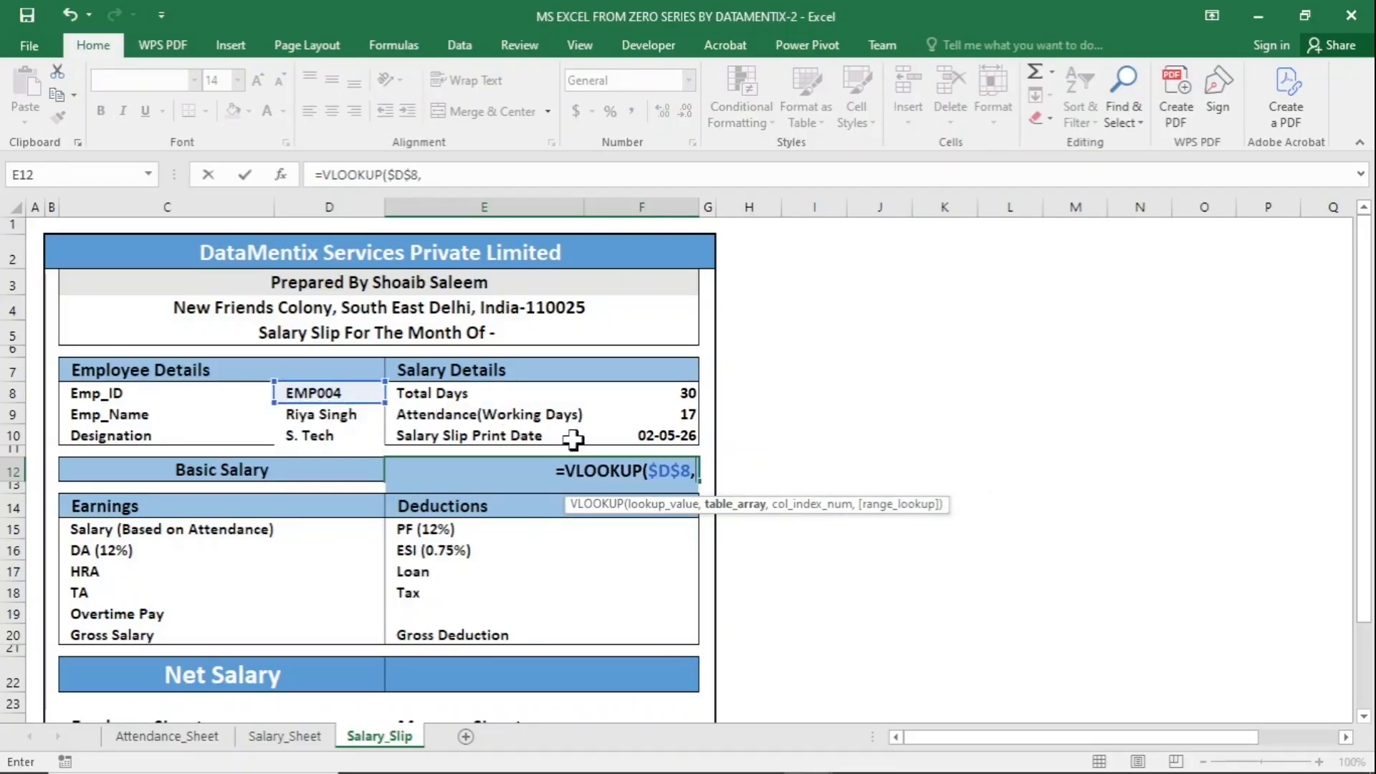
left_click(309, 739)
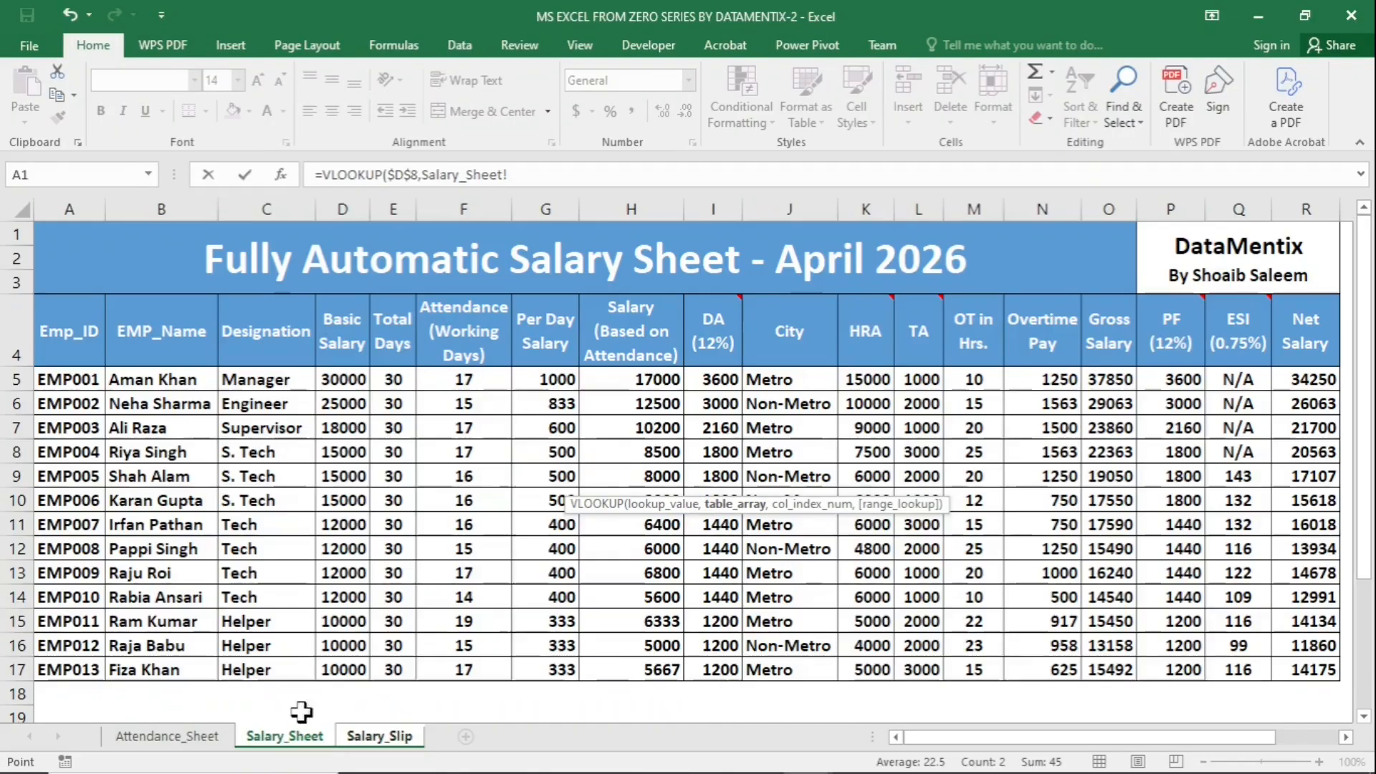
left_click_drag(332, 282, 1270, 670)
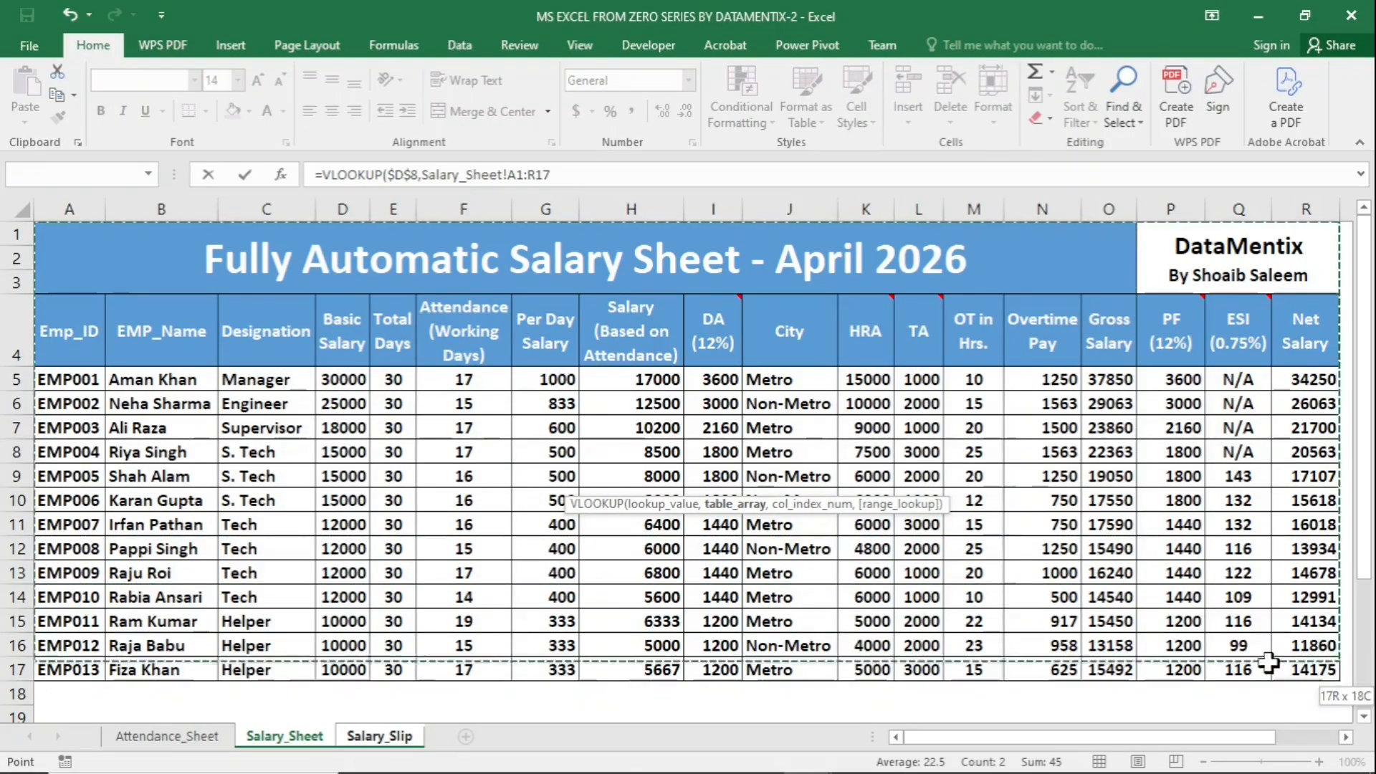
key("F4")
type(",")
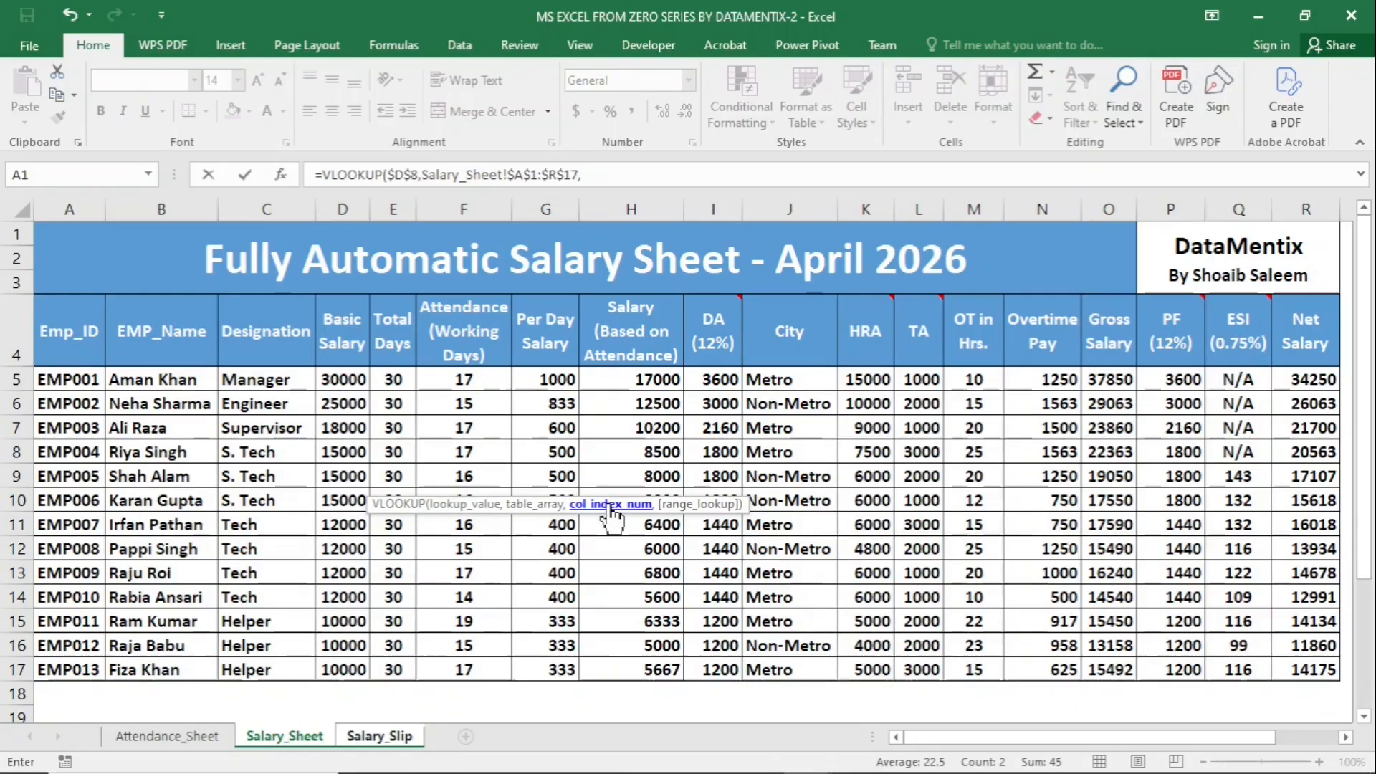
Step: Add MATCH(Salary_Slip!C12,Salary_Sheet!$A$4:$R$4,0) as the column index of the Basic Salary lookup
type("mat")
key("Tab")
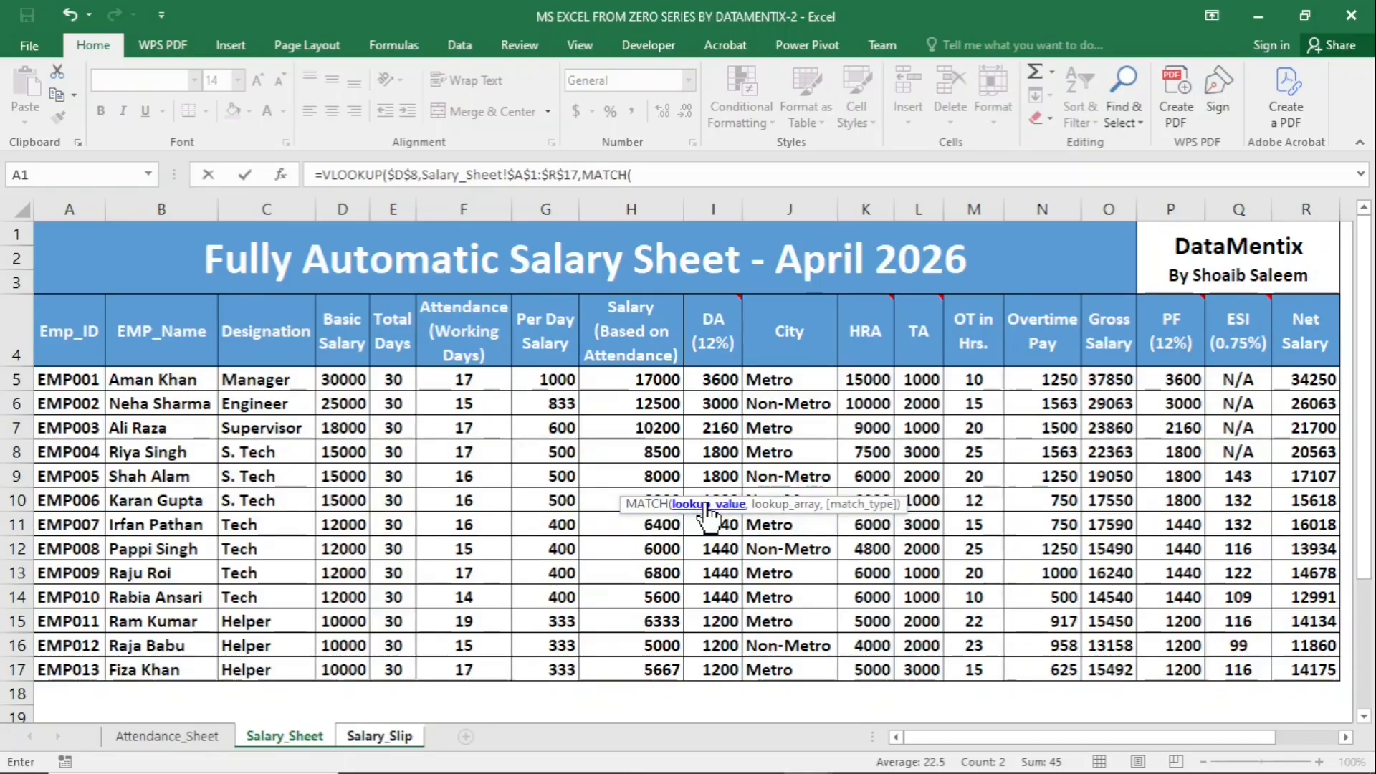
left_click(393, 739)
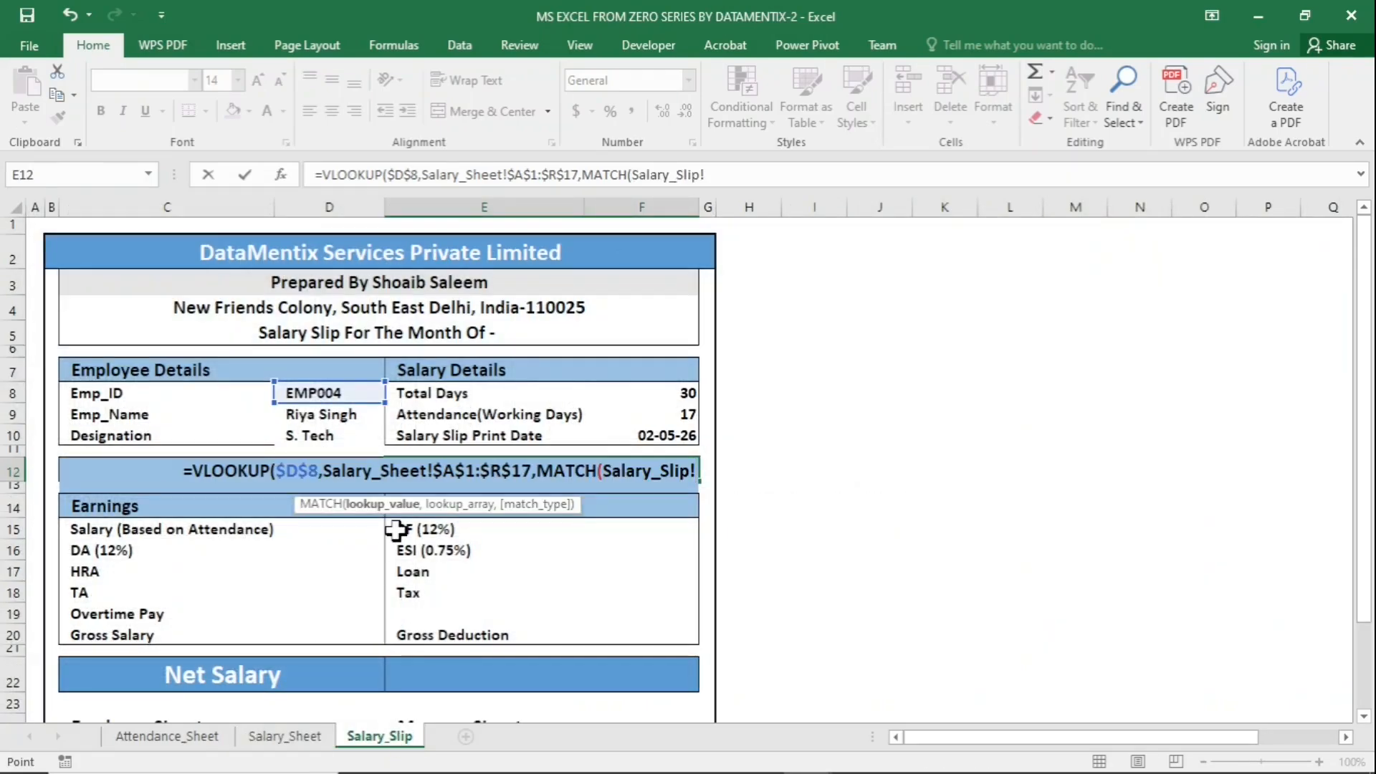
left_click(247, 470)
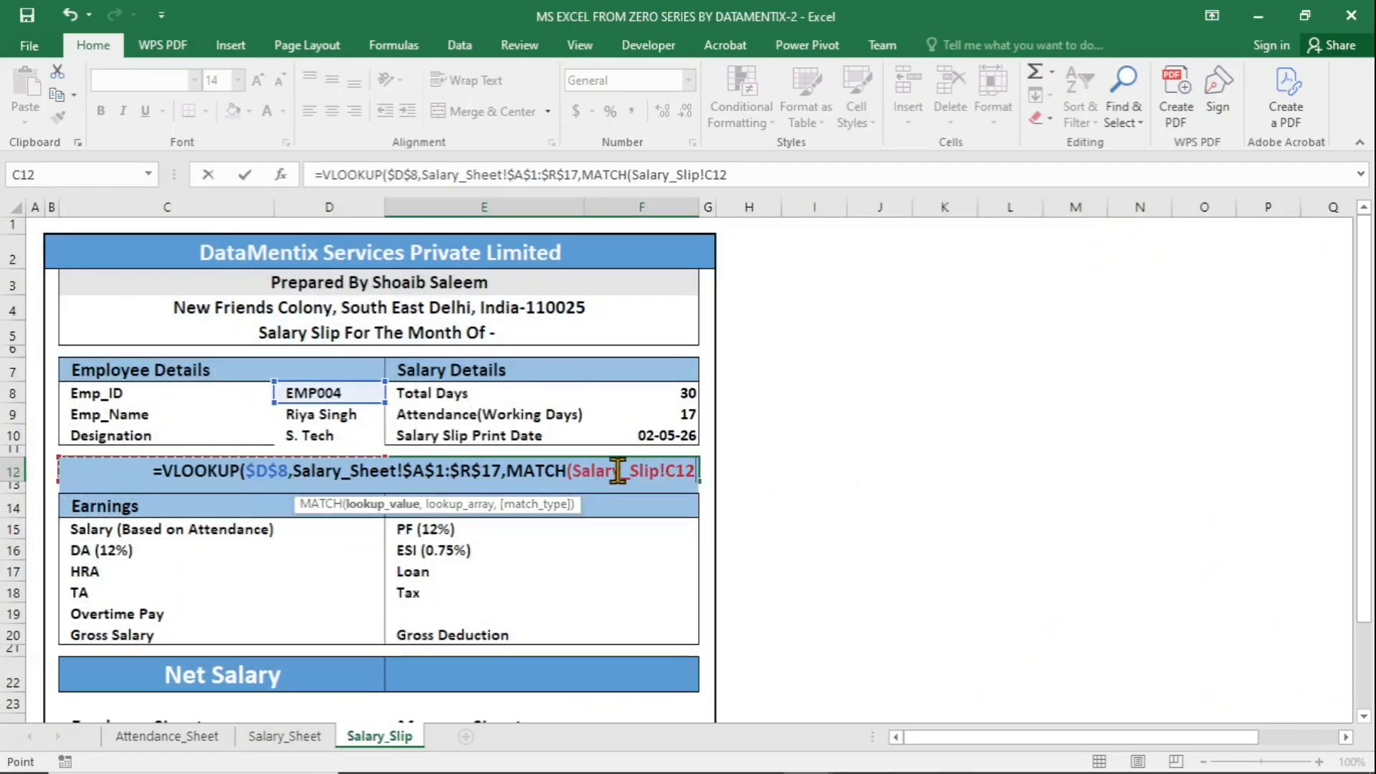
type(",")
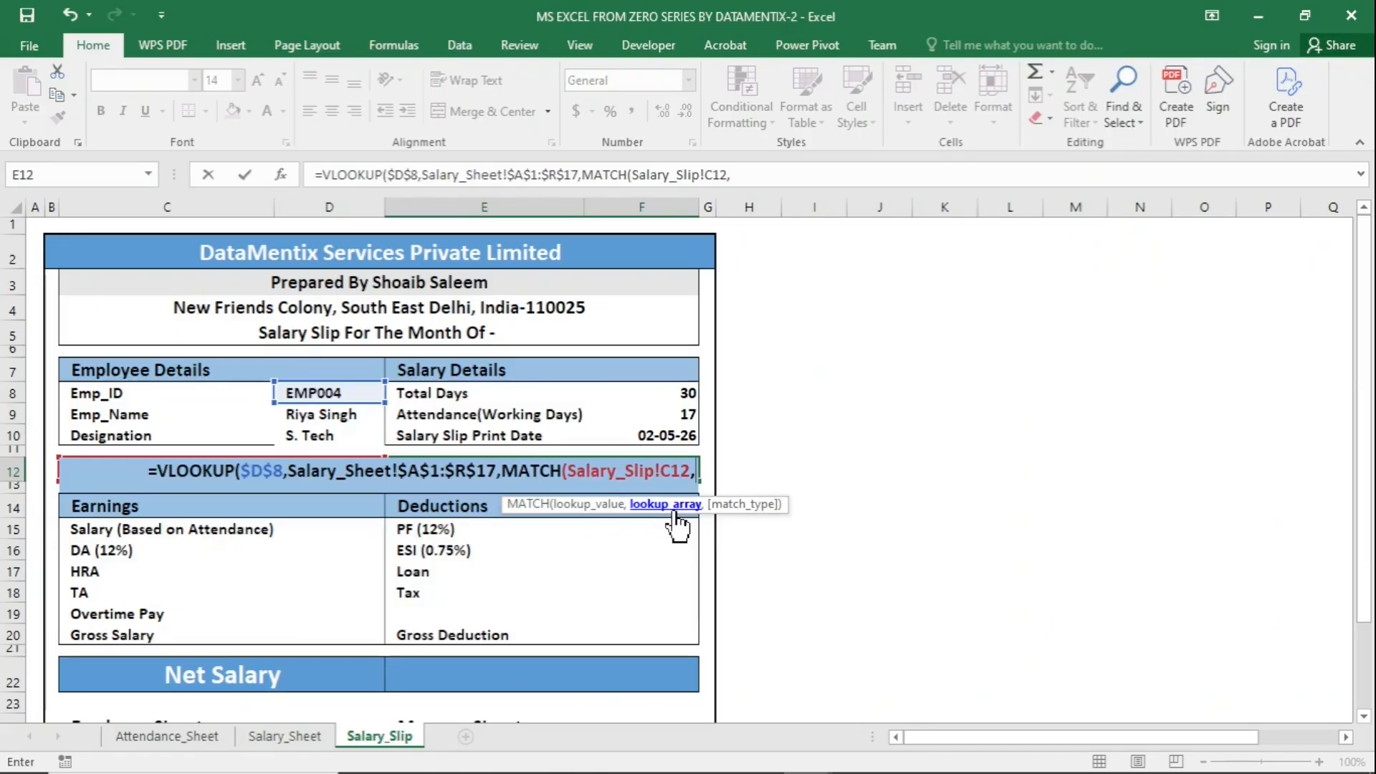
left_click(301, 743)
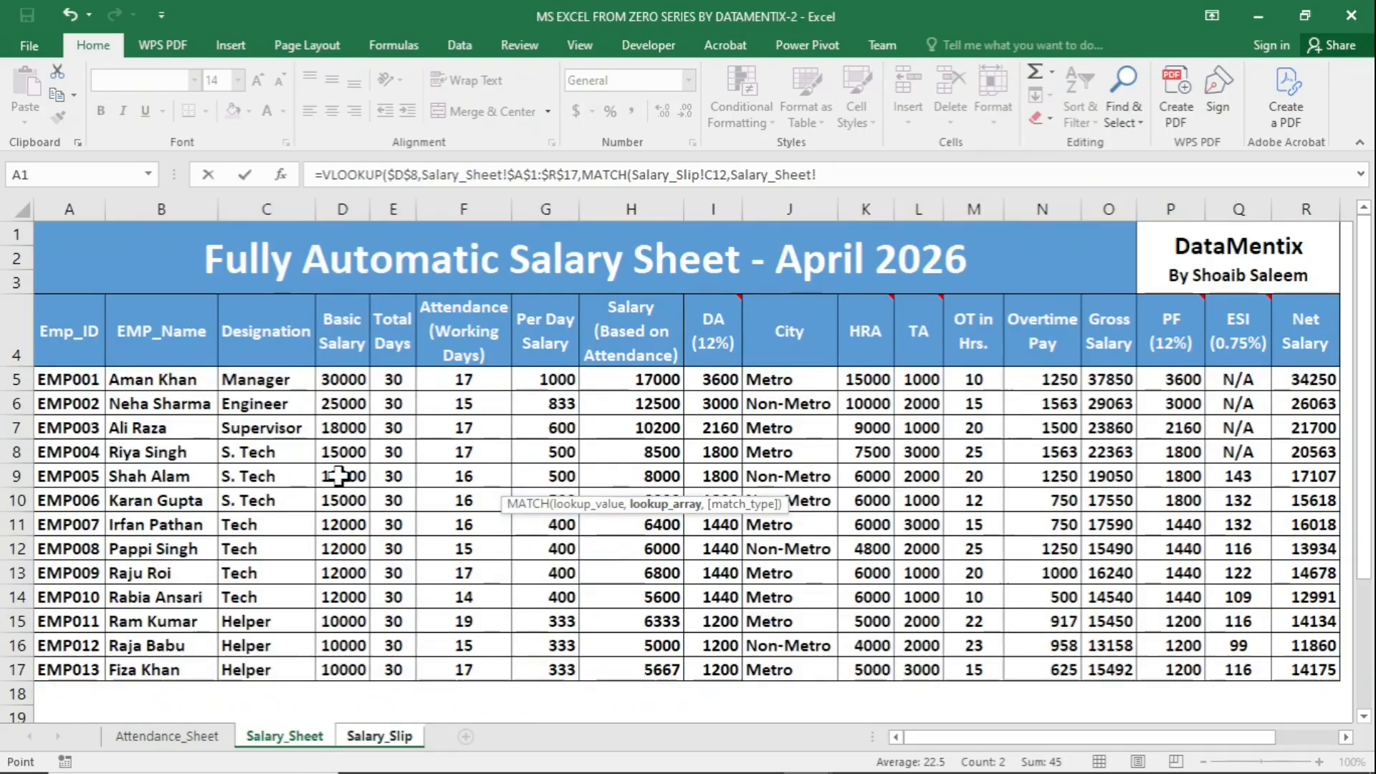
left_click_drag(67, 332, 634, 329)
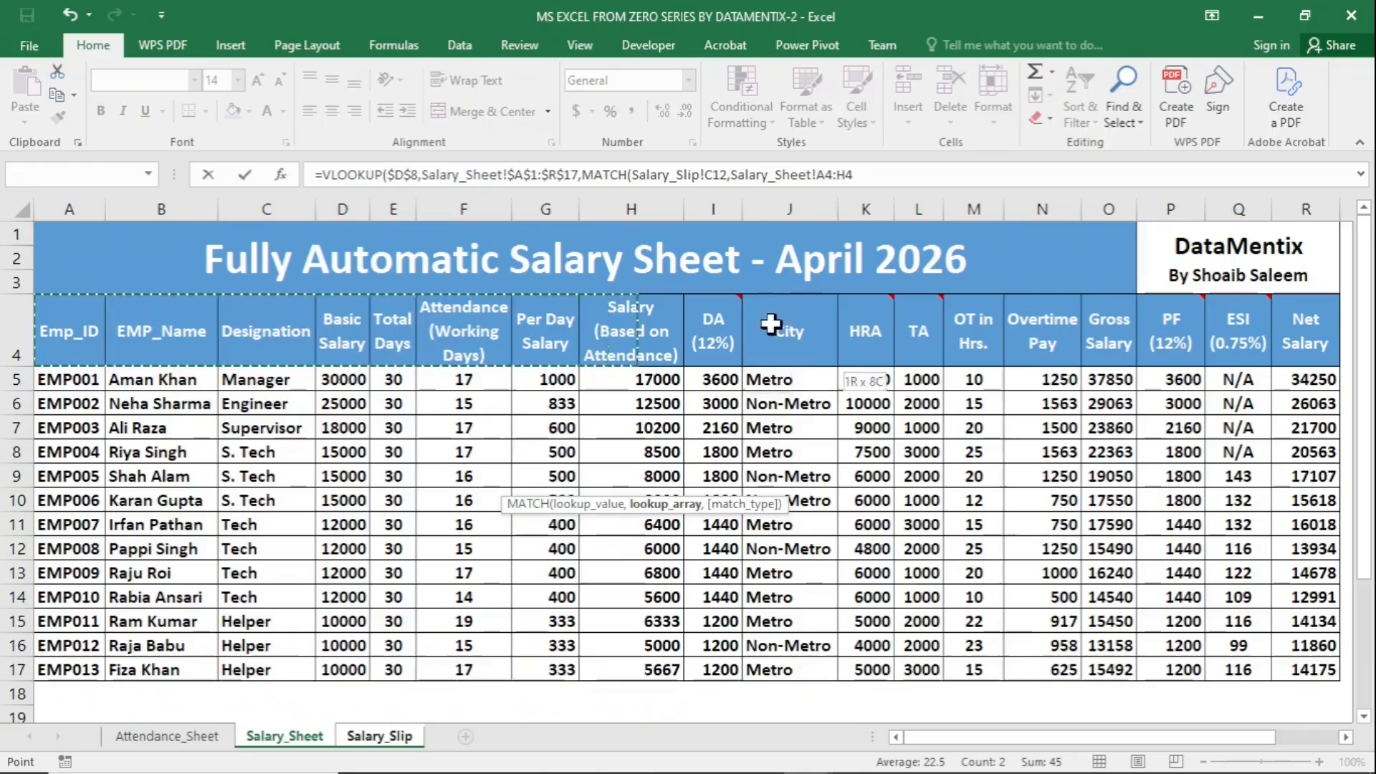
left_click_drag(773, 324, 1292, 346)
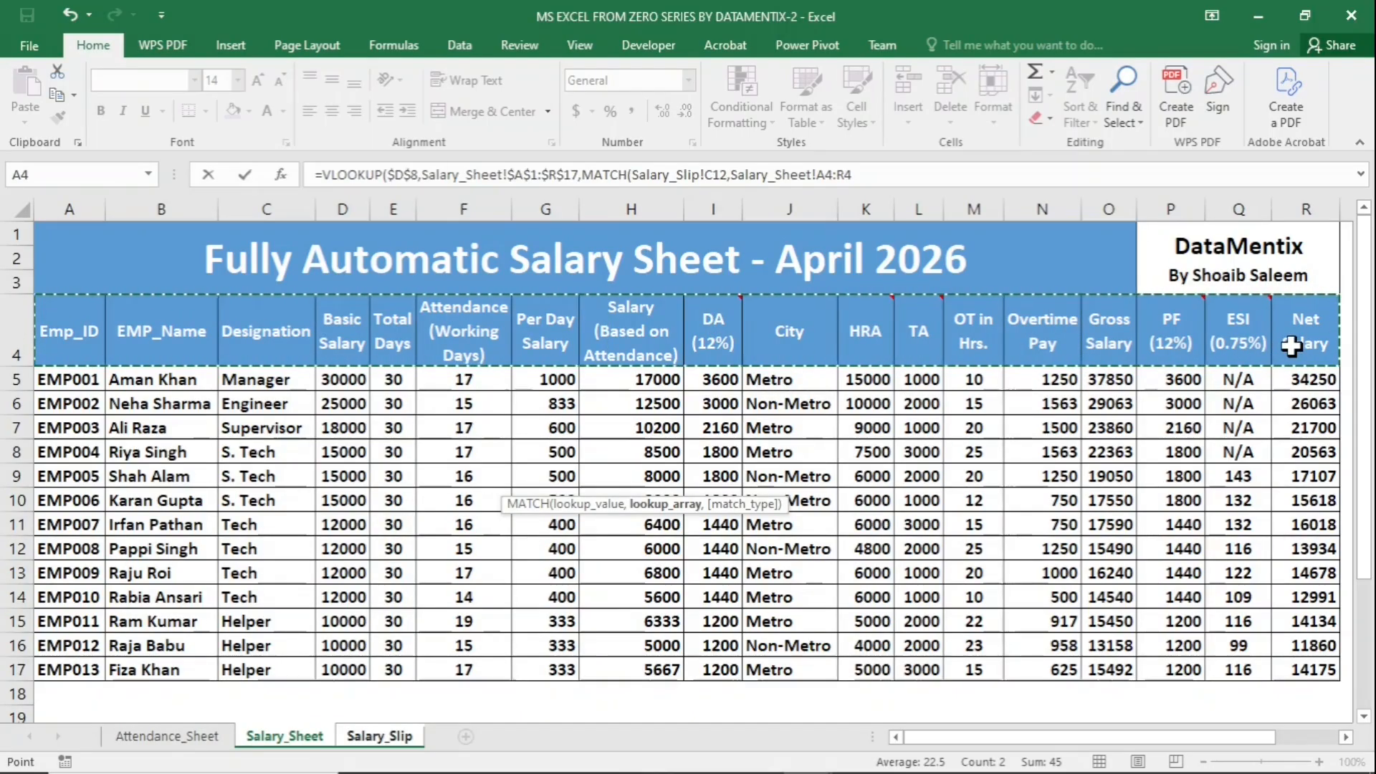
key("F4")
type(",")
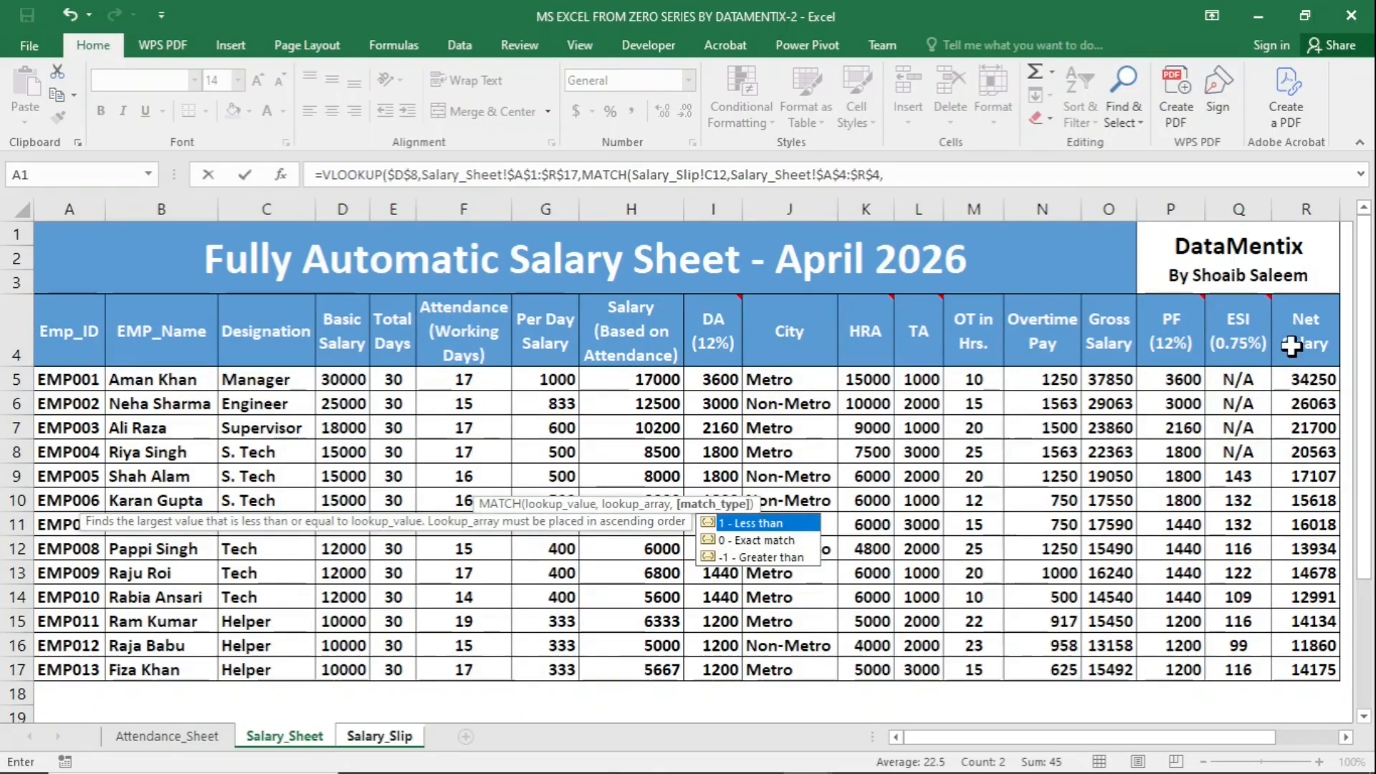
left_click(786, 544)
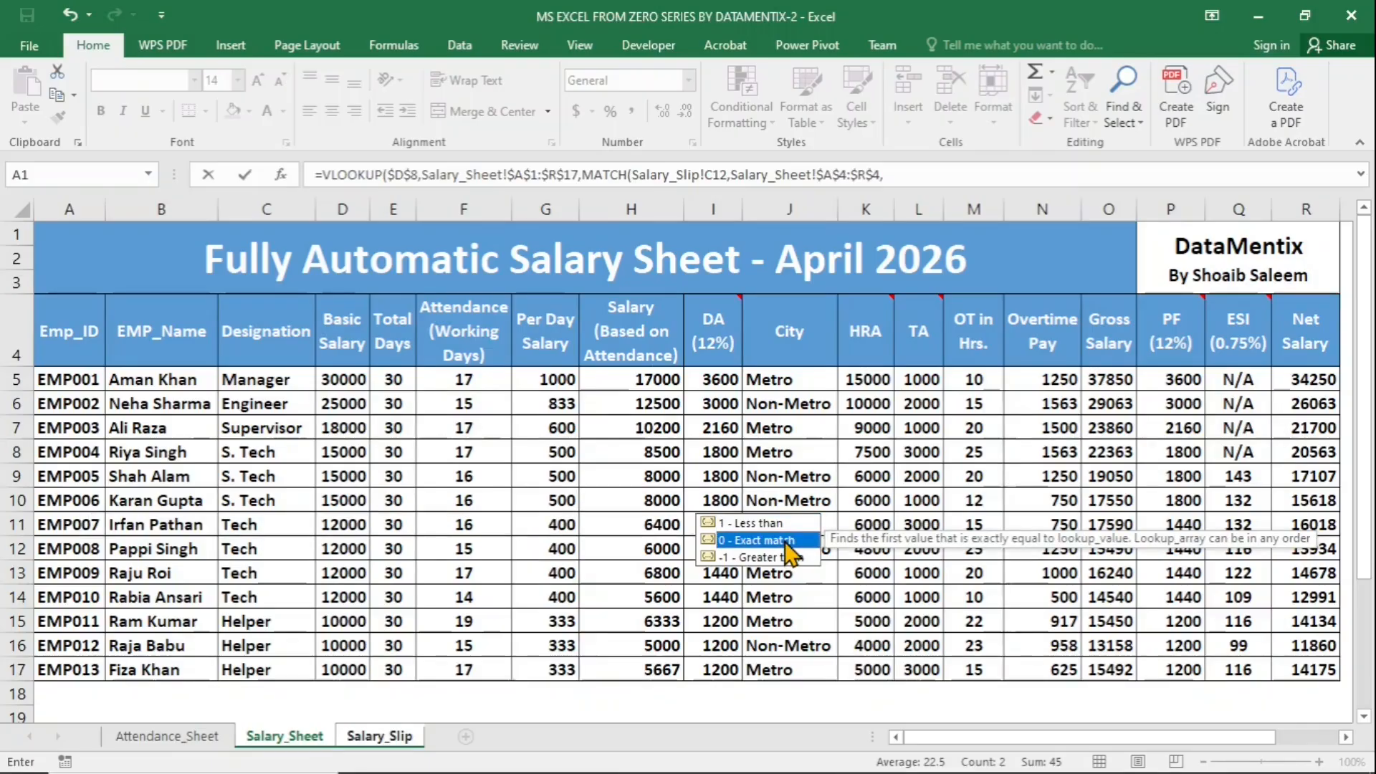
double_click(787, 542)
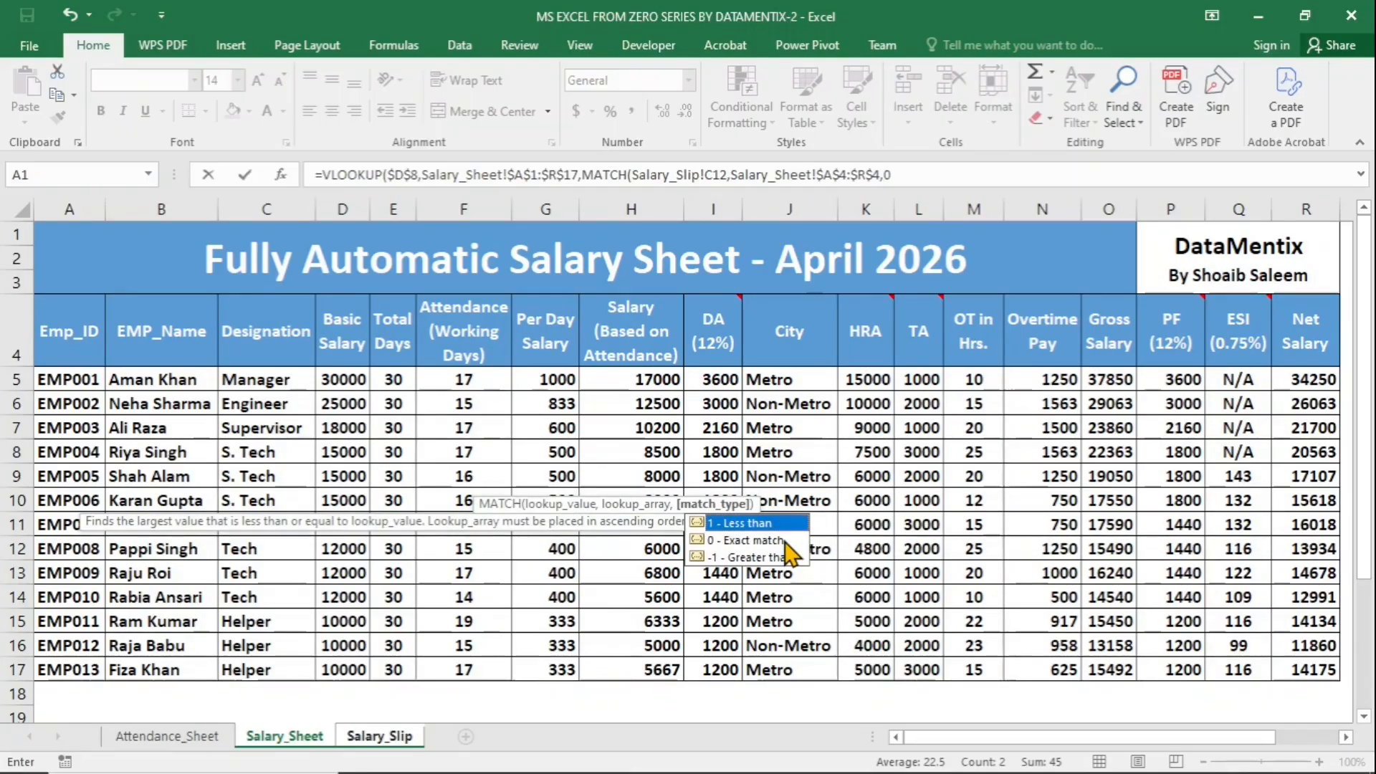
type("),")
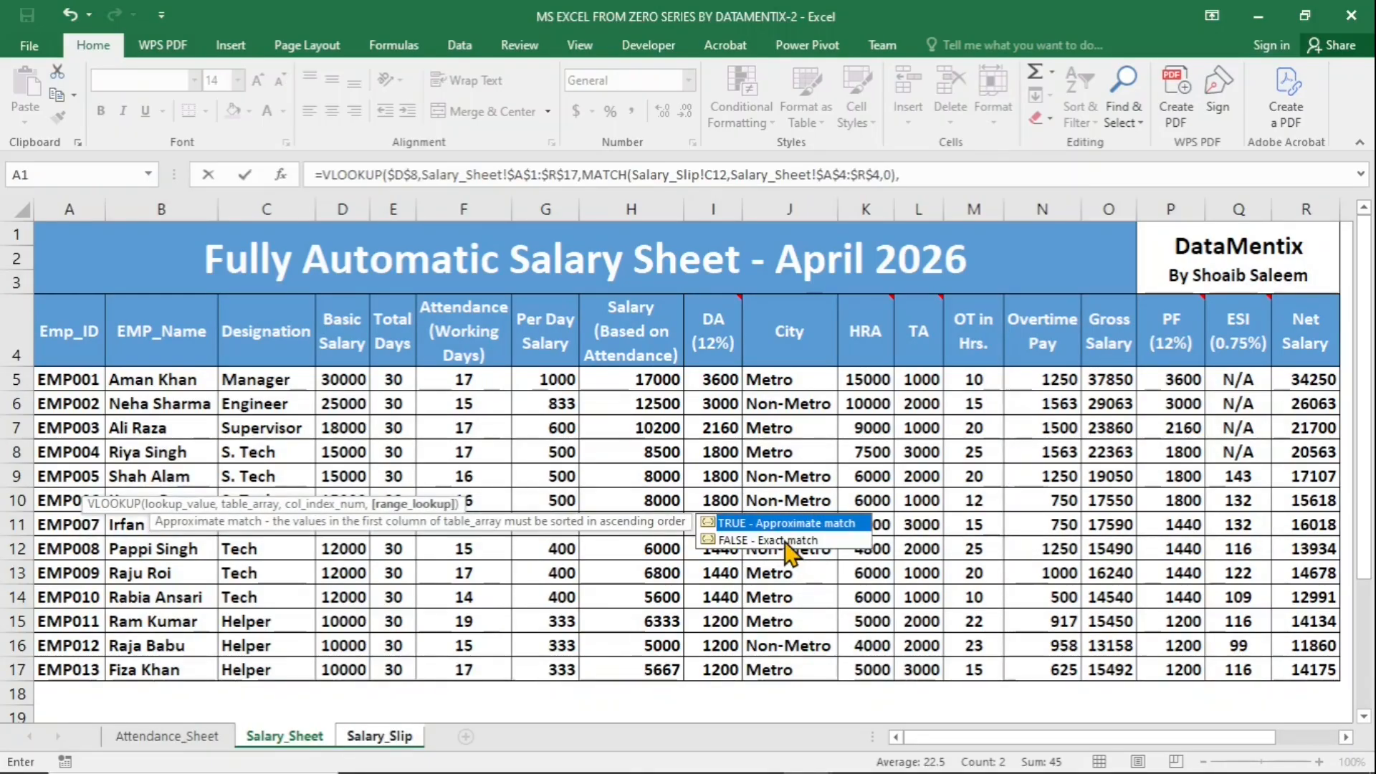
Step: Set the range lookup of the Basic Salary VLOOKUP to FALSE for an exact match and complete the formula
left_click(771, 543)
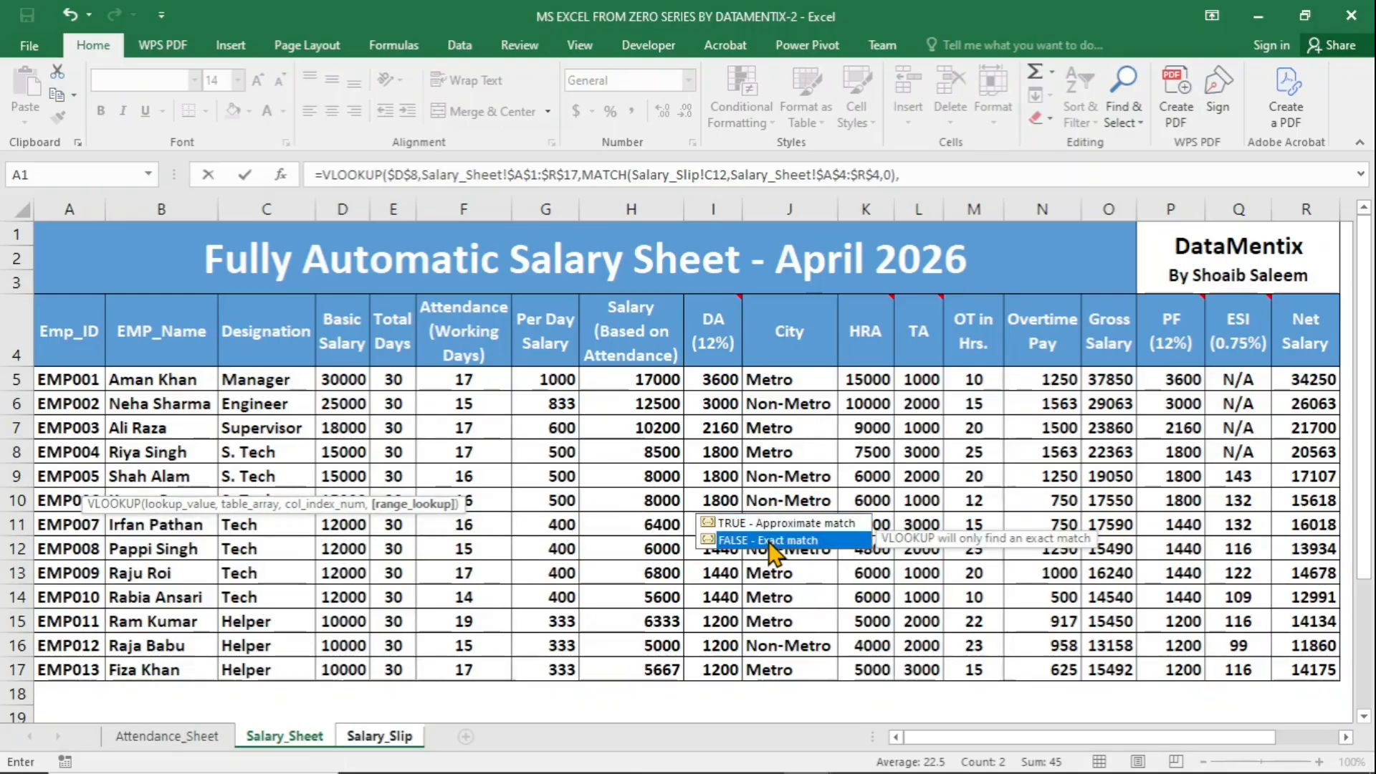
double_click(771, 542)
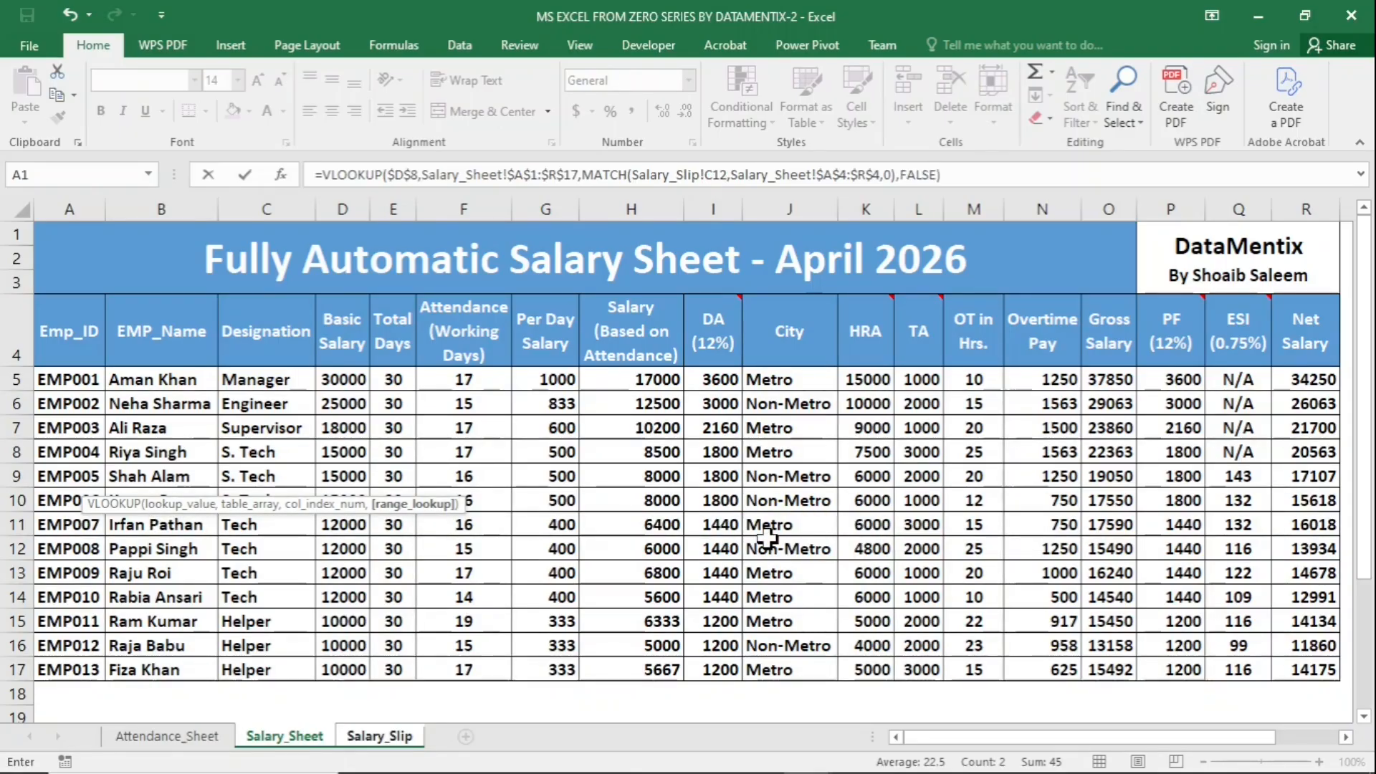
type(")")
key("Return")
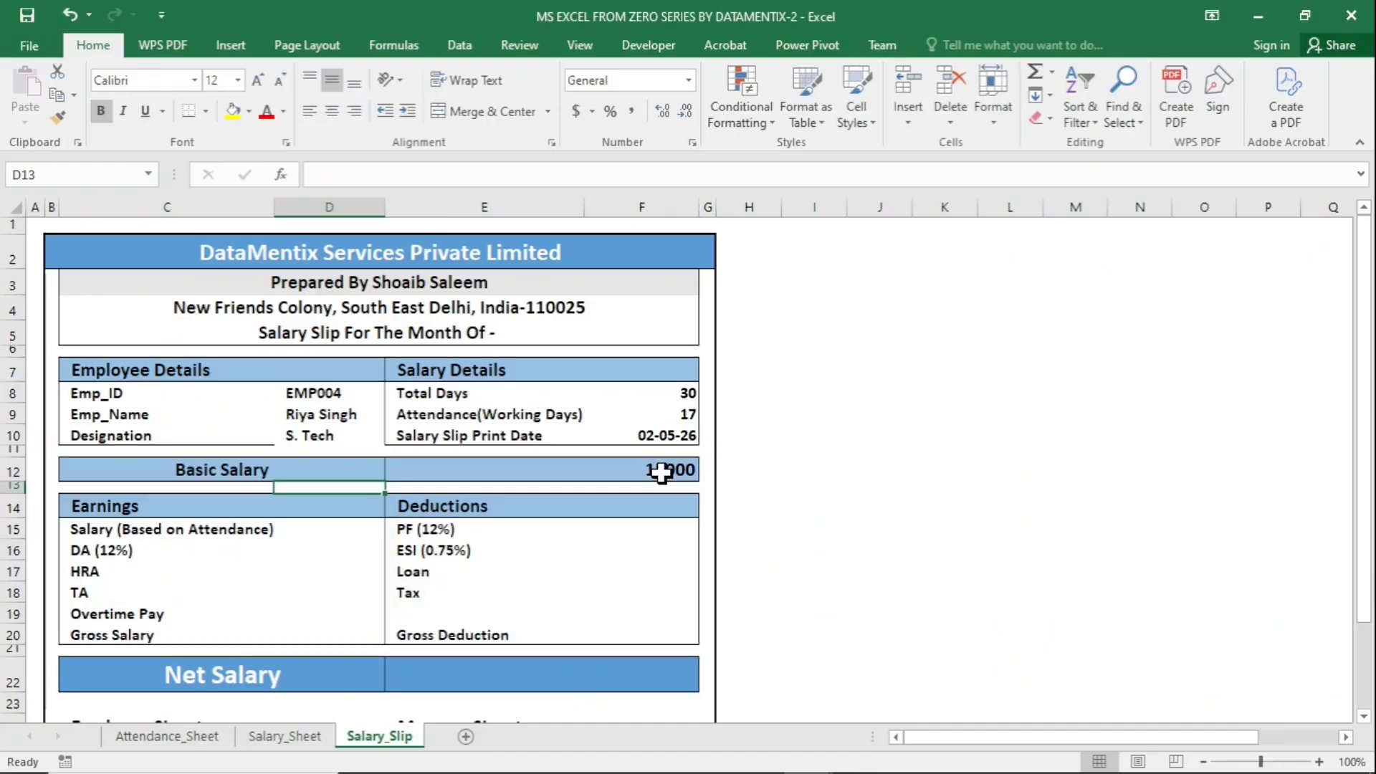
Step: Change the Emp_ID in D8 to that of the seventh employee in Salary_Sheet to test the lookups
left_click(359, 392)
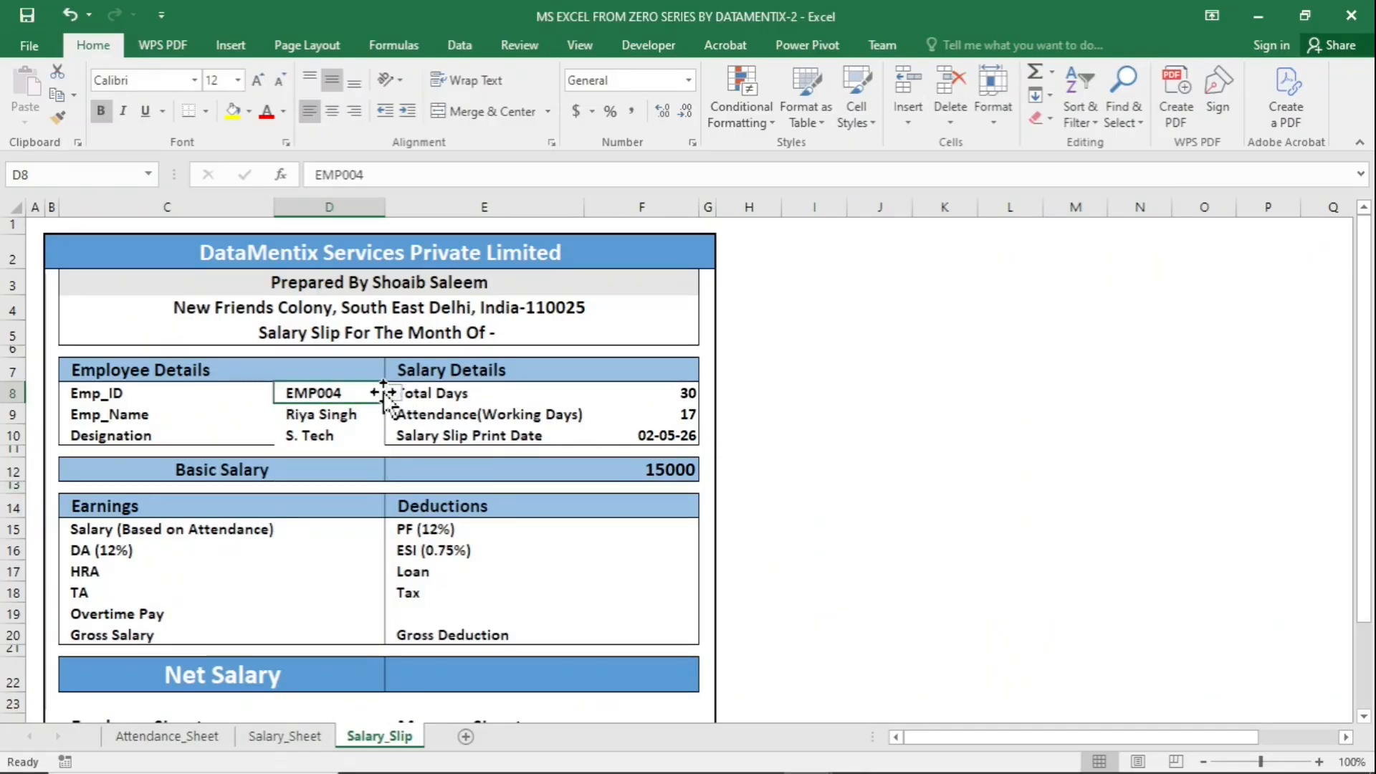
left_click(393, 393)
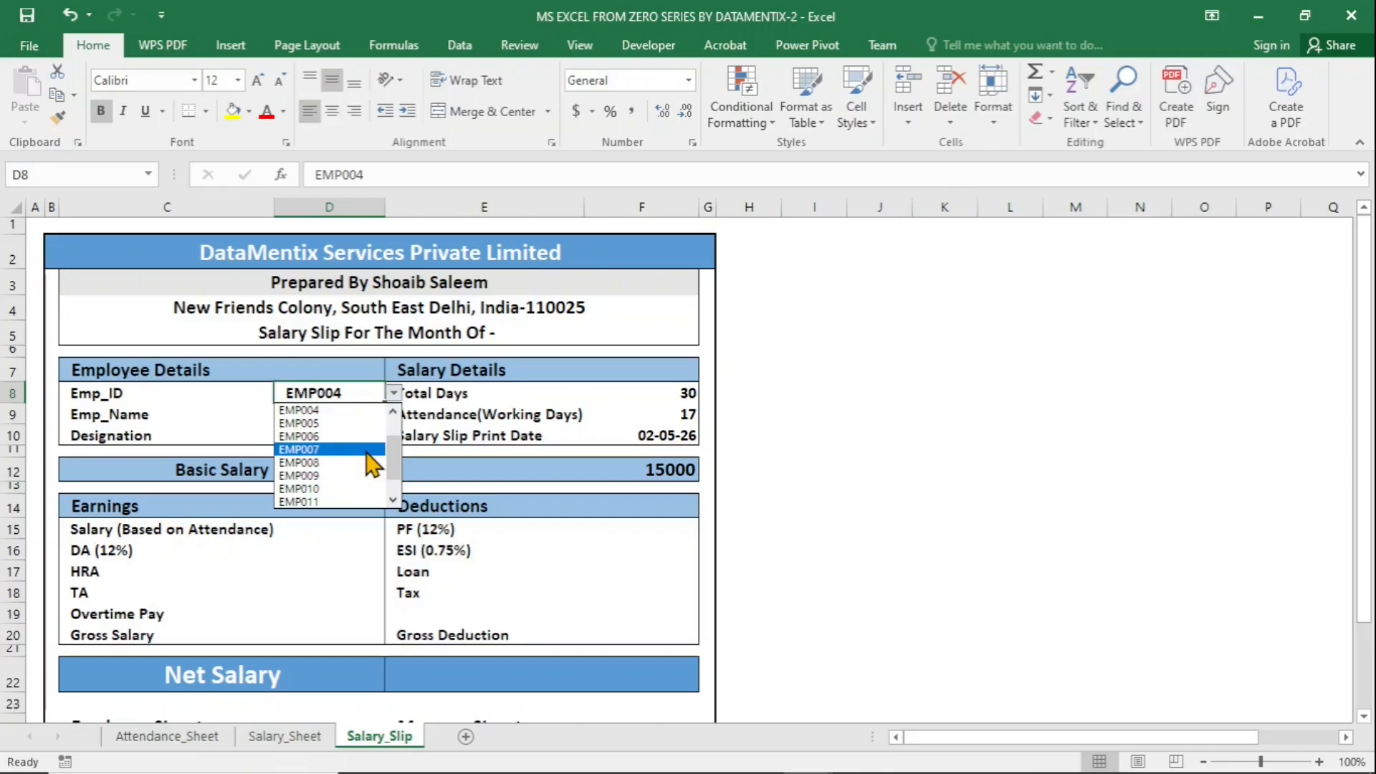
left_click(371, 459)
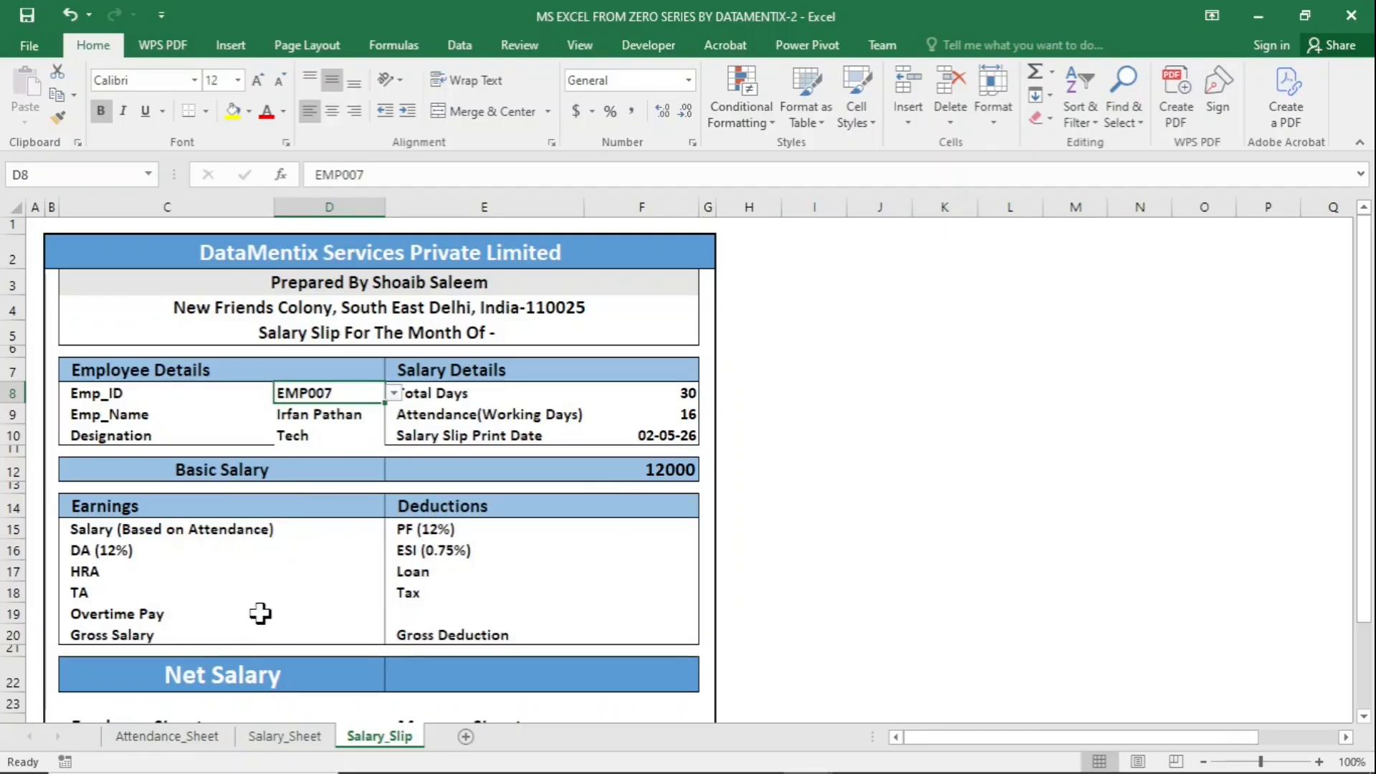
Step: Copy the Emp_Name lookup formula from D9 into the earnings cells D15:D19, from Salary (Based on Attendance) to Overtime Pay
left_click(331, 415)
key("ctrl+c")
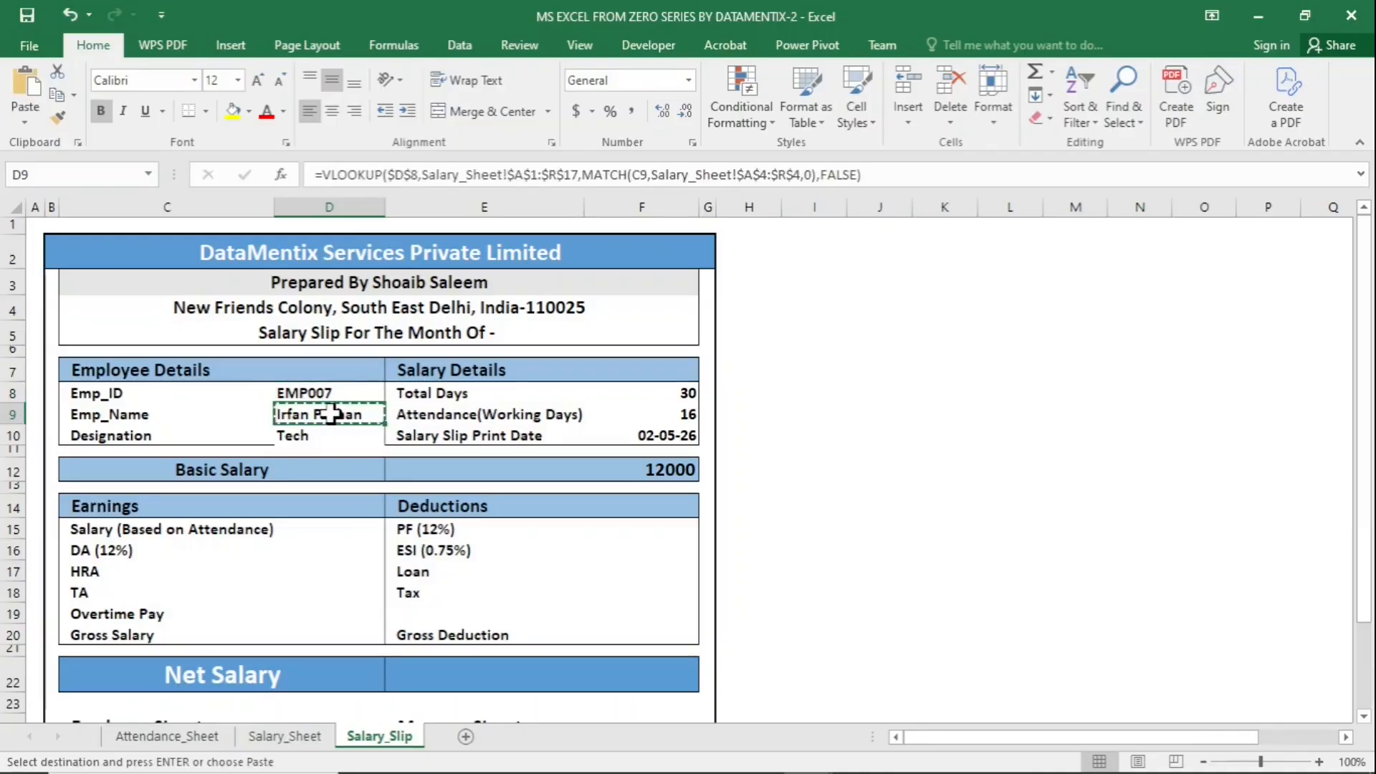
left_click(313, 529)
key("ctrl+v")
key("Down")
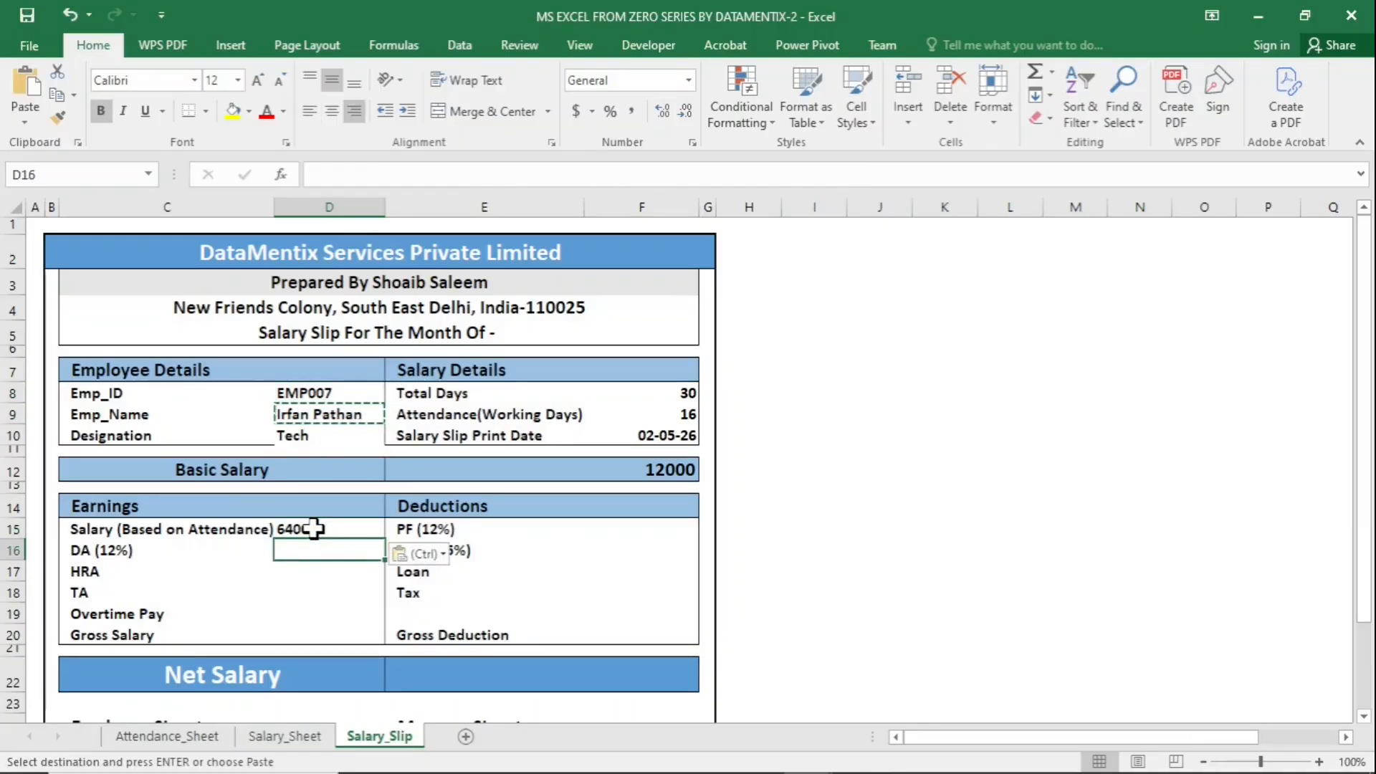
key("ctrl+v")
key("Down")
key("ctrl+v")
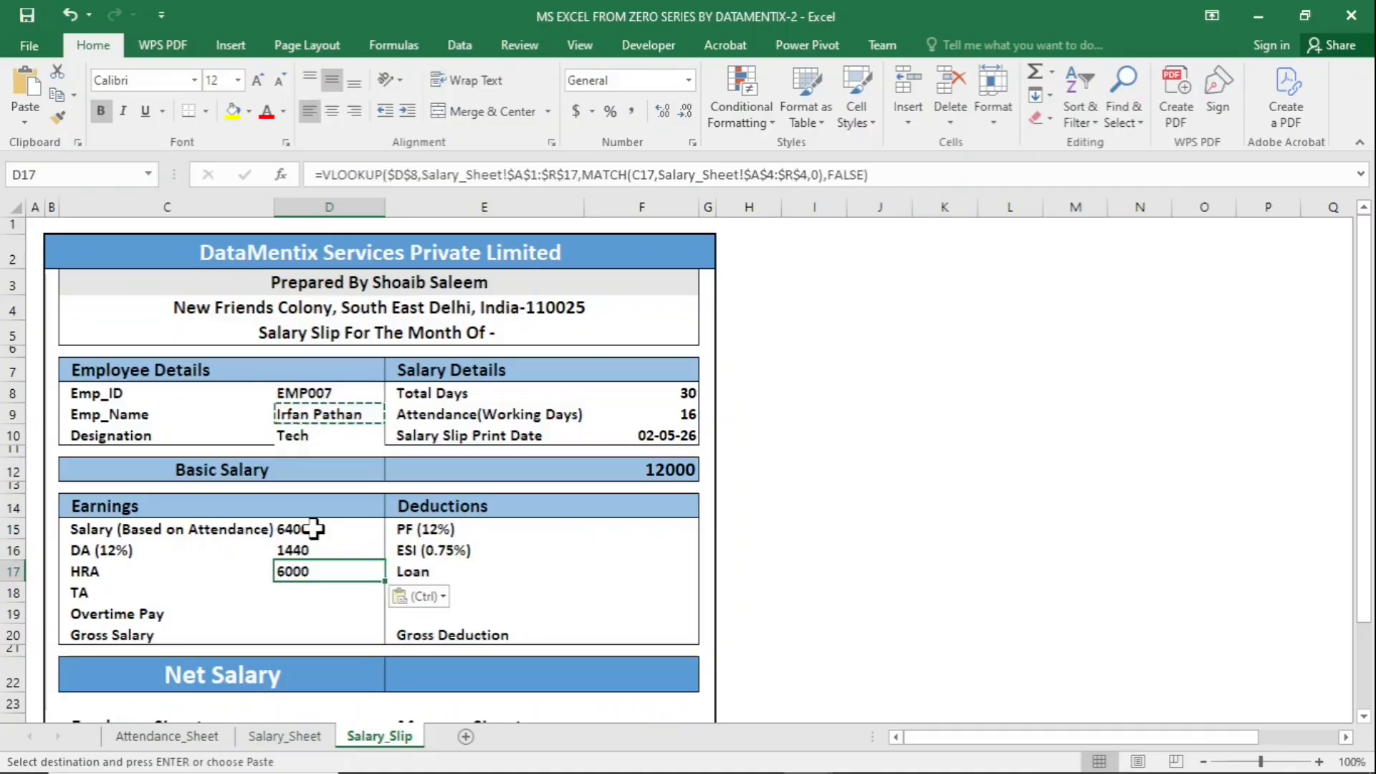
key("Down")
key("ctrl+v")
key("Down")
key("ctrl+v")
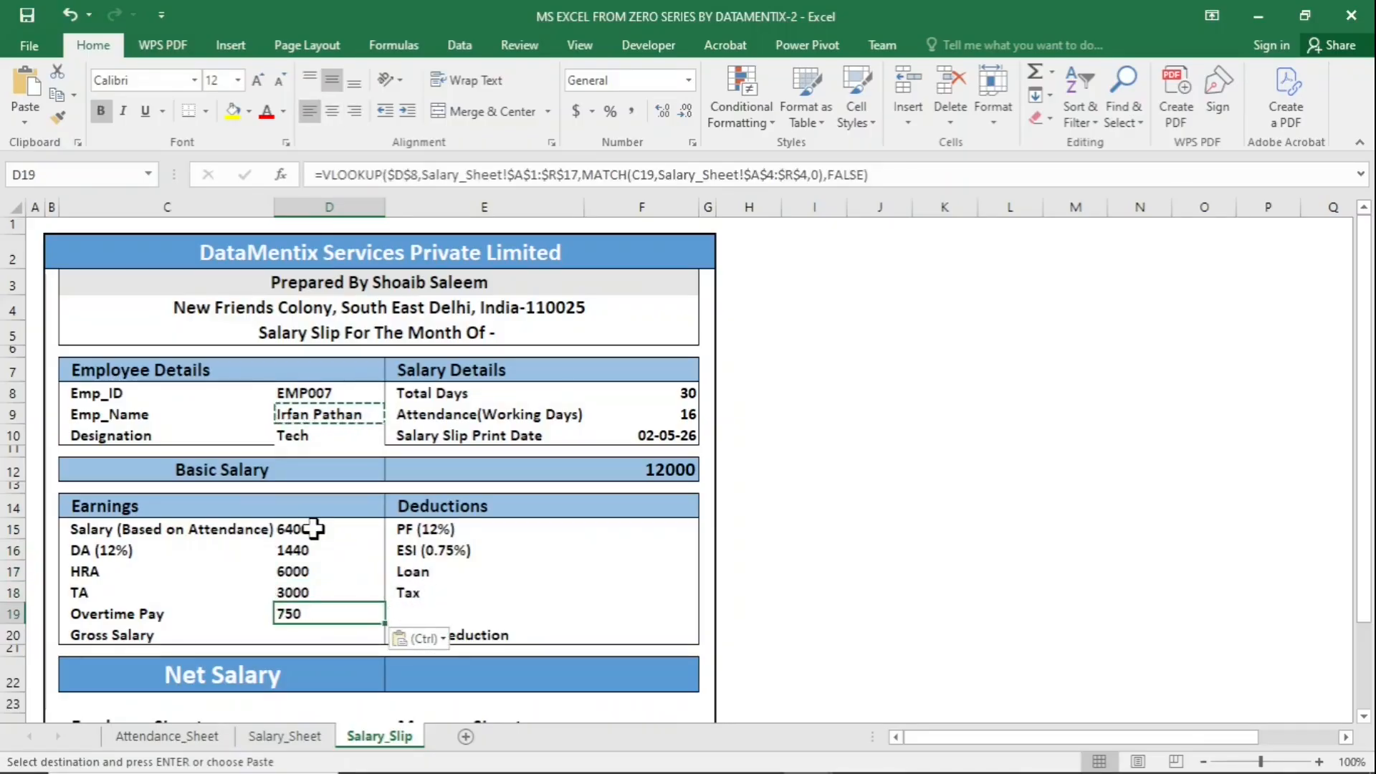
Step: Paste the same lookup formula into the deduction cells F15:F18 for PF, ESI, Loan and Tax
left_click(652, 529)
key("ctrl+v")
key("Down")
key("ctrl+v")
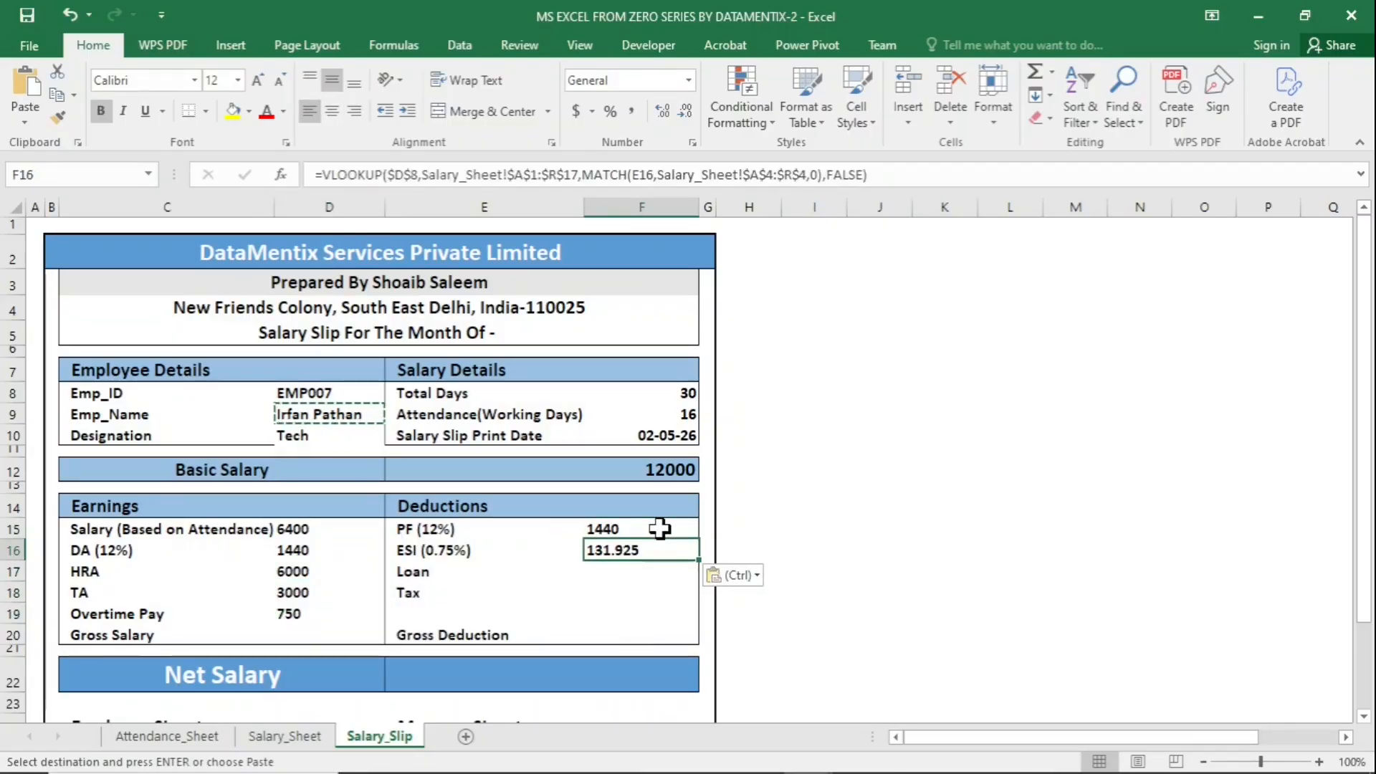
key("Down")
key("ctrl+v")
key("Down")
key("ctrl+v")
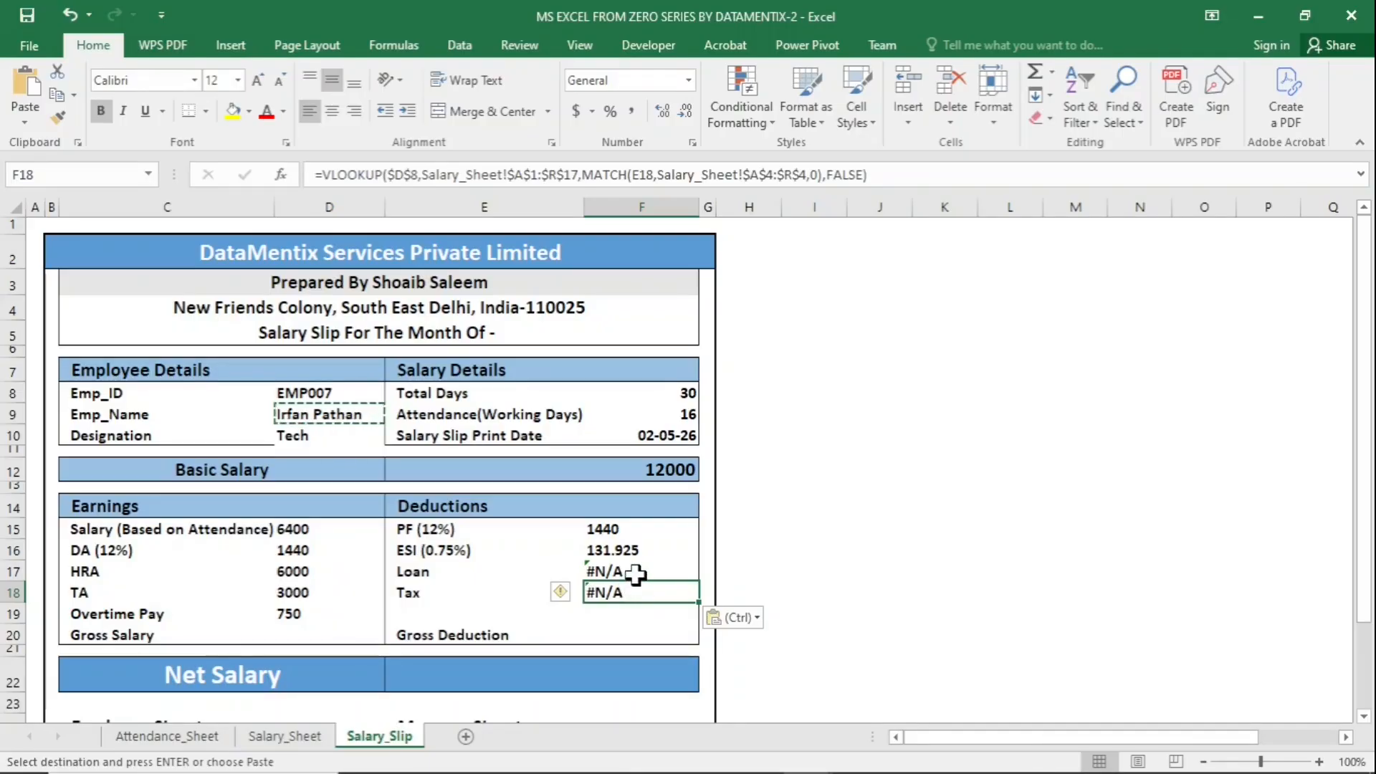
Step: Check the Salary_Sheet headers for Loan and Tax, and wrap the Loan lookup in F17 in IFERROR with 0 as the error value
left_click(290, 739)
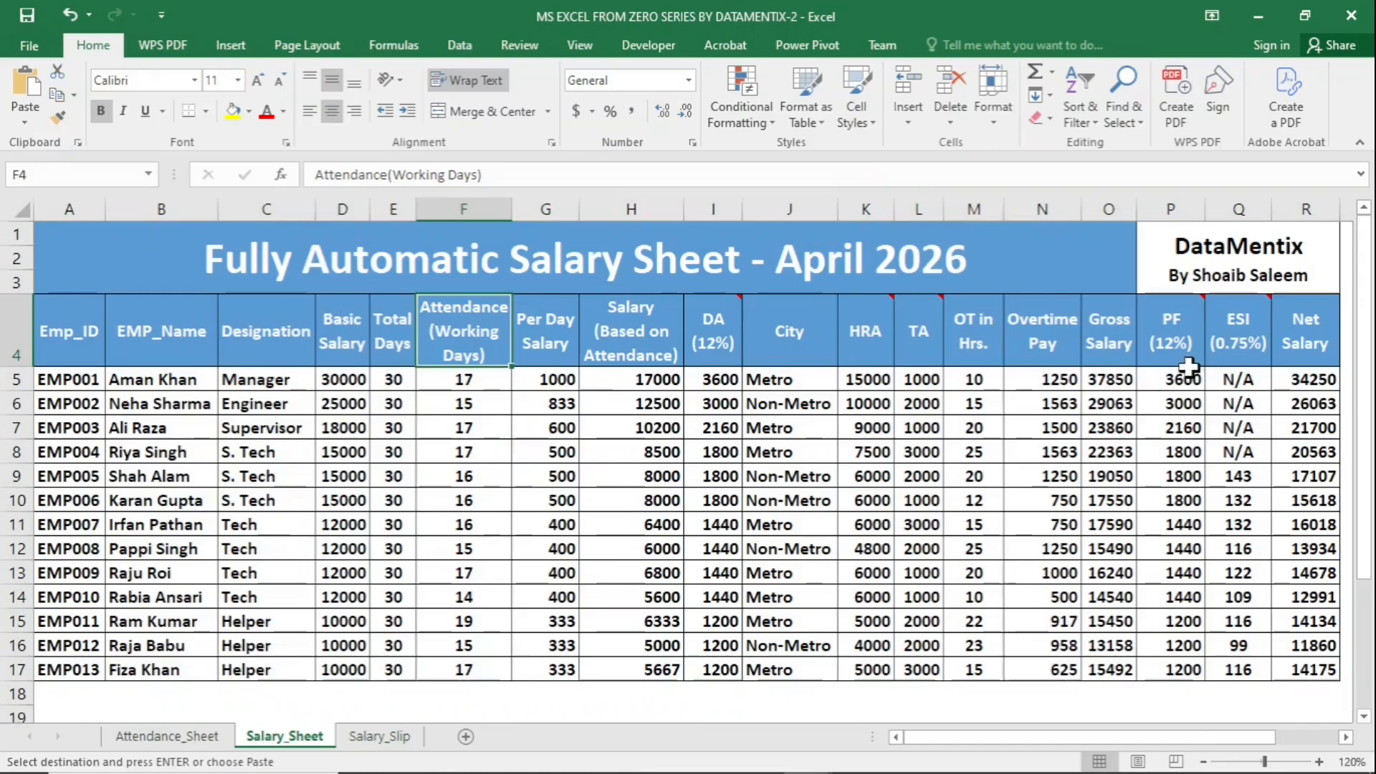
mouse_move(1261, 356)
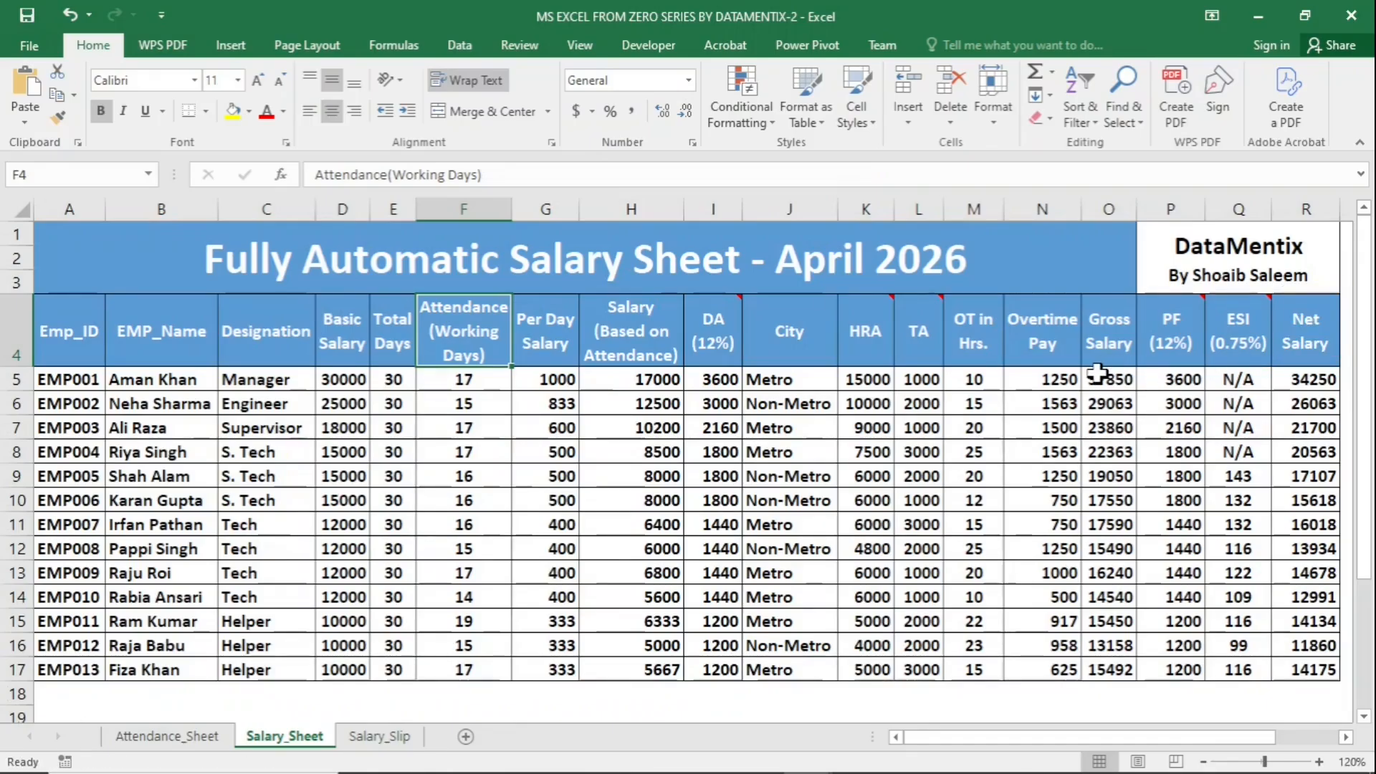
left_click(380, 737)
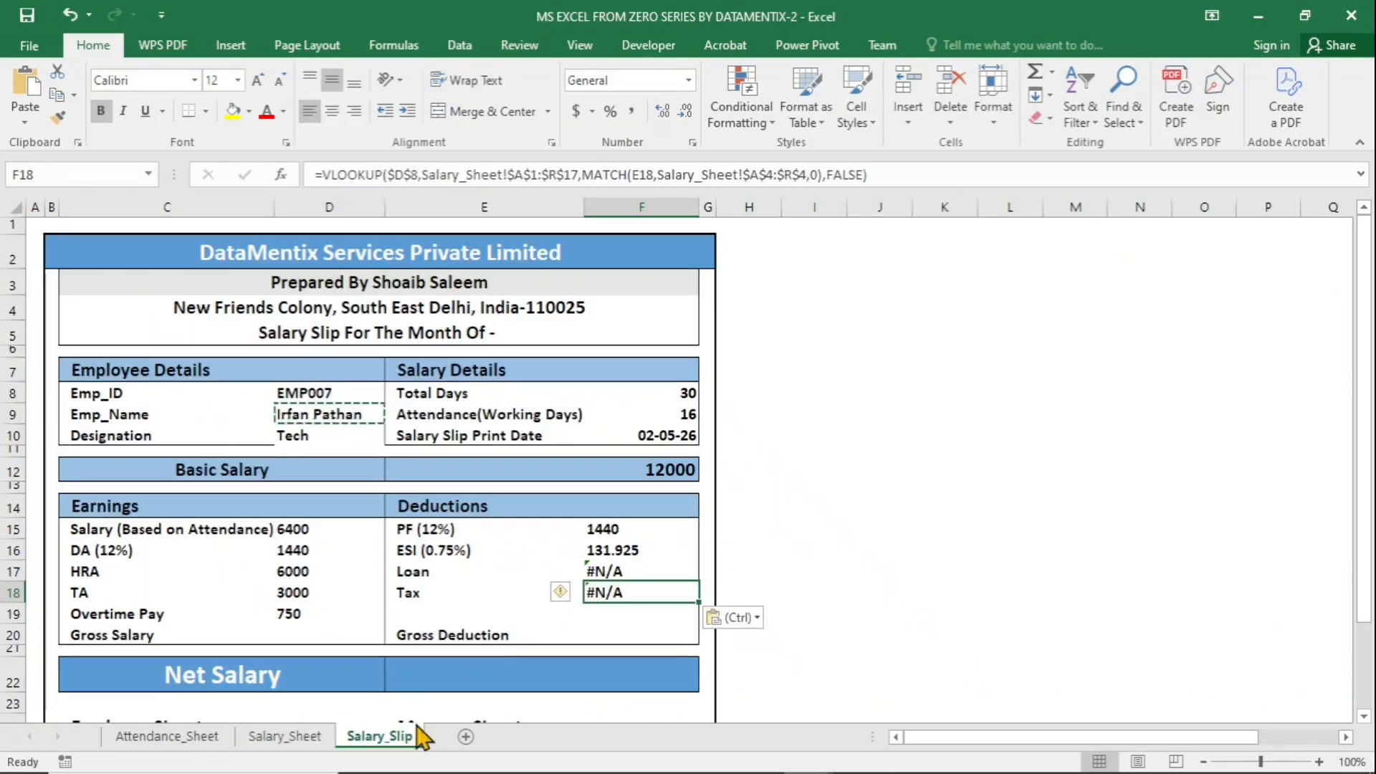
left_click(599, 572)
double_click(599, 571)
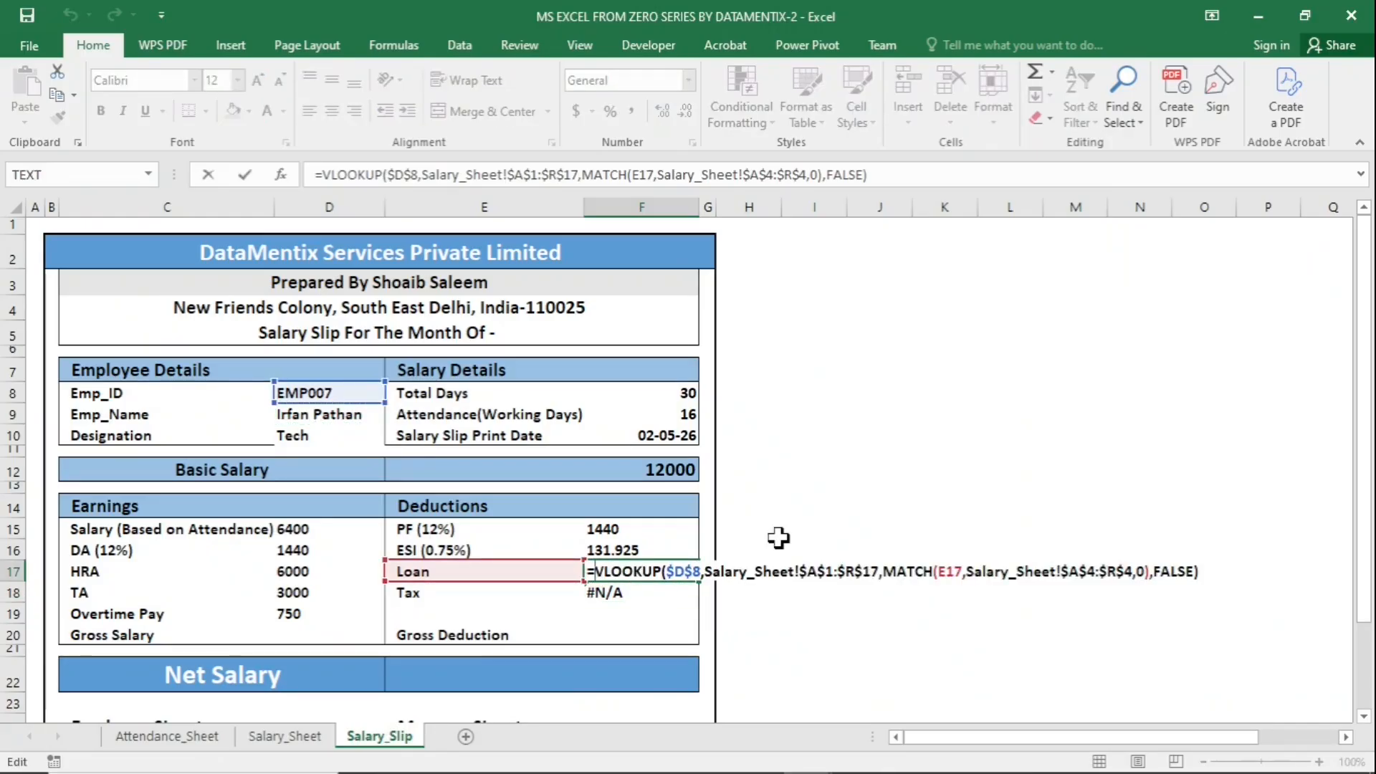
type("ife")
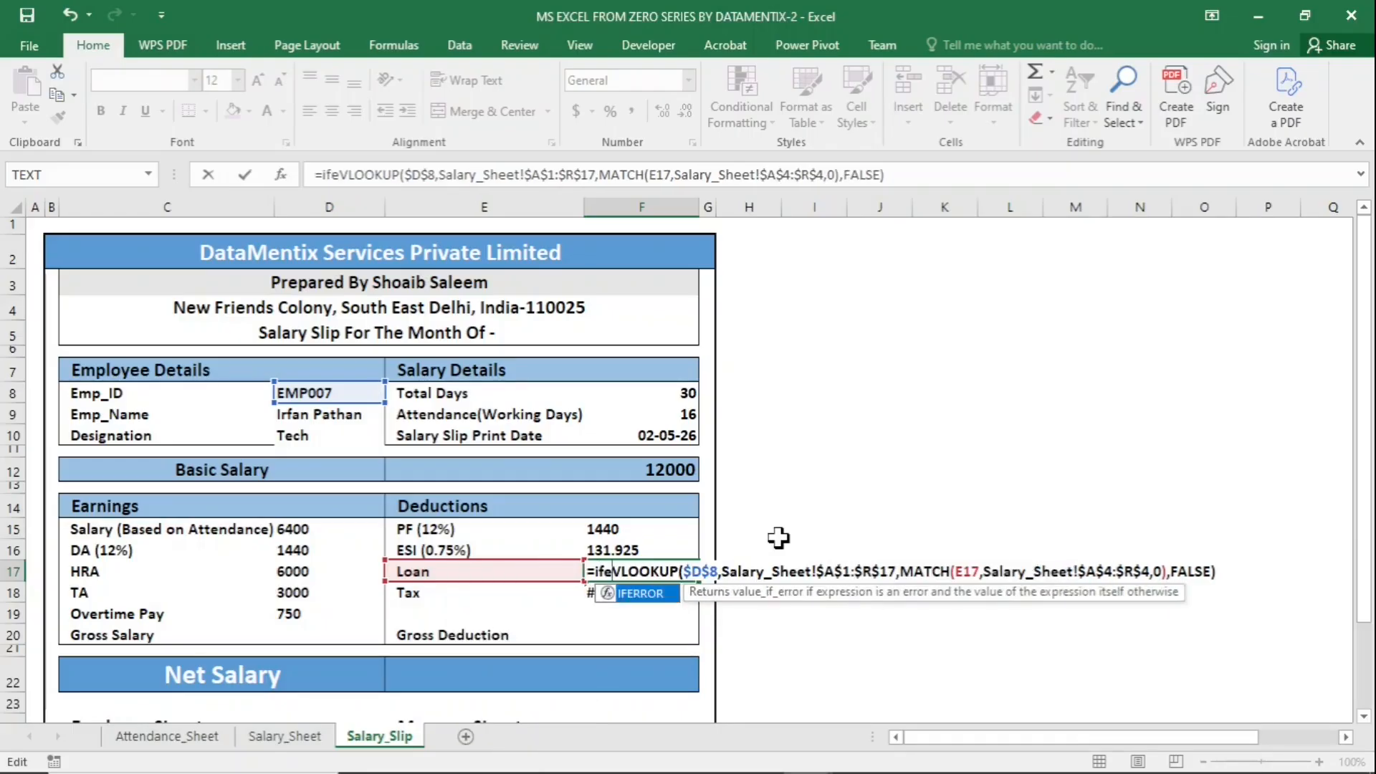
key("Tab")
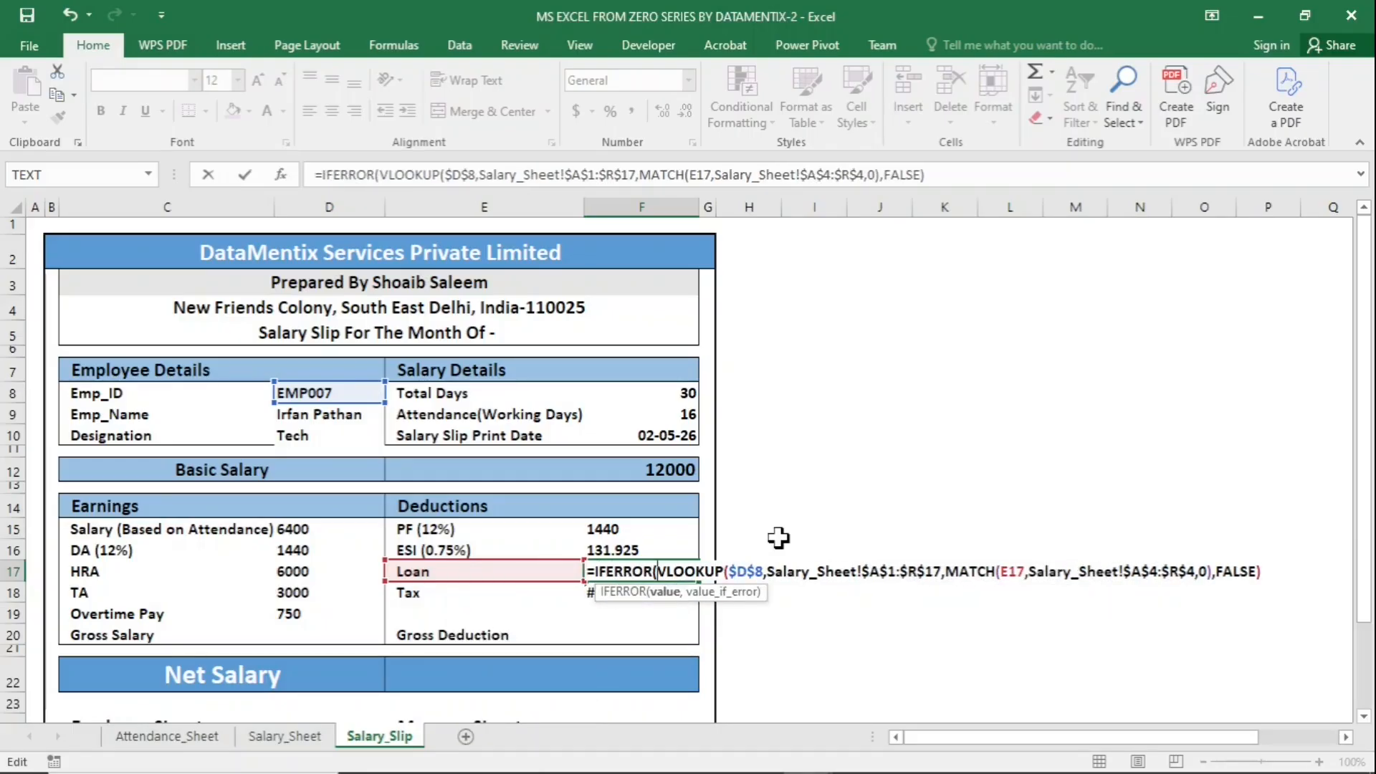
left_click(1271, 573)
type(",0")
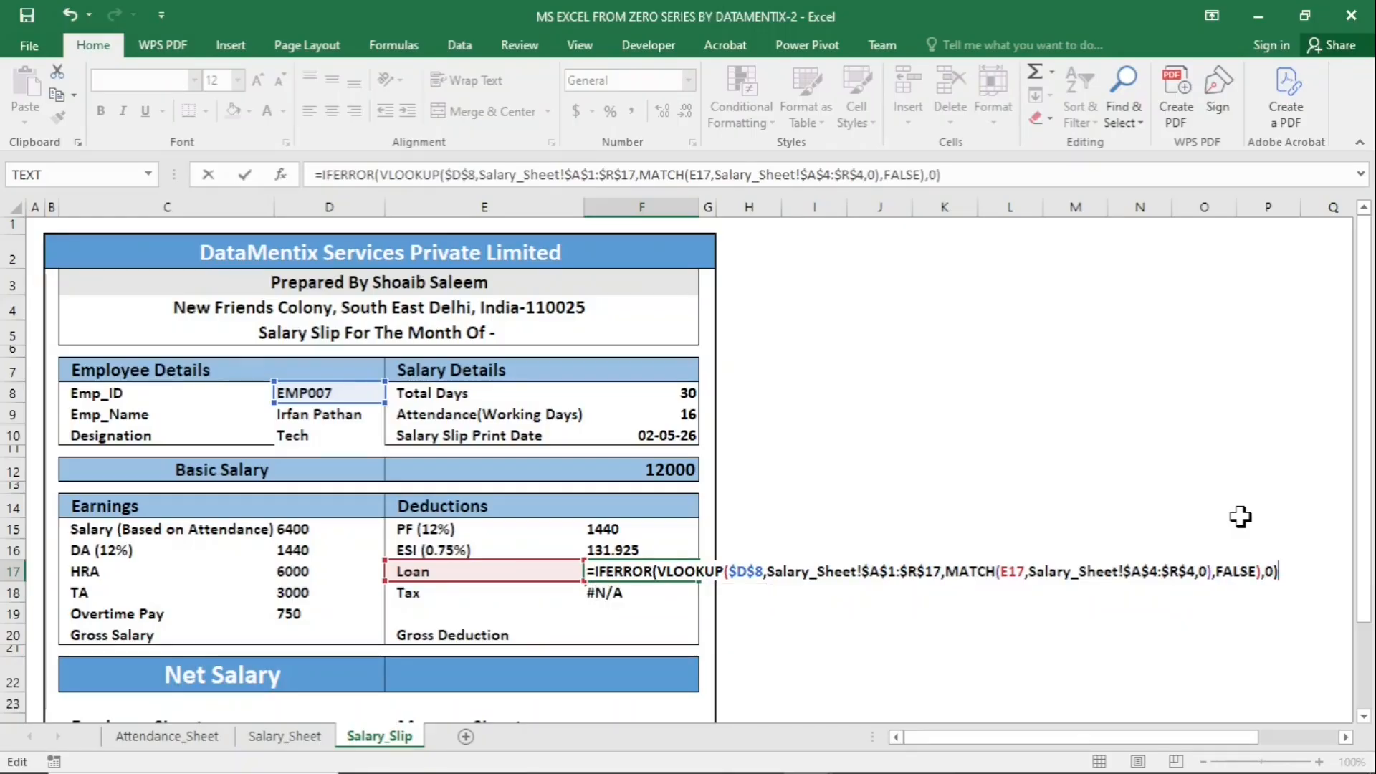
key("Return")
Step: Copy the IFERROR lookup formula from the Loan cell F17 to the Tax cell F18
key("Up")
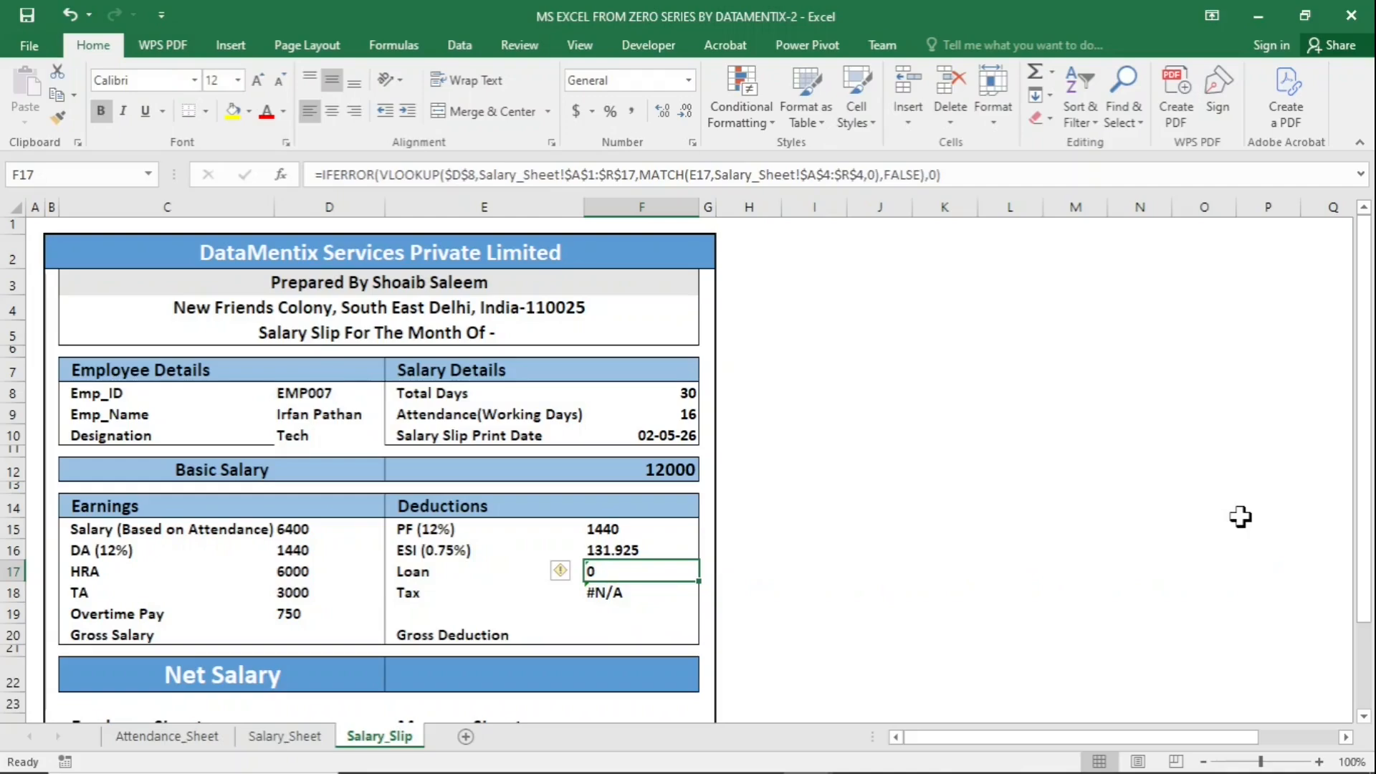
key("ctrl+c")
key("Down")
key("ctrl+v")
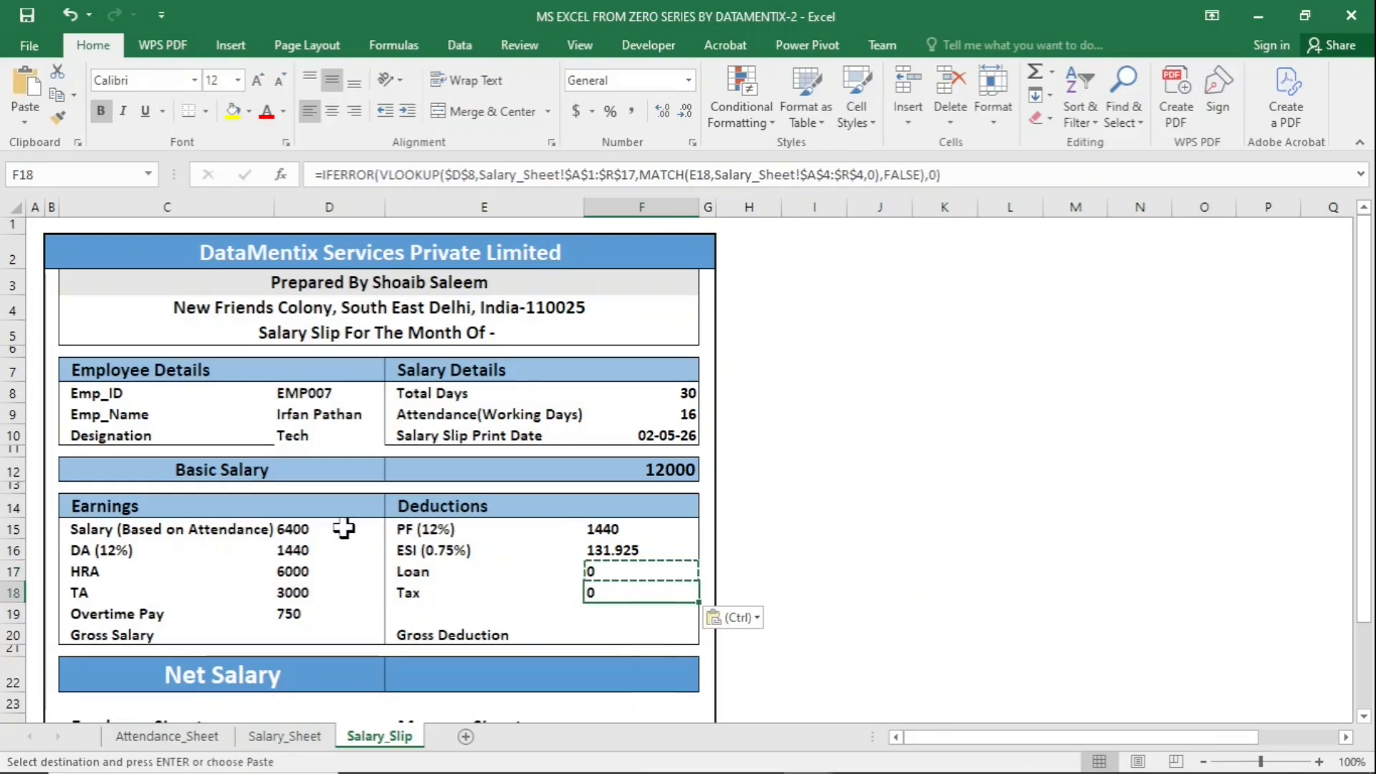
Step: Right-align the earnings amounts in D15:D19 and the deduction amounts in F15:F18
left_click_drag(344, 528, 323, 609)
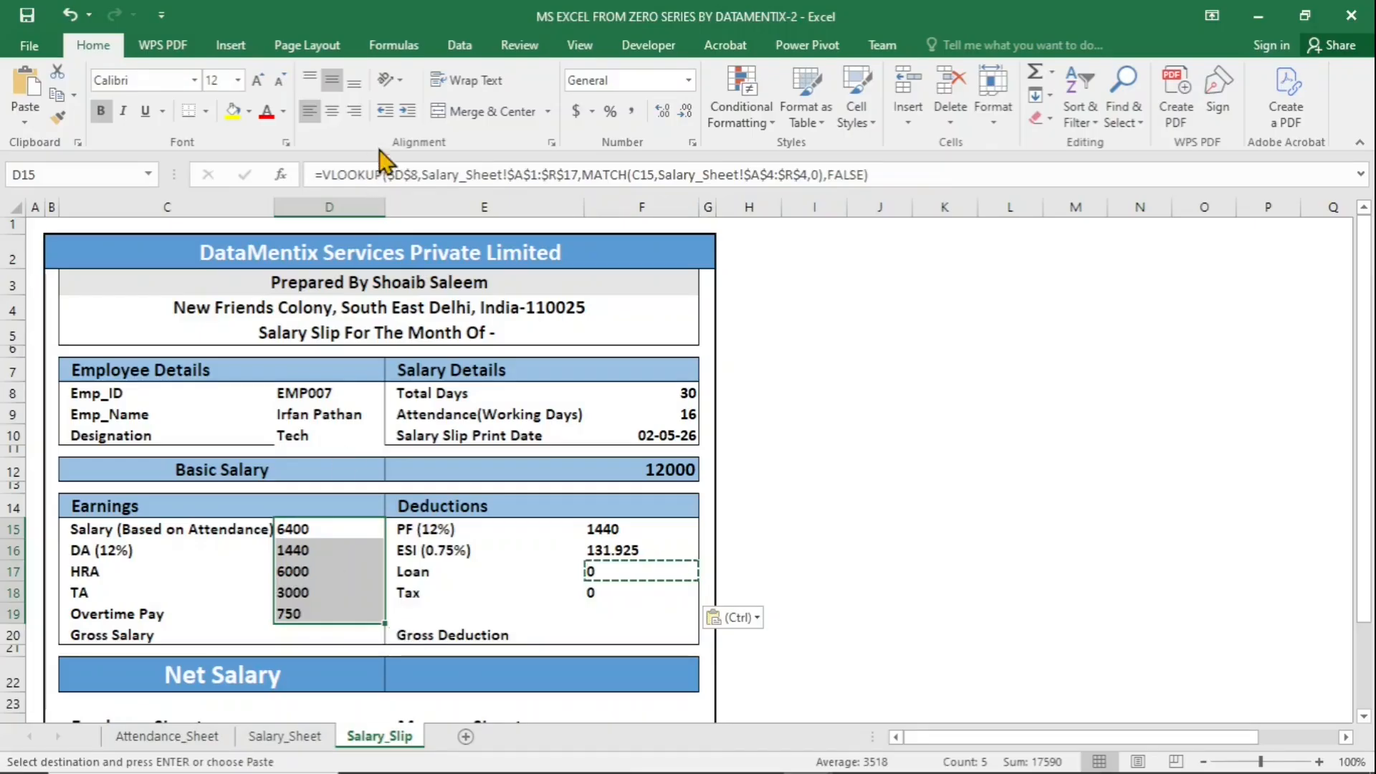
left_click(354, 111)
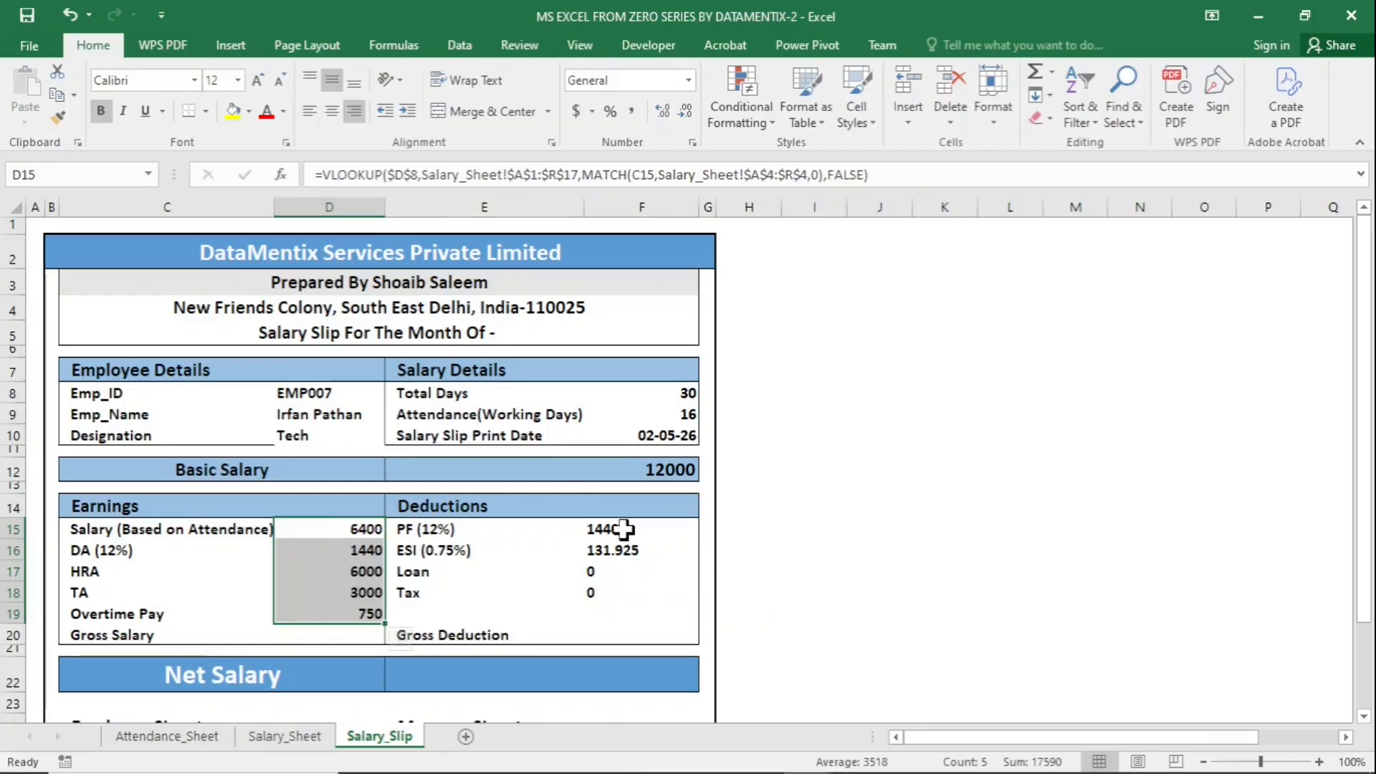
left_click_drag(624, 529, 628, 592)
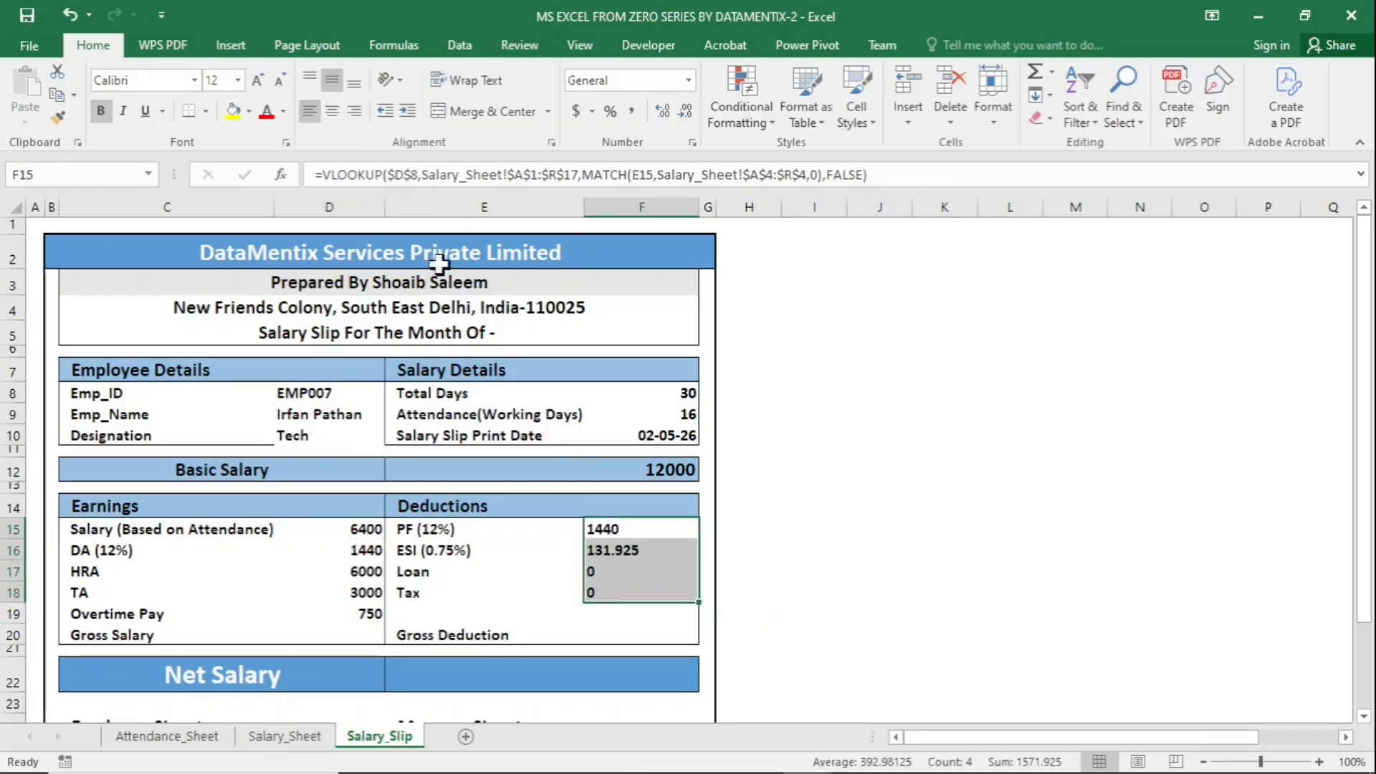
left_click(354, 112)
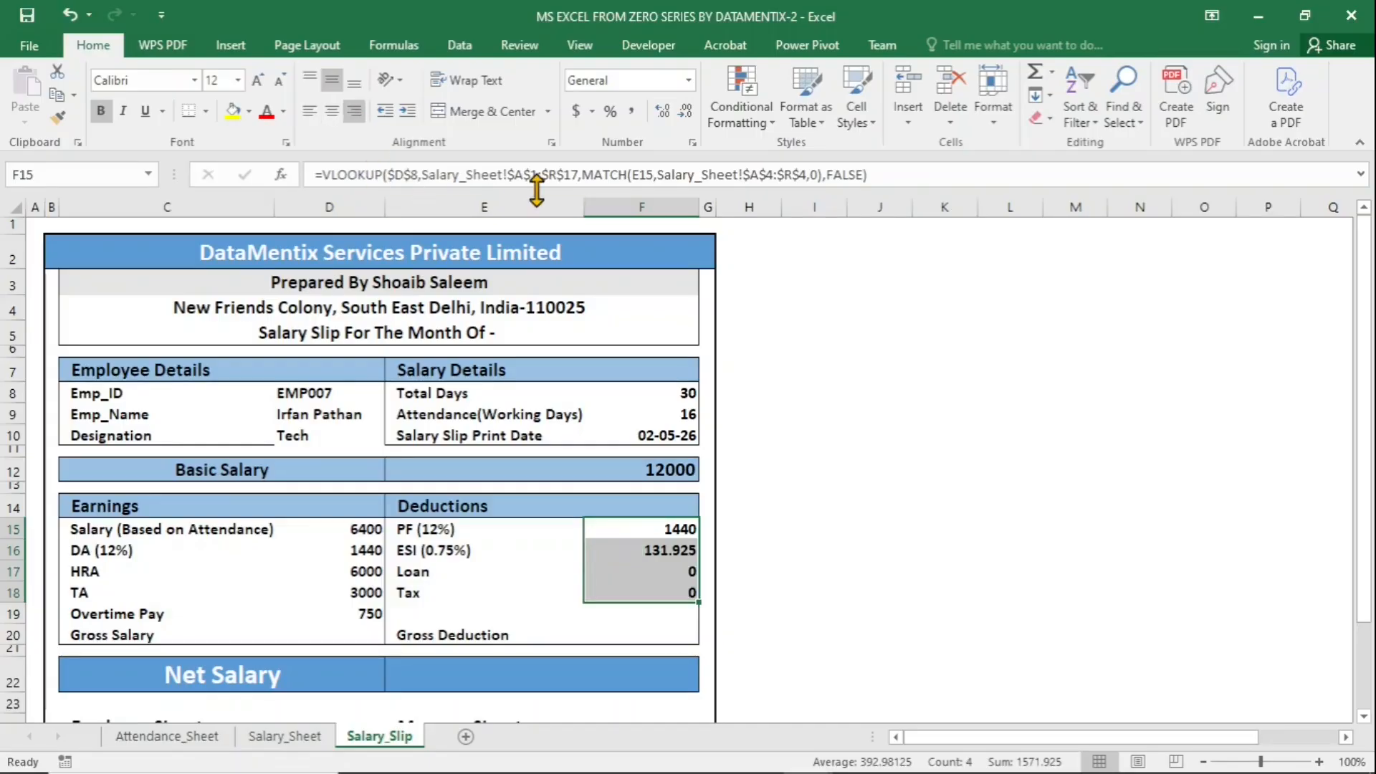
Step: Format the deduction amounts in F15:F18 to show no decimal places
left_click(688, 117)
left_click(688, 117)
left_click(688, 118)
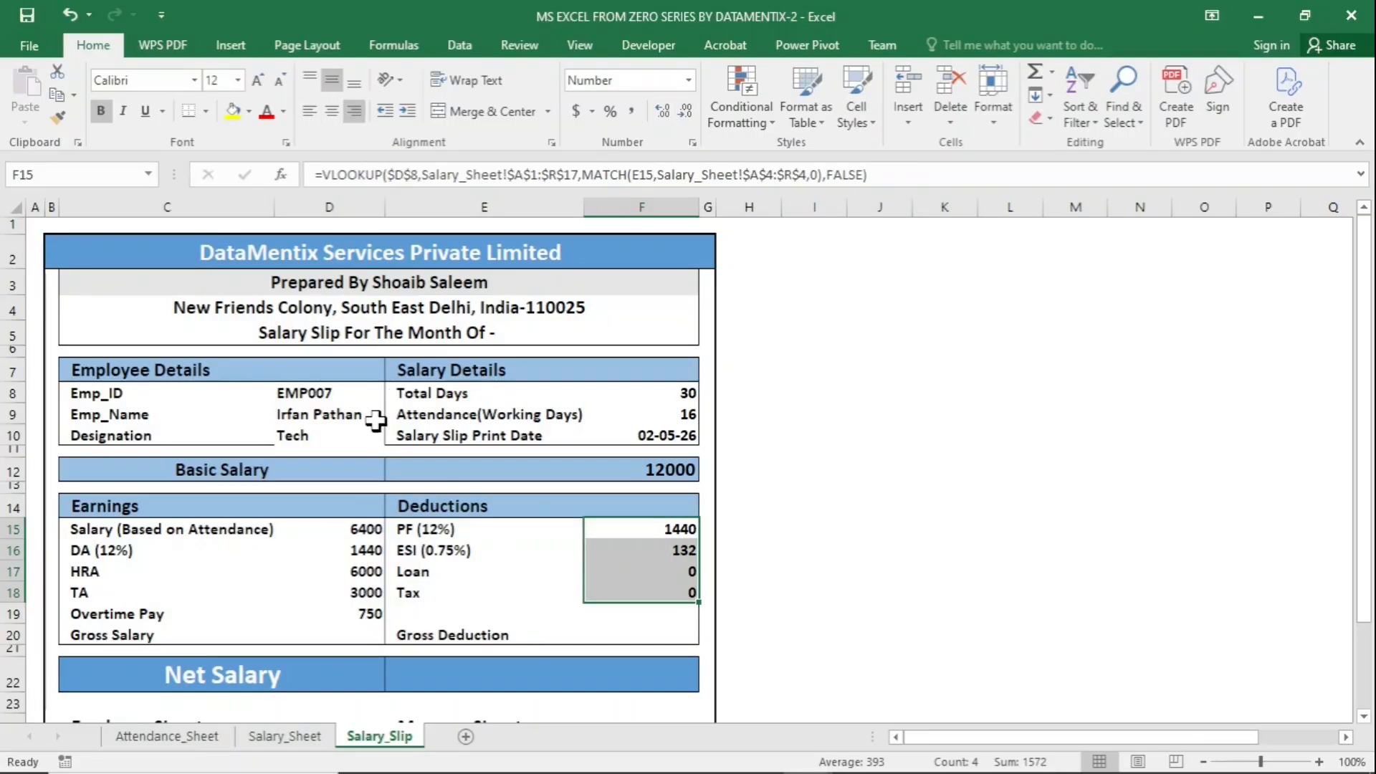
Step: Calculate Gross Salary in D20 with SUM over the earnings D15:D19
left_click(352, 634)
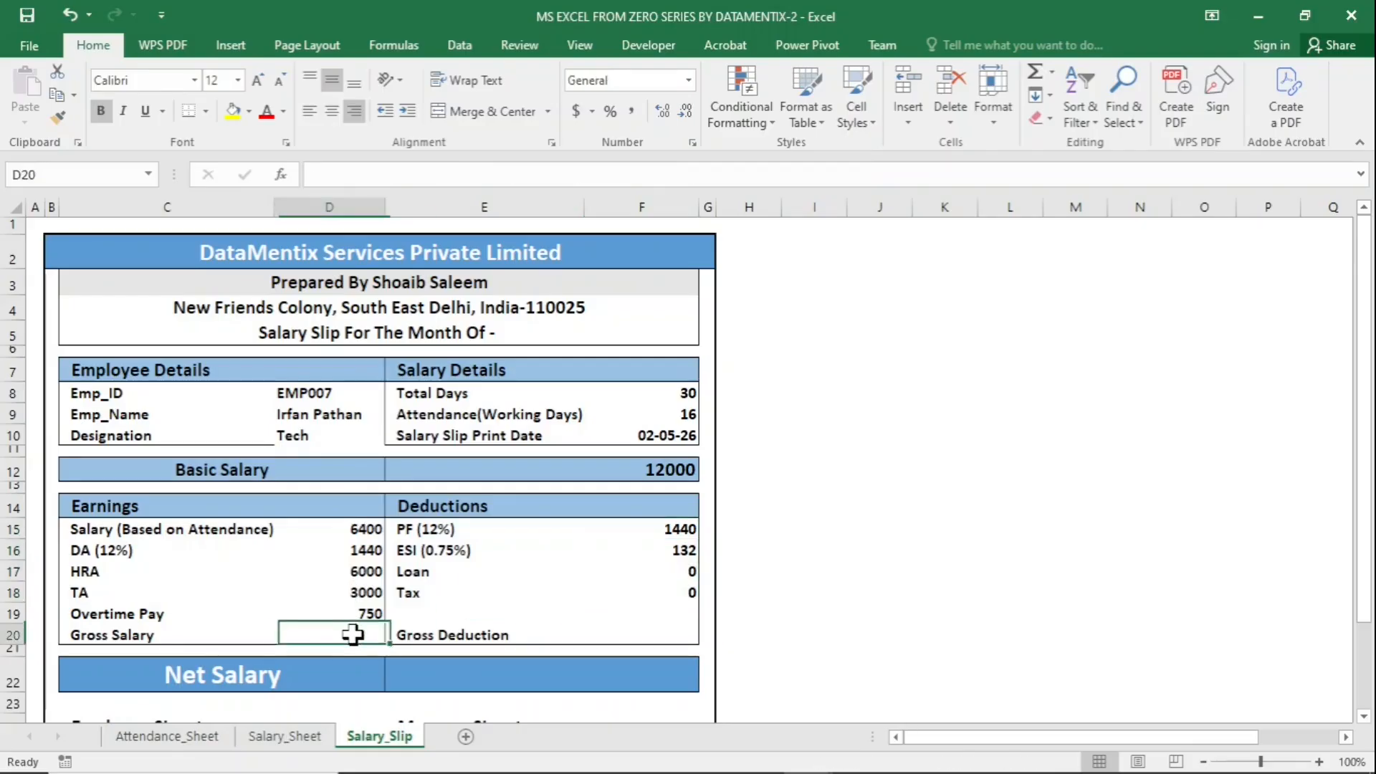
type("=")
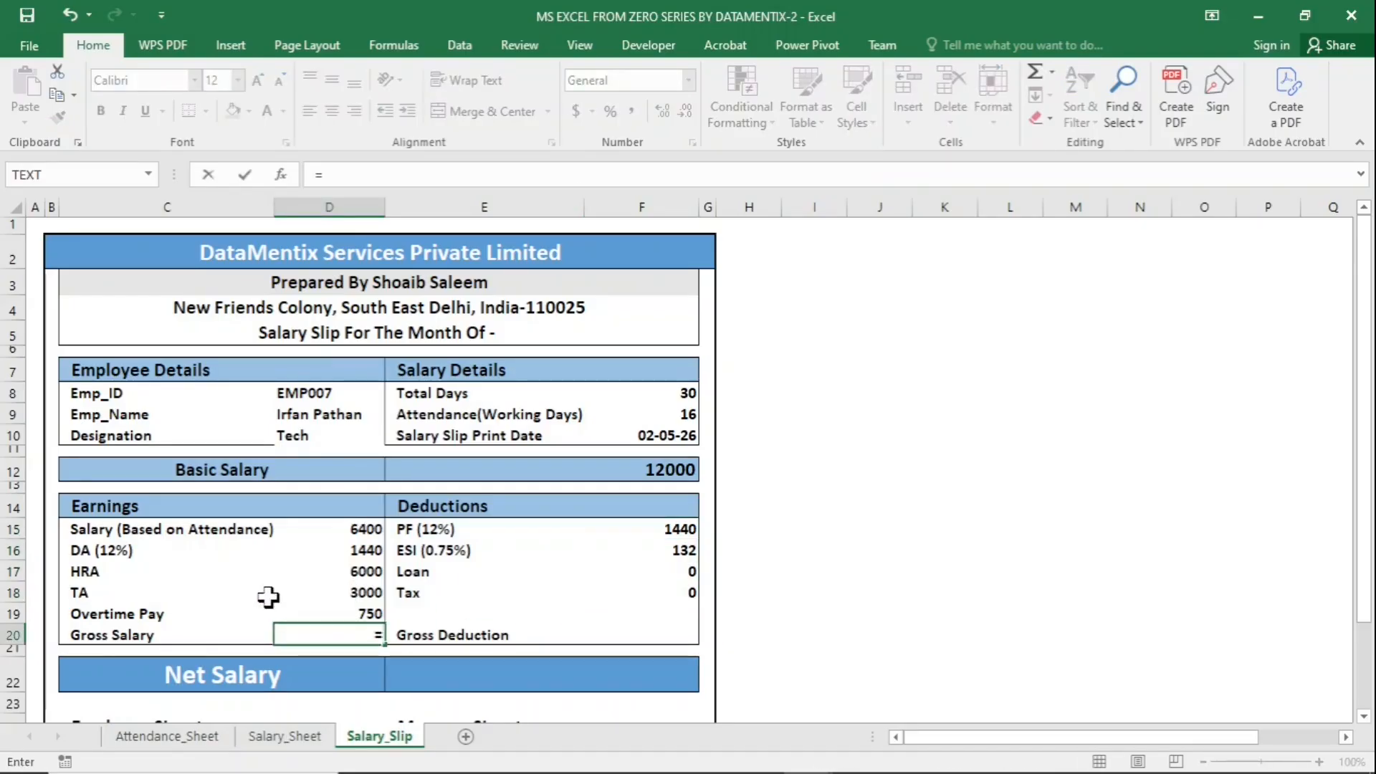
type("sum")
key("Tab")
left_click_drag(350, 530, 352, 608)
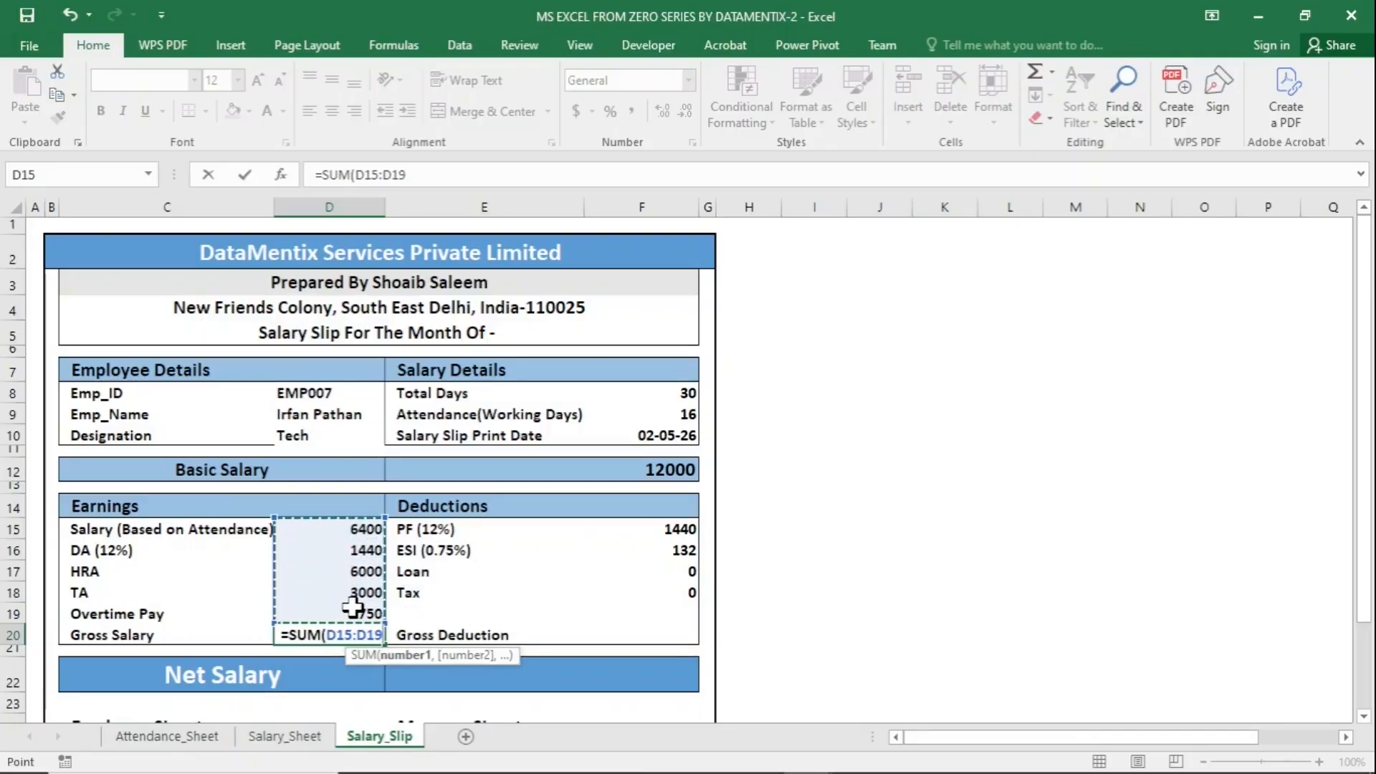
key("Return")
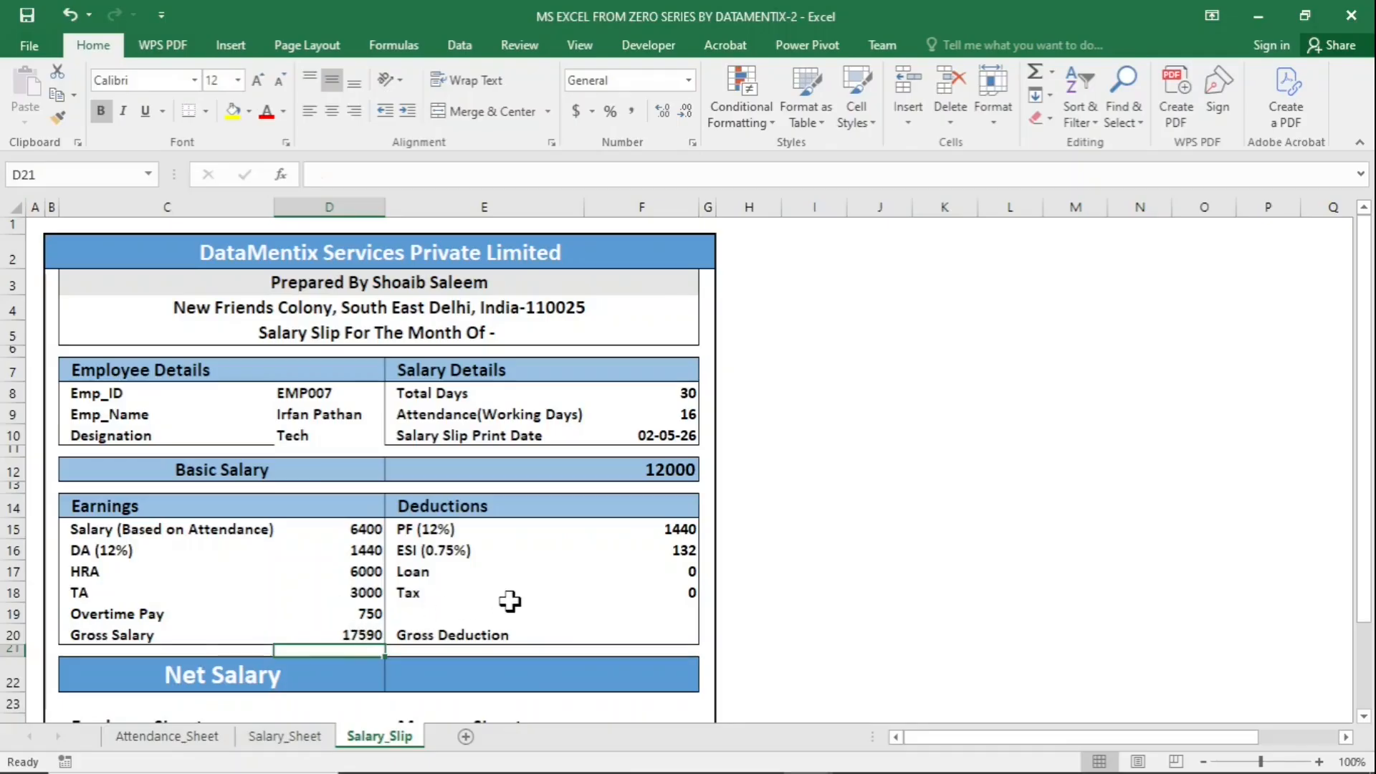
Step: Calculate Gross Deduction in F20 with SUM over the deductions F15:F18
left_click(609, 633)
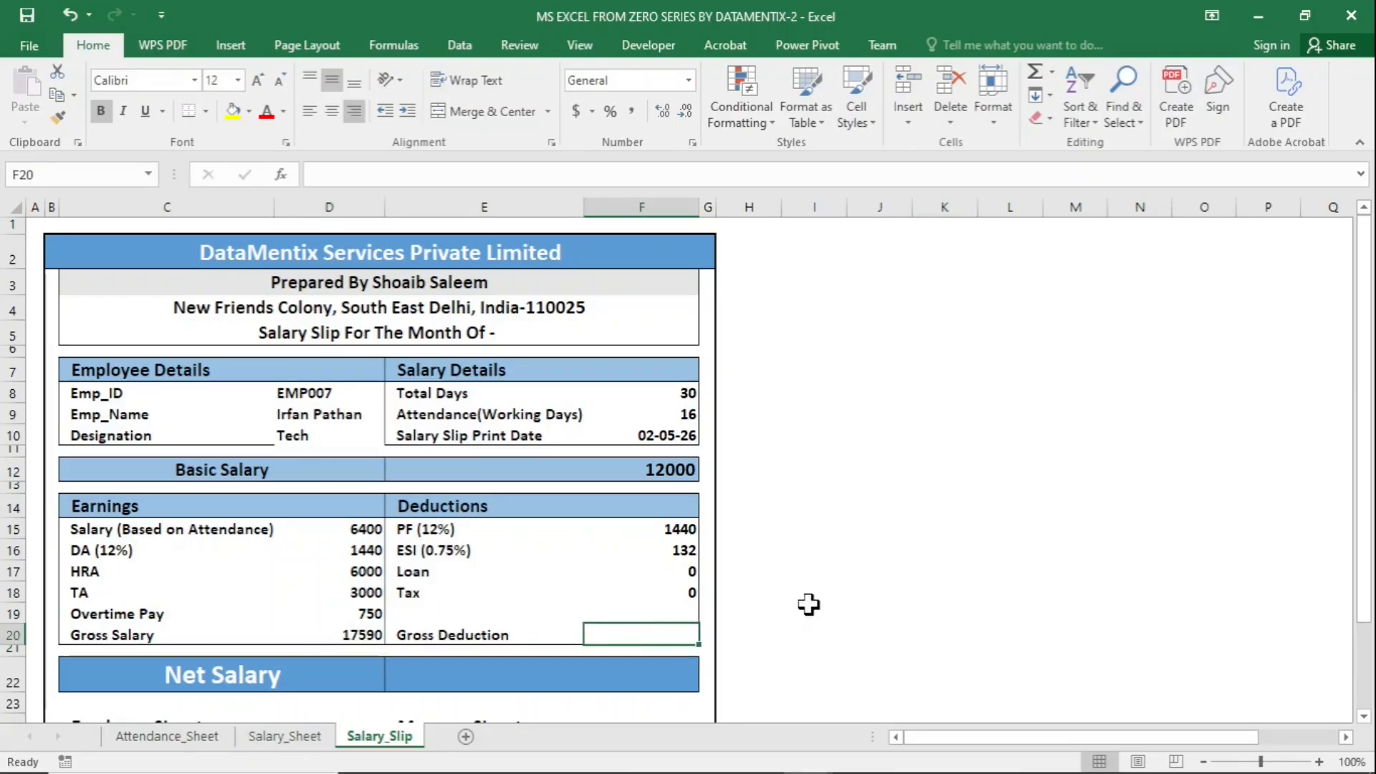
type("=SUM(")
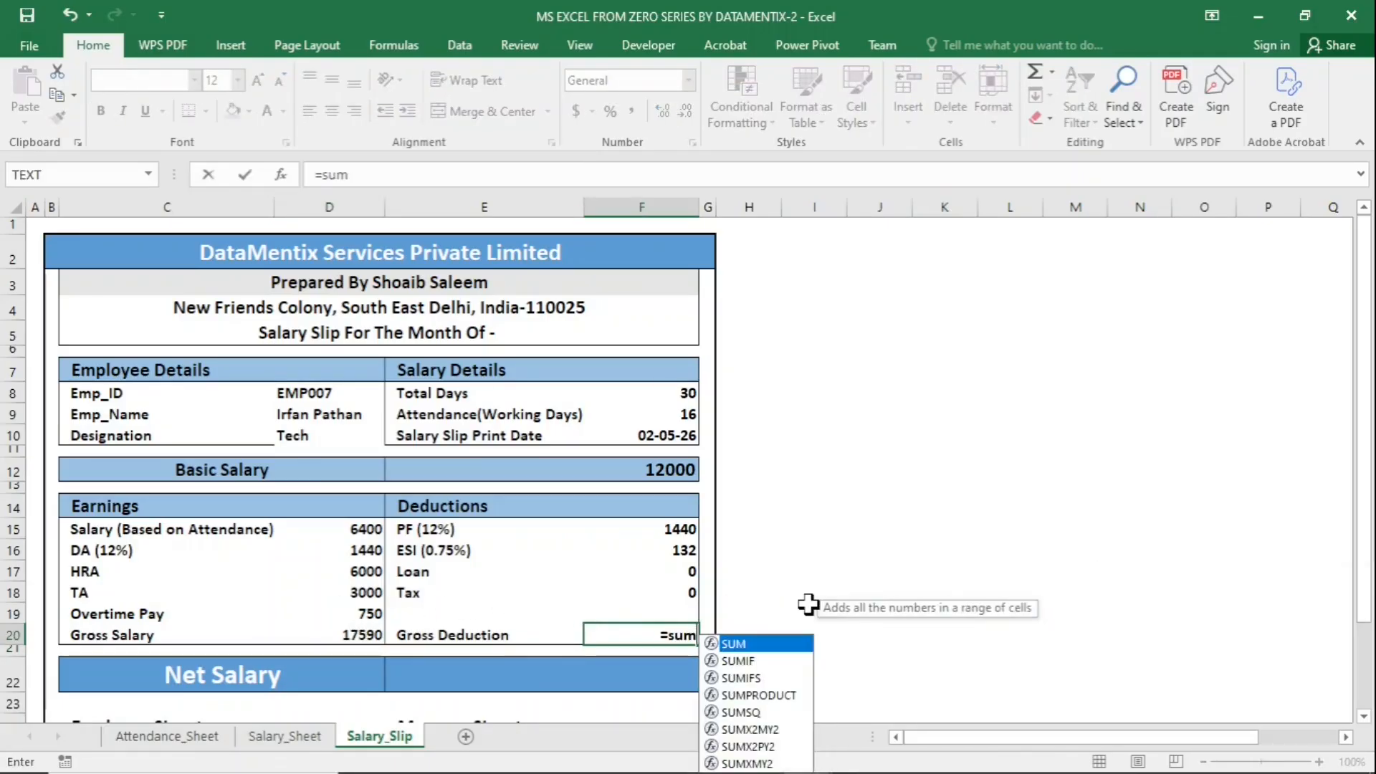
left_click_drag(676, 531, 666, 599)
key("Return")
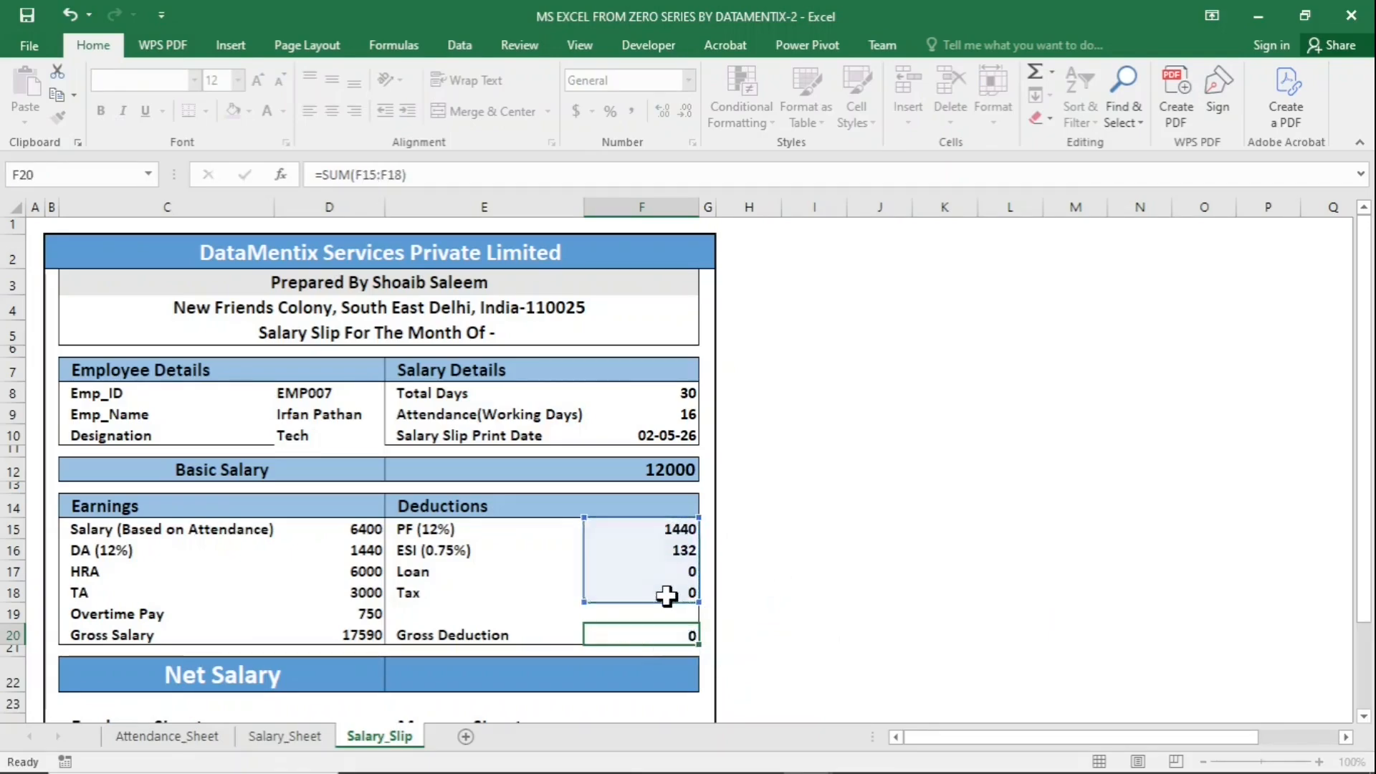
Step: Calculate Net Salary in E22 as Gross Salary D20 minus Gross Deduction F20
left_click(634, 666)
type("=")
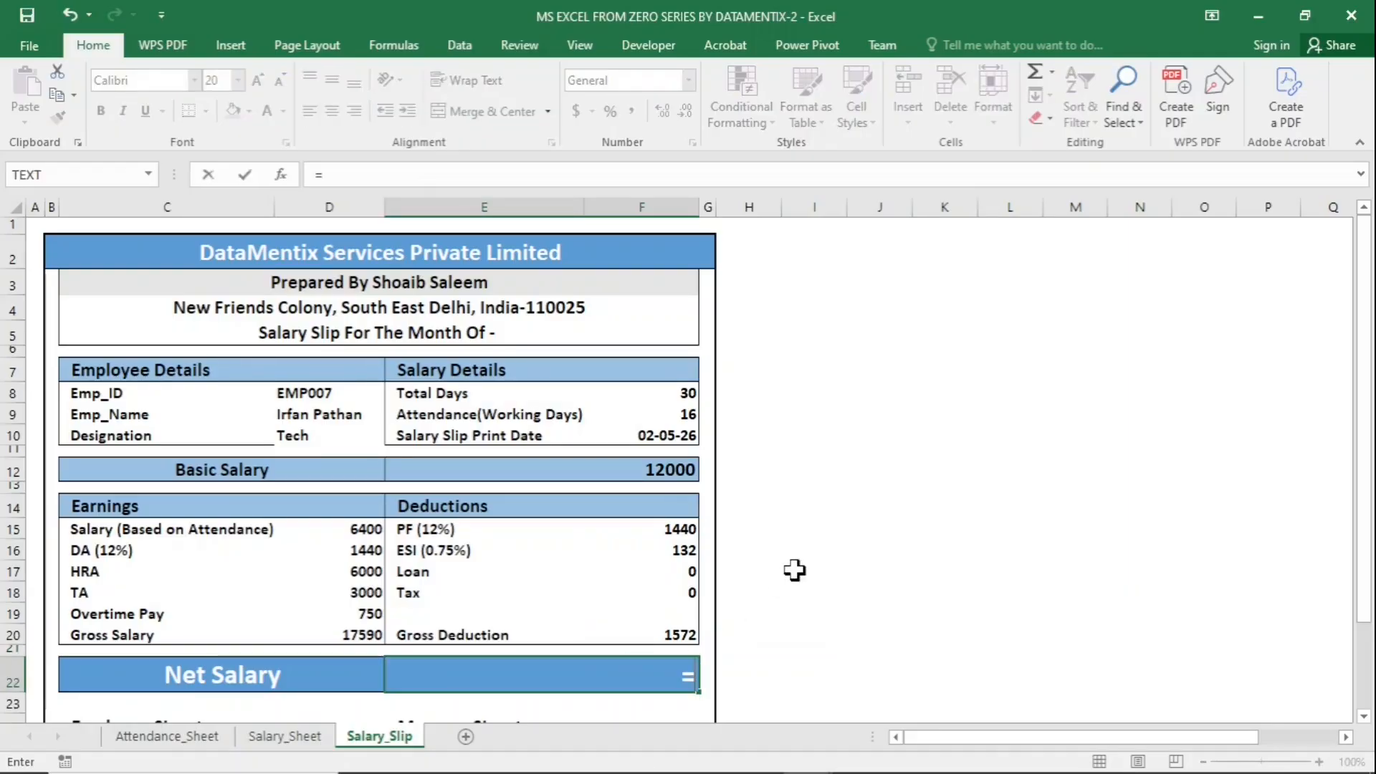
left_click(363, 630)
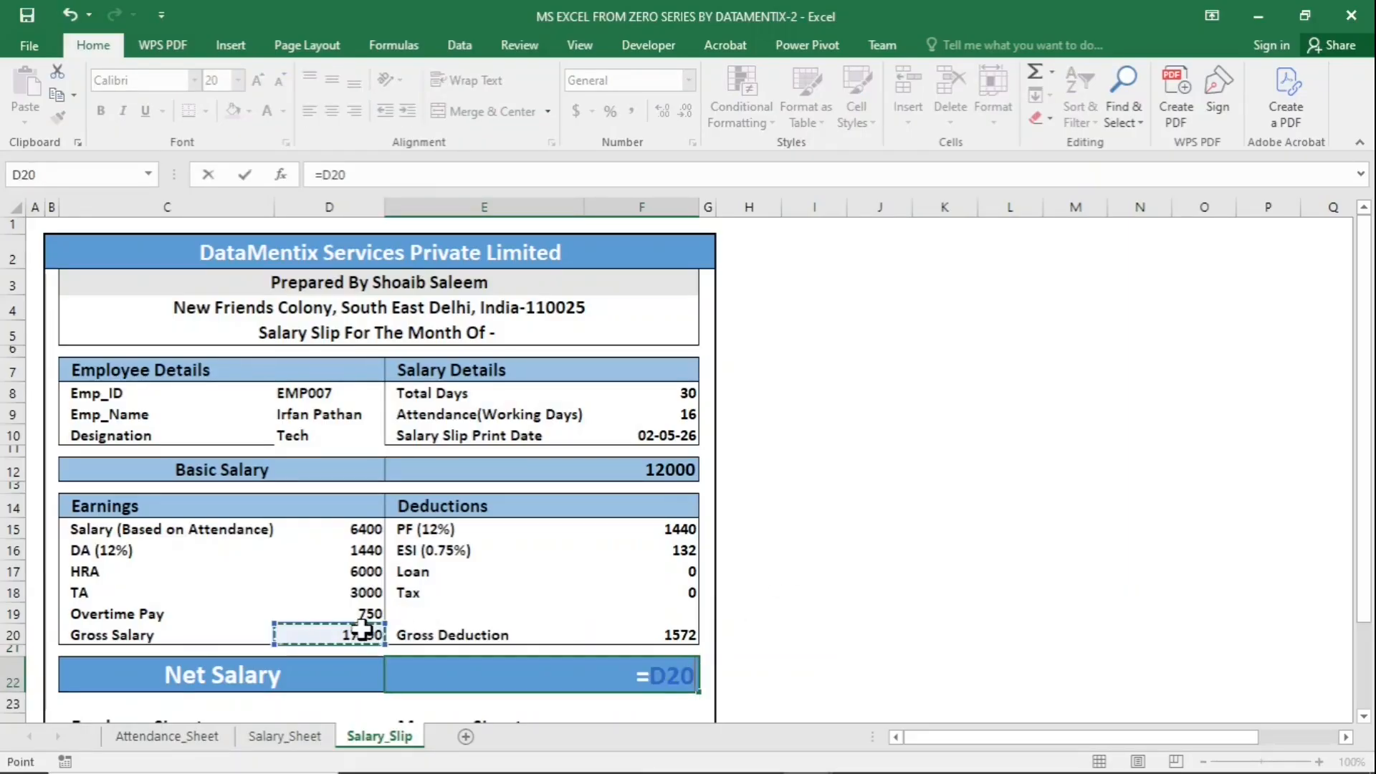
type("-")
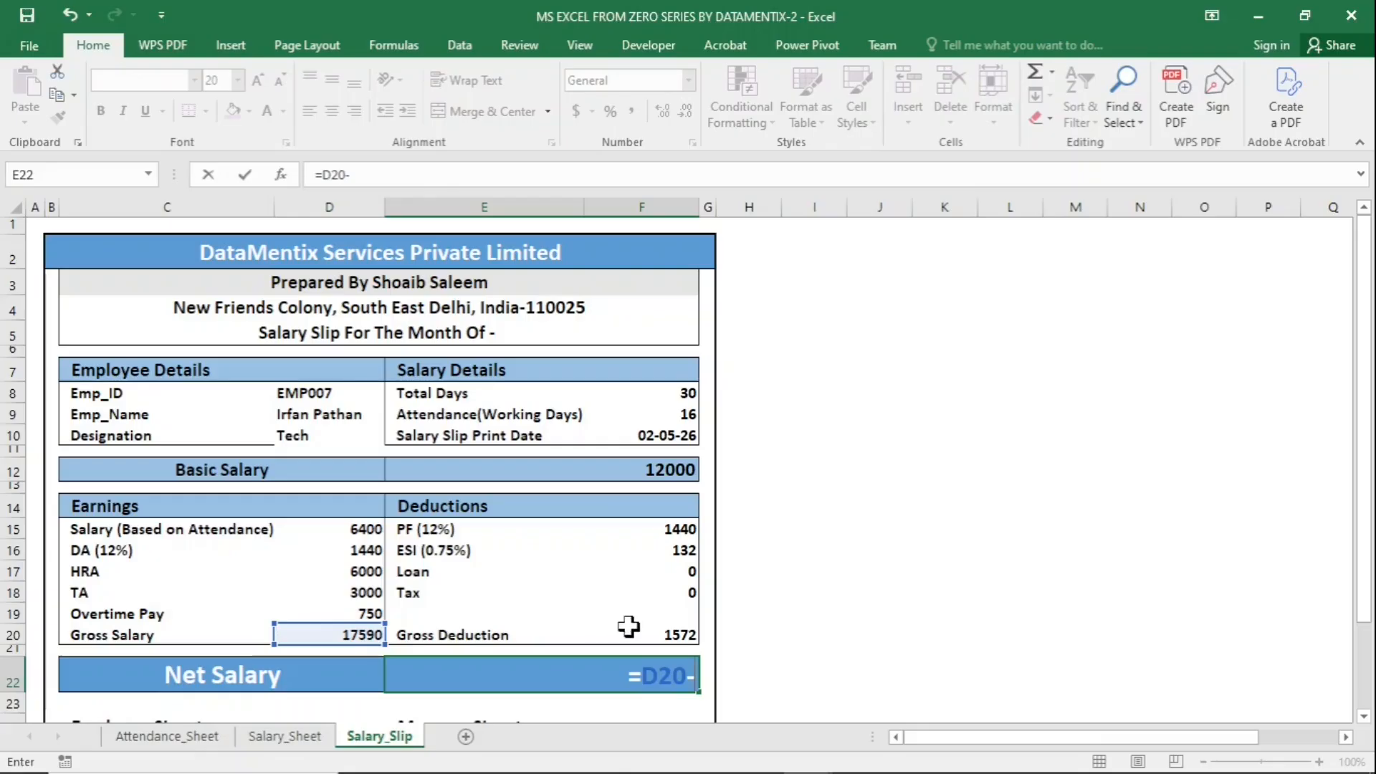
left_click(657, 634)
key("Return")
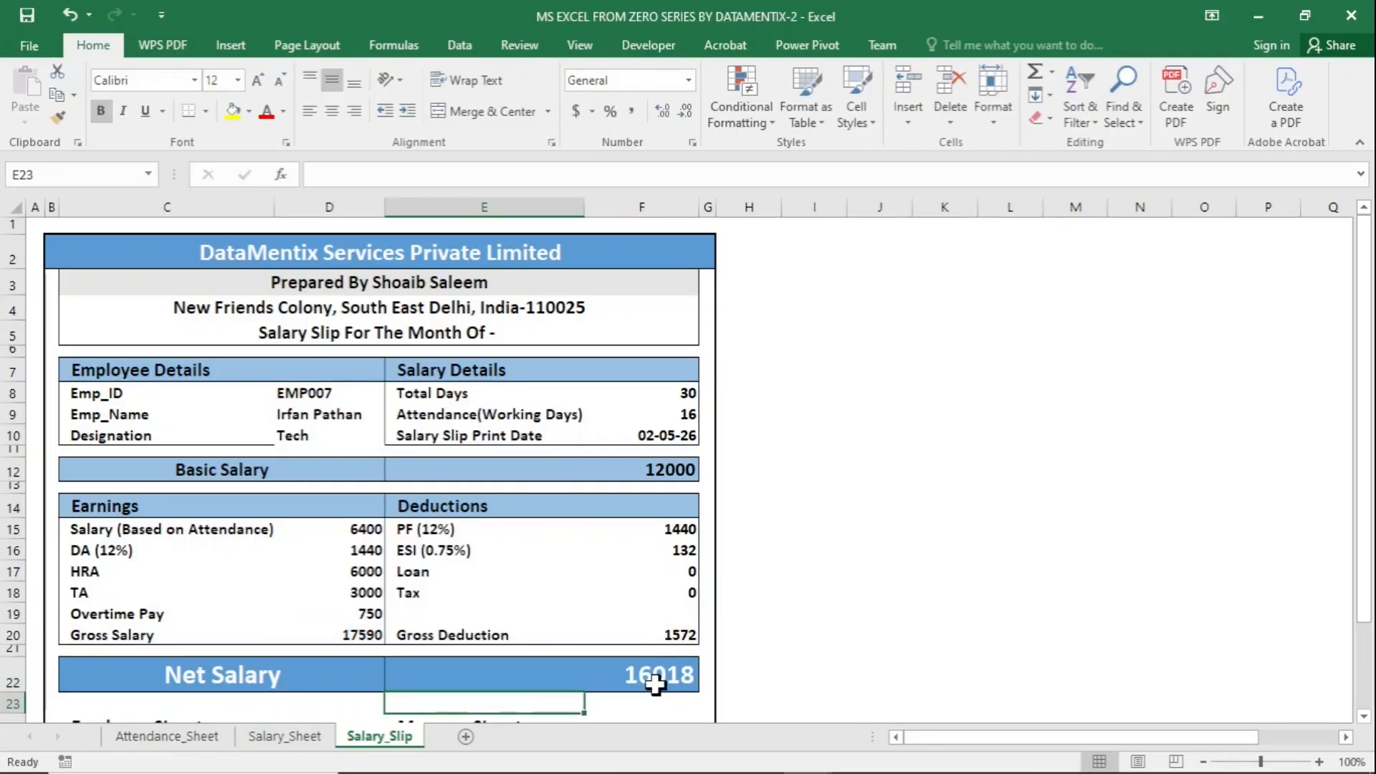
Step: Apply outside borders around the employee and salary details block C7:F10
scroll(656, 683, "down", 3)
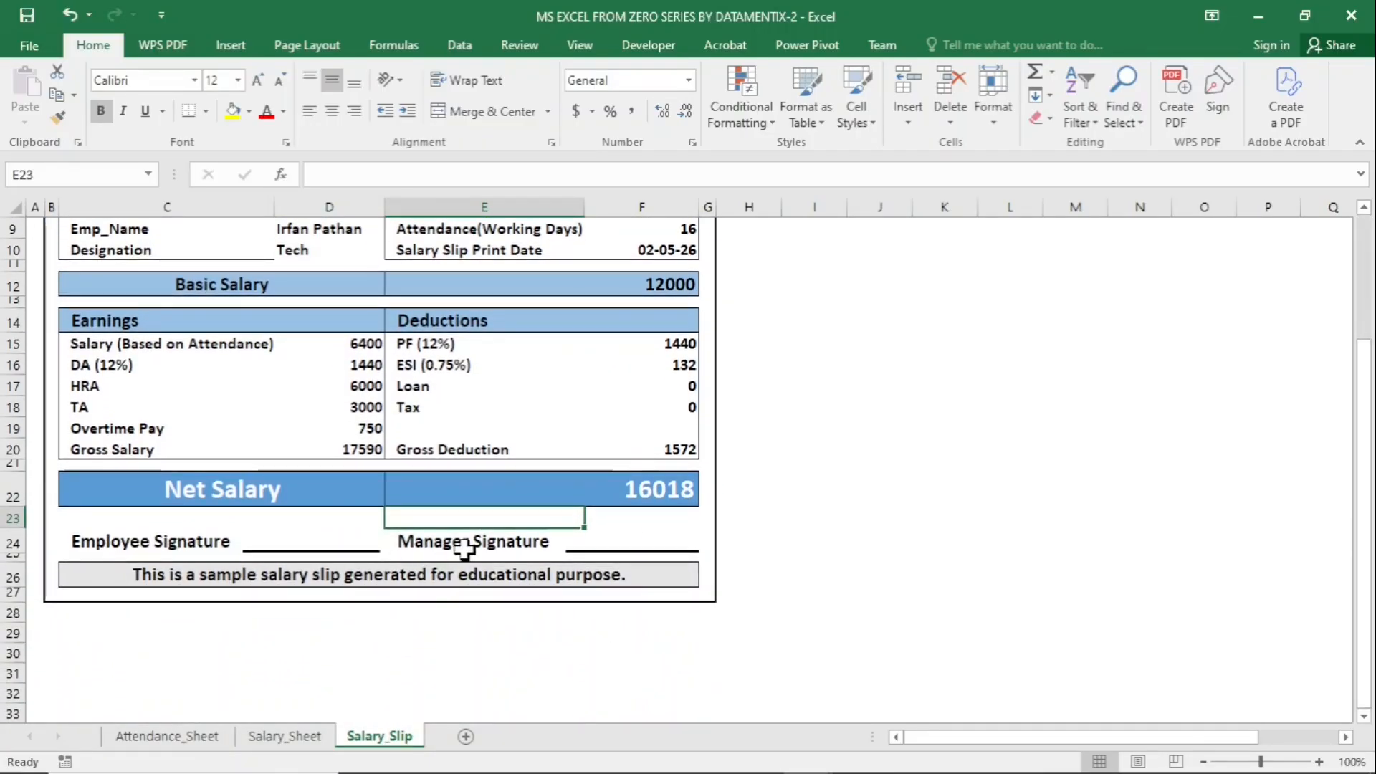
scroll(532, 558, "up", 3)
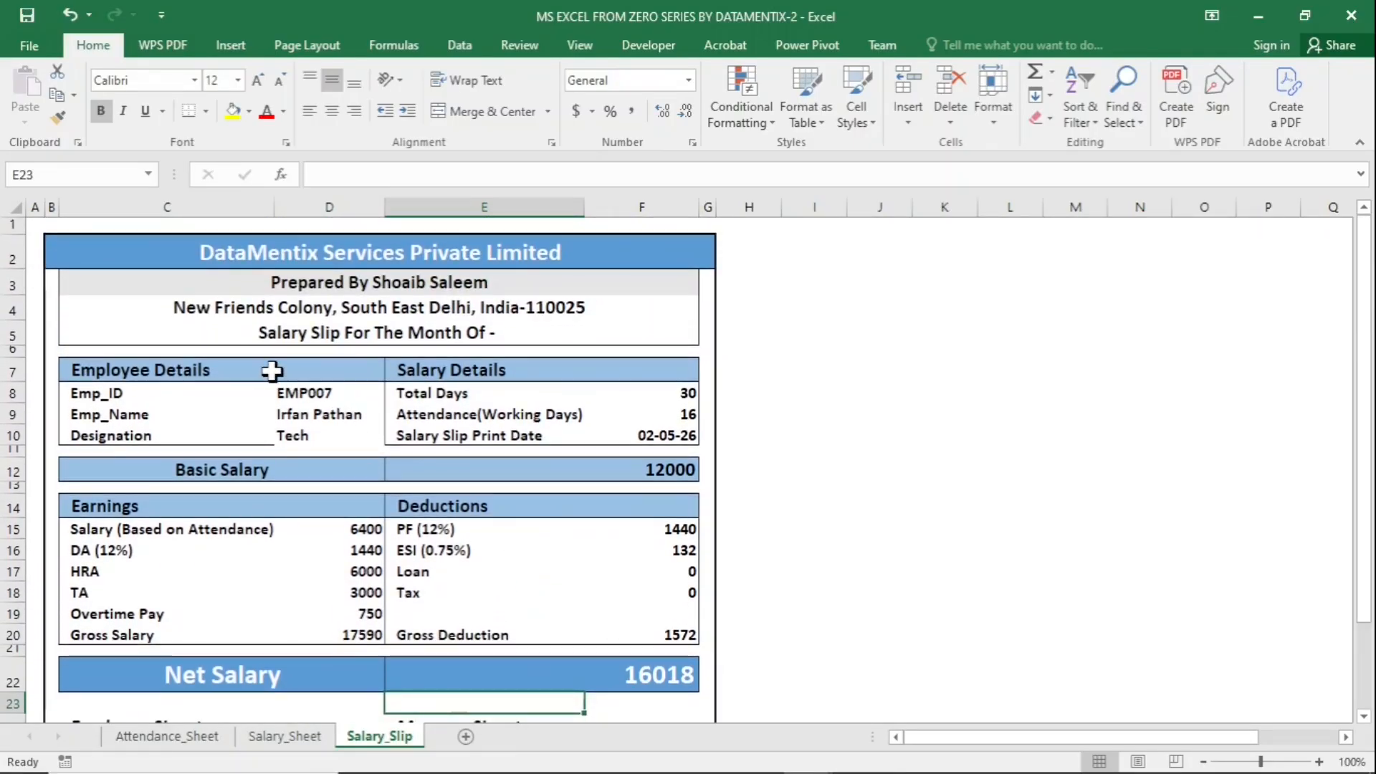
left_click_drag(295, 369, 466, 431)
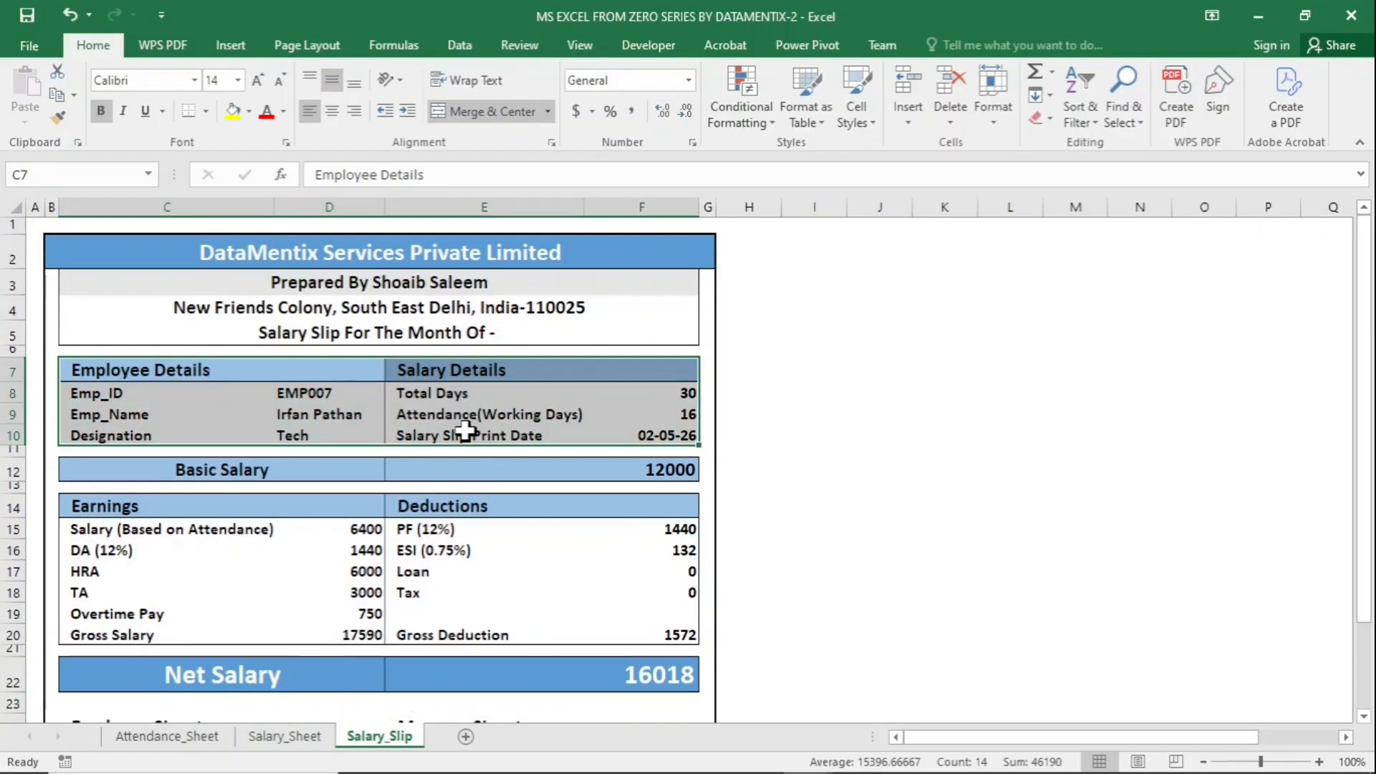
left_click(205, 110)
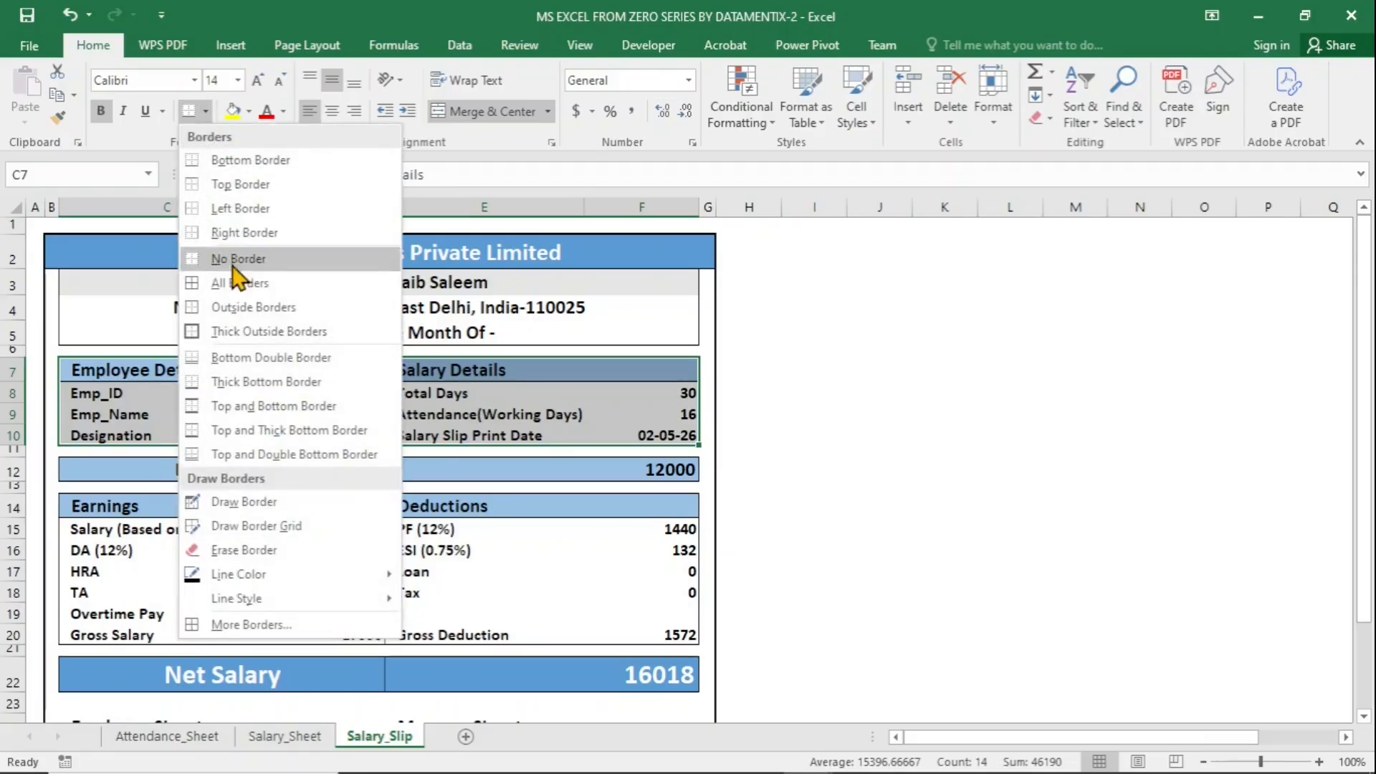
left_click(239, 307)
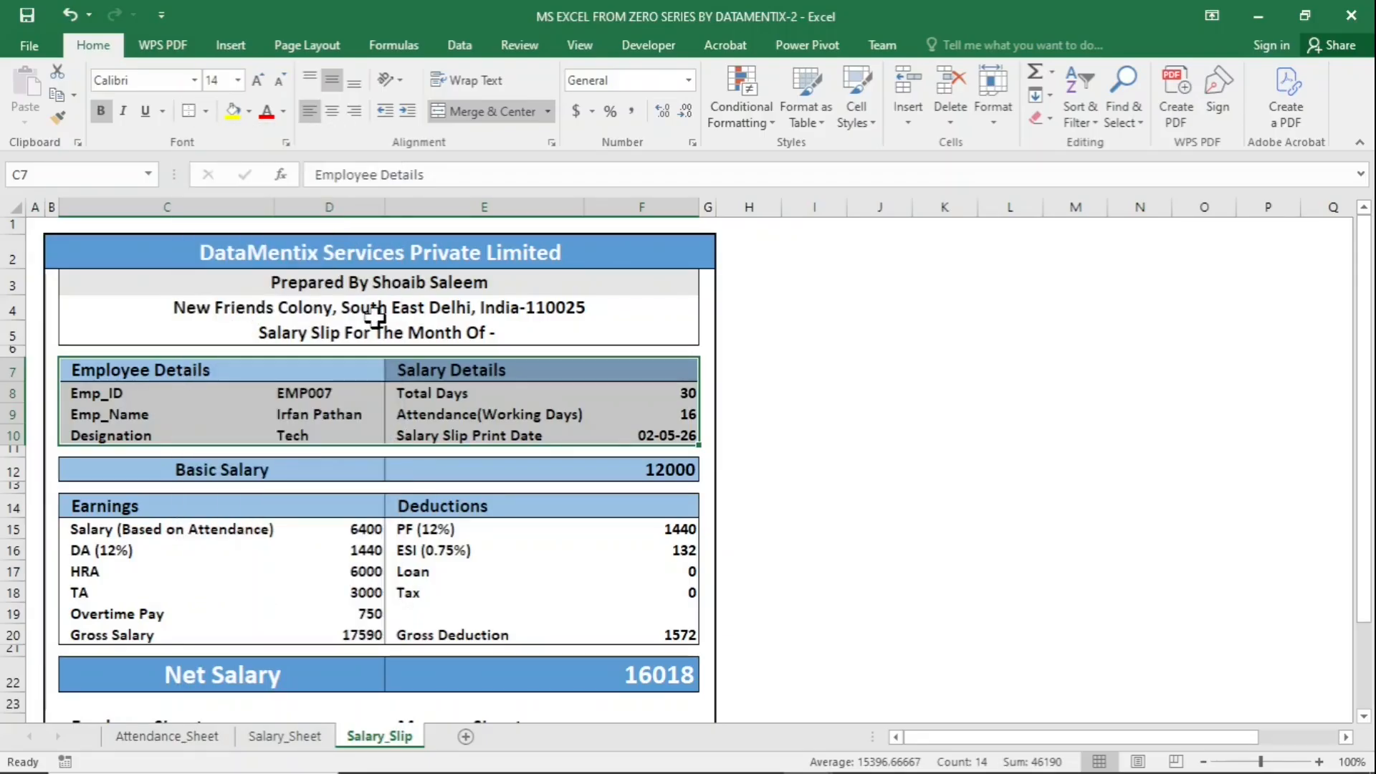
Step: Turn the C5 heading into a formula joining "Salary Slip For The Month Of - " with the month Attendance_Sheet!C4, a space and the year Attendance_Sheet!D4
left_click(421, 333)
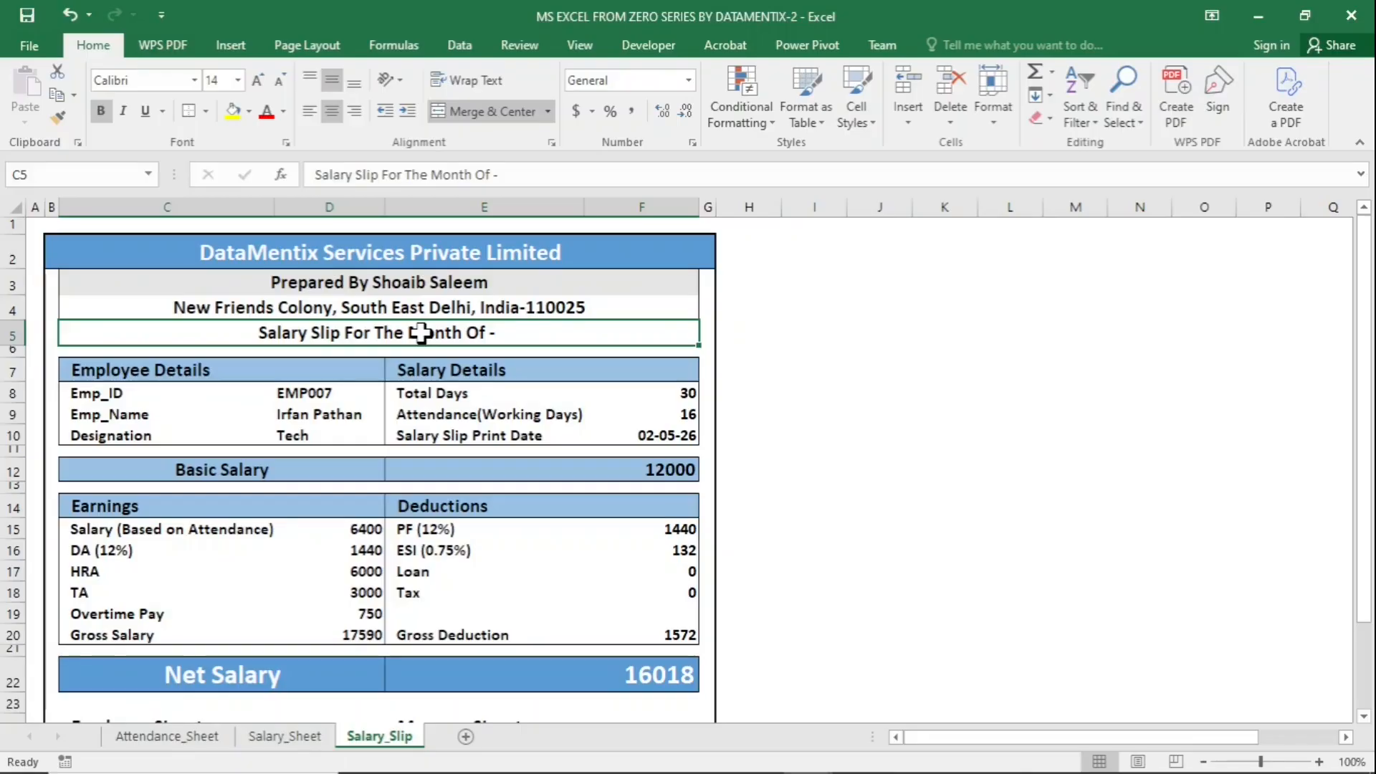
double_click(421, 333)
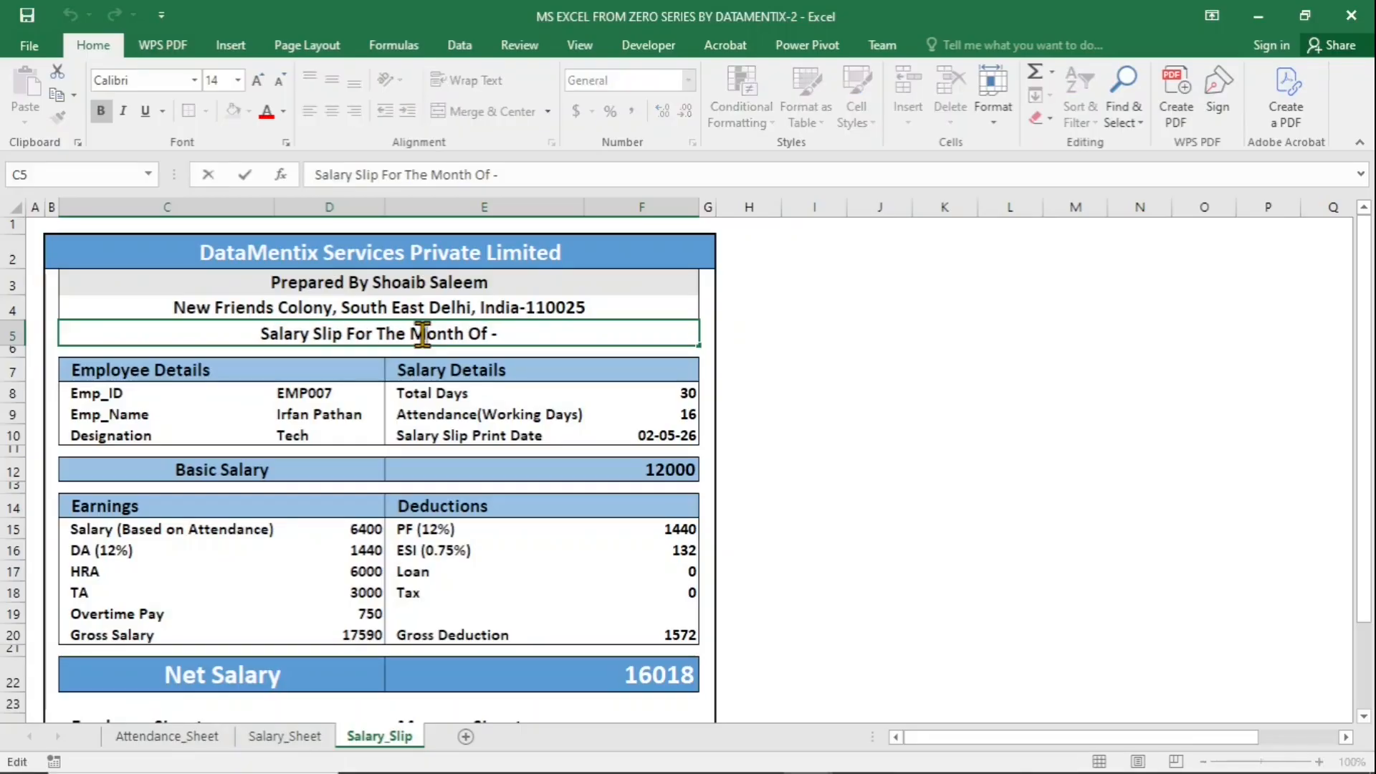
left_click(260, 334)
type("=")
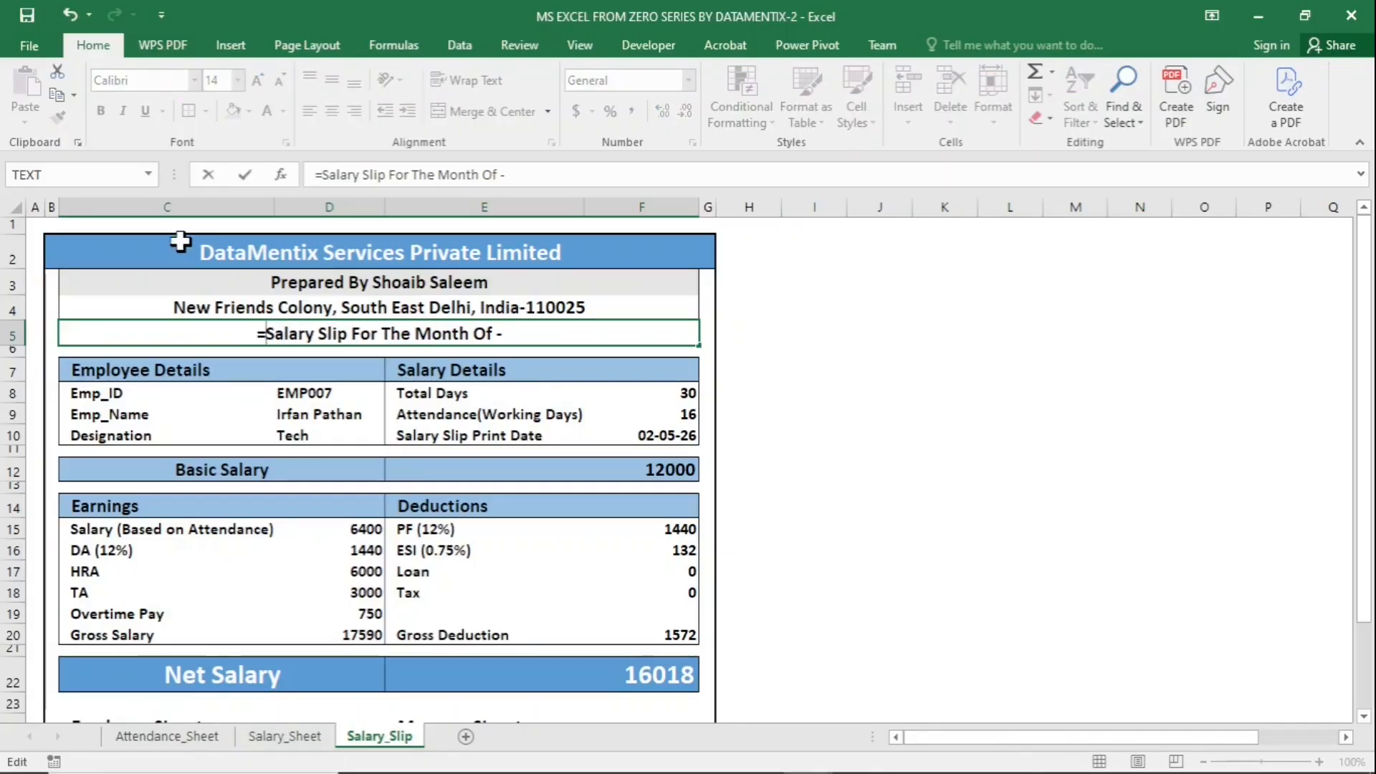
type("\"")
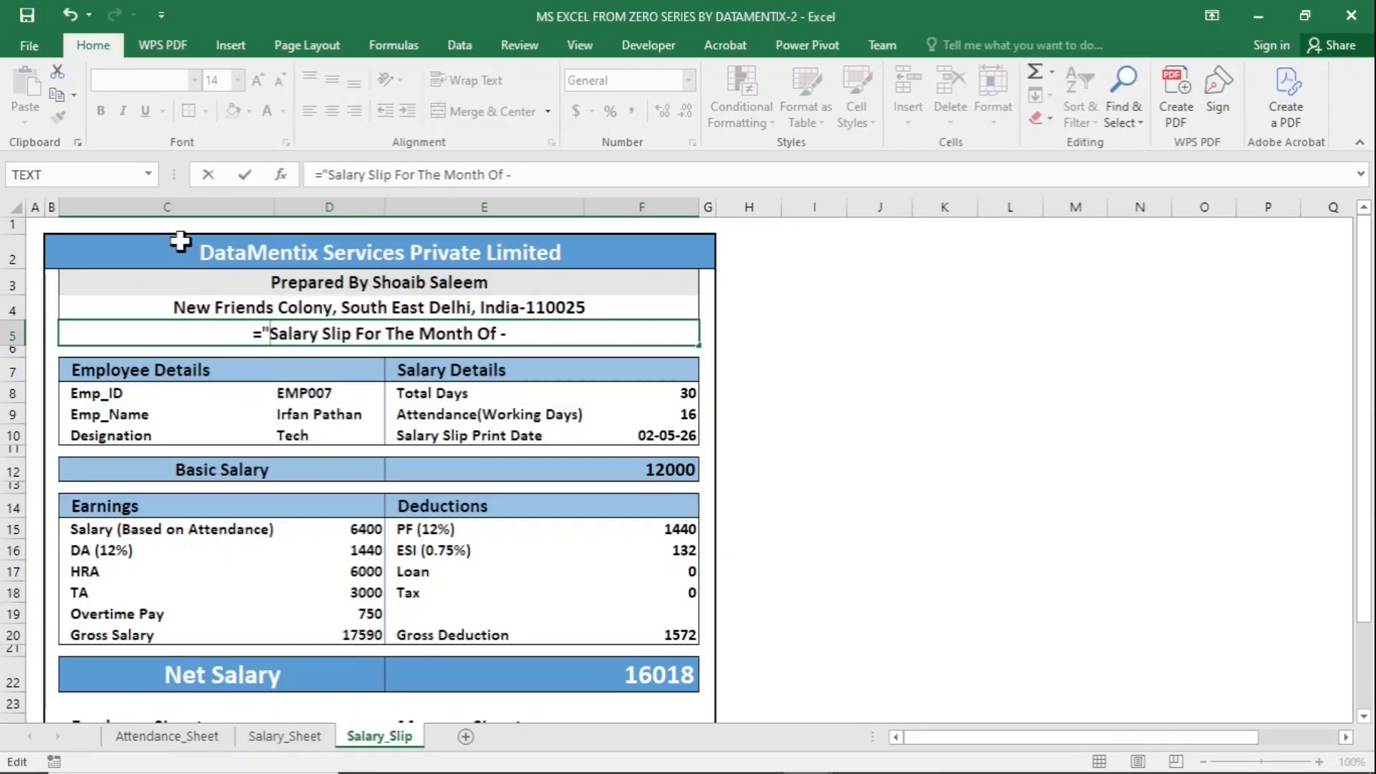
left_click(521, 332)
type("\"")
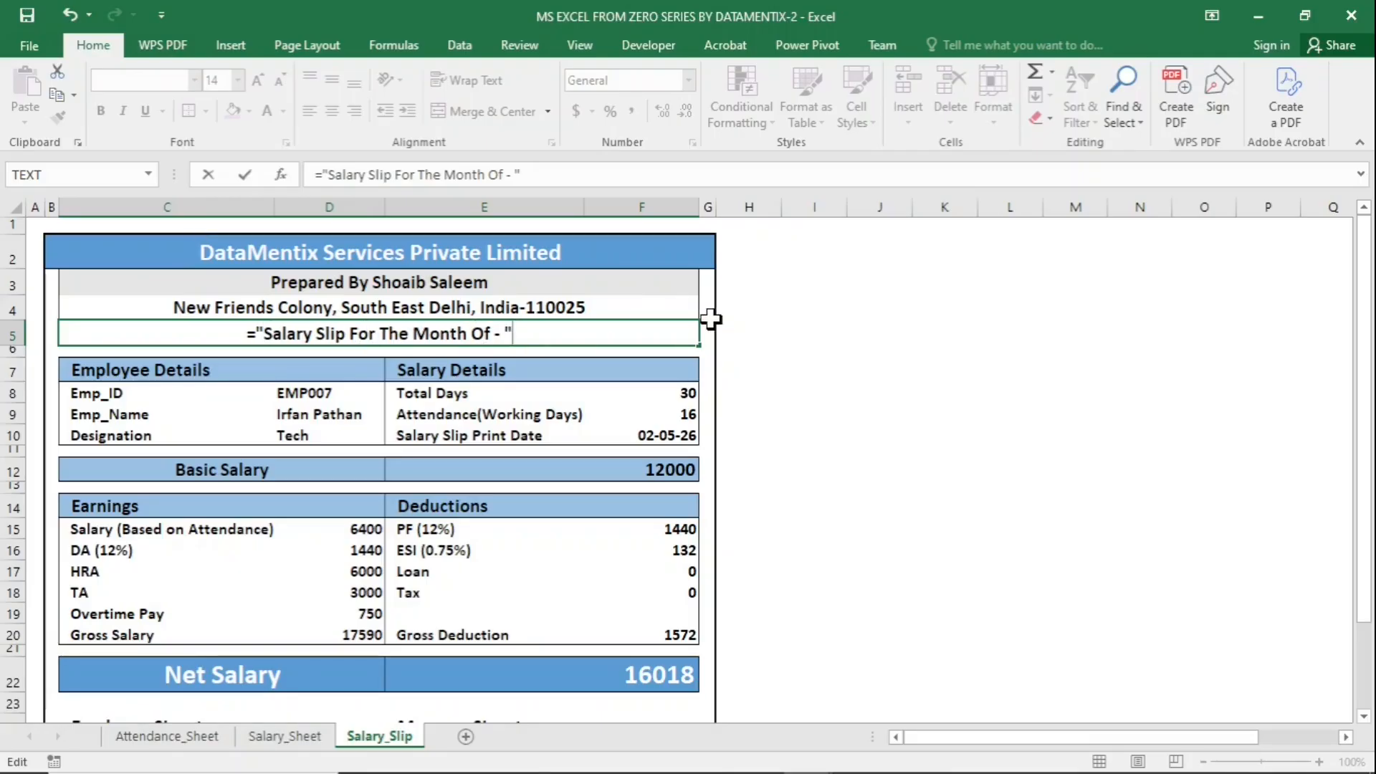
type("&")
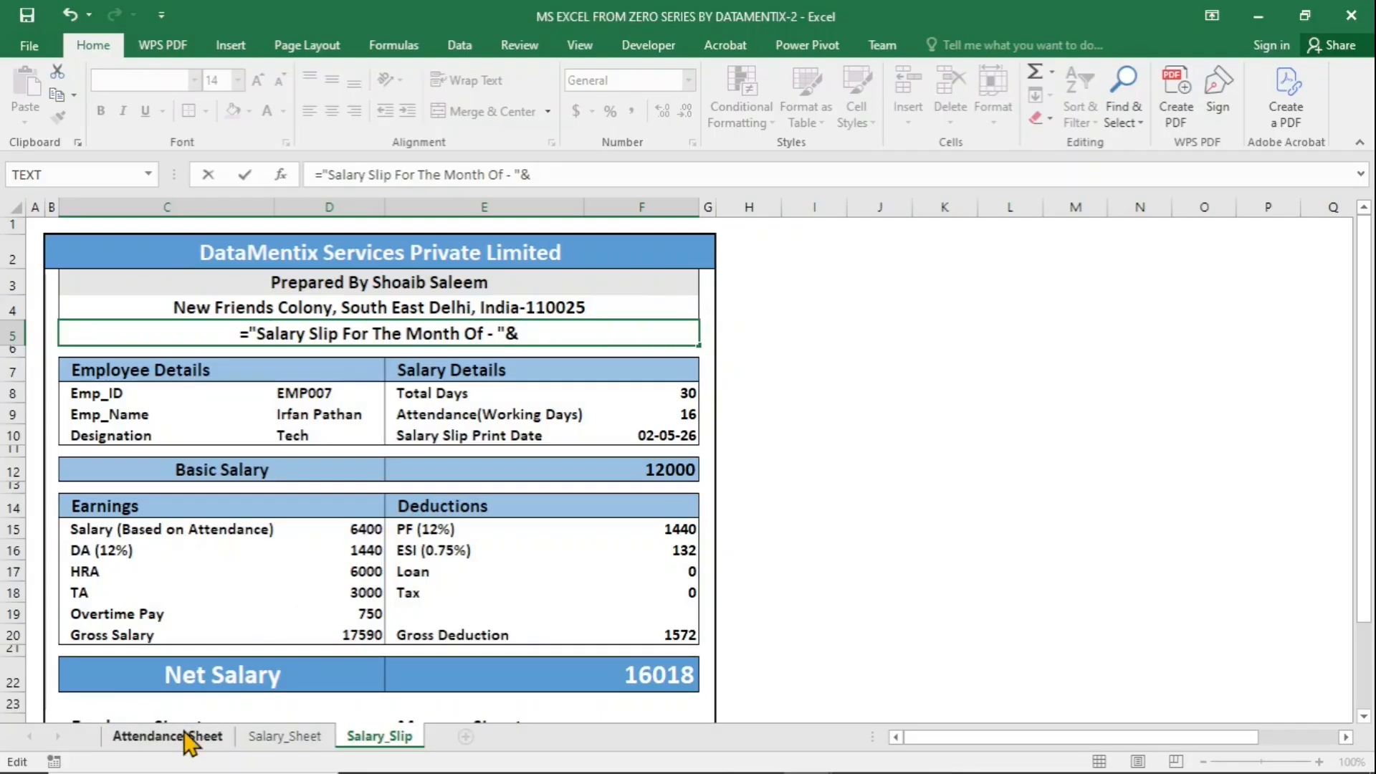
left_click(190, 738)
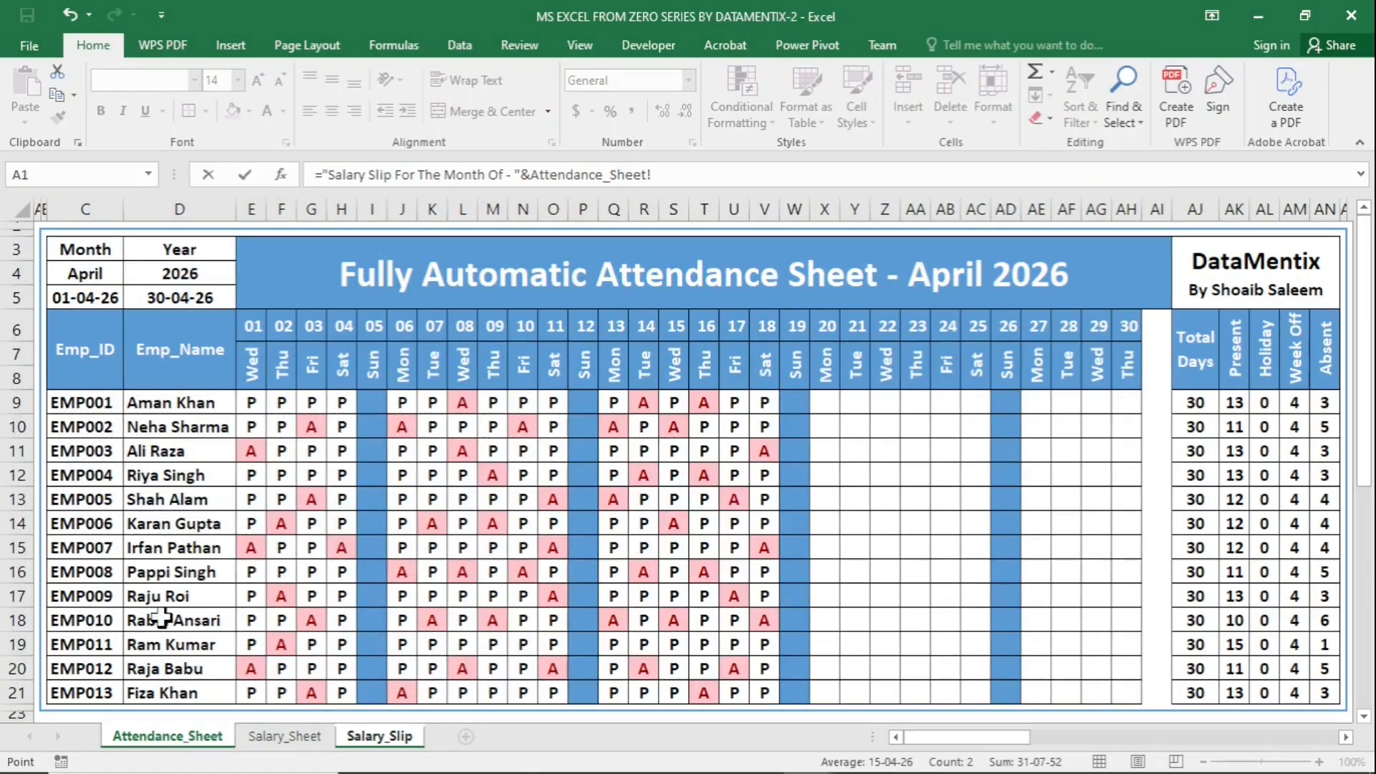
left_click(85, 275)
type("&\" \"&")
left_click(138, 275)
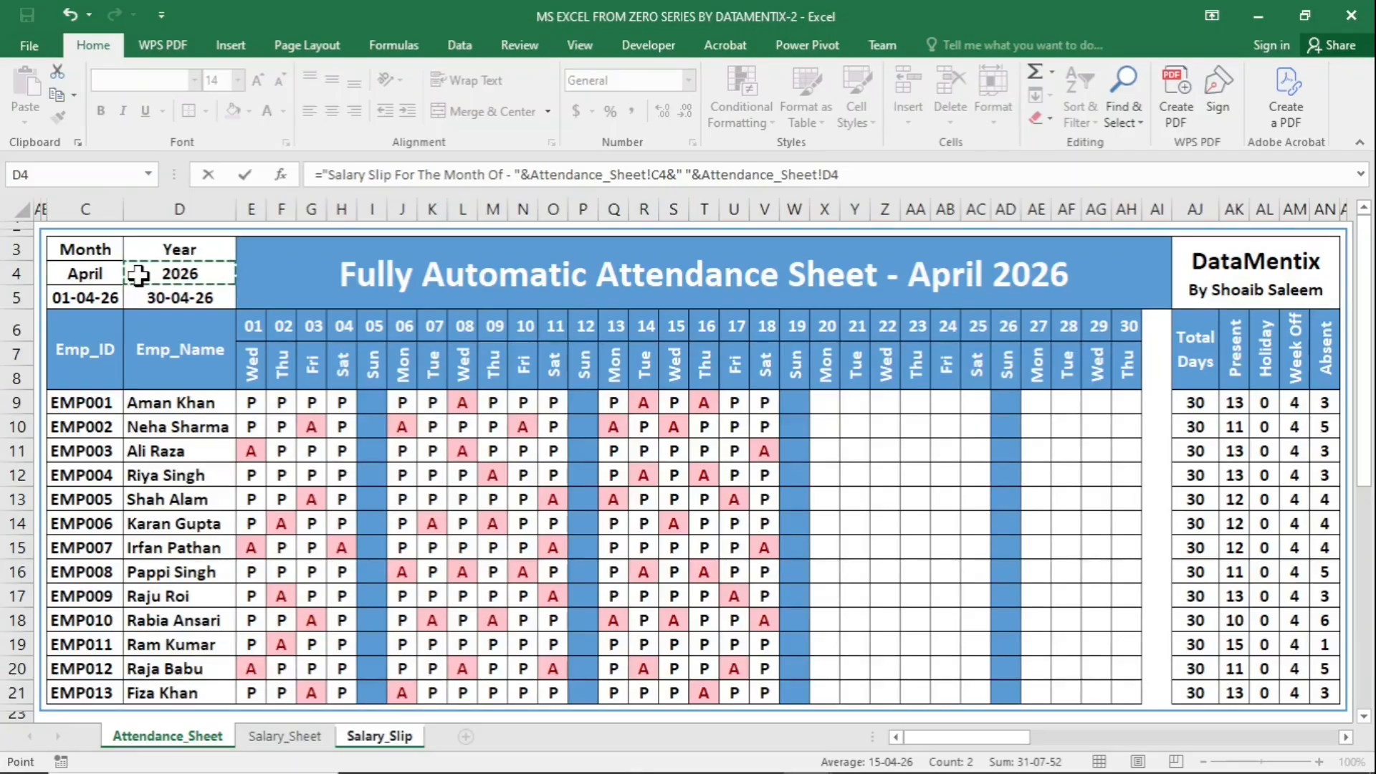
key("Return")
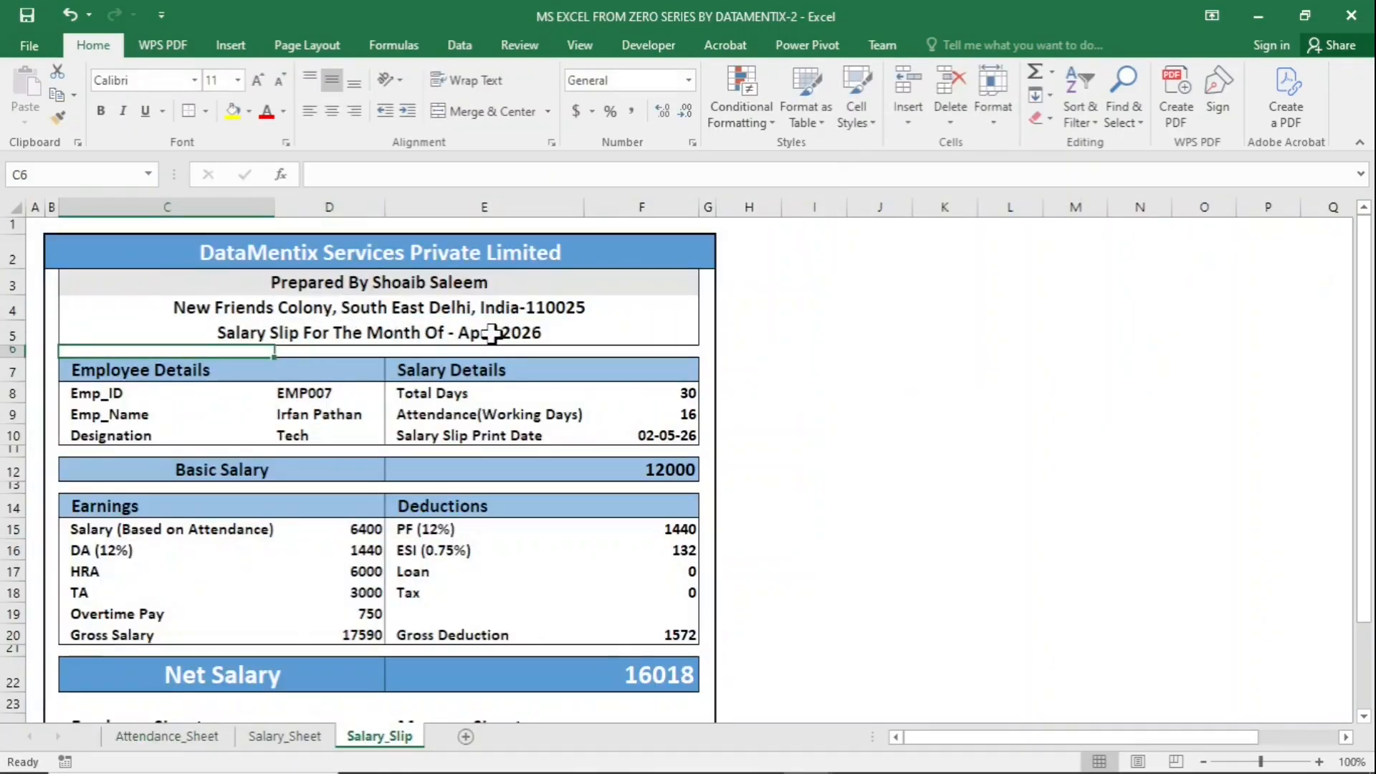
left_click(573, 334)
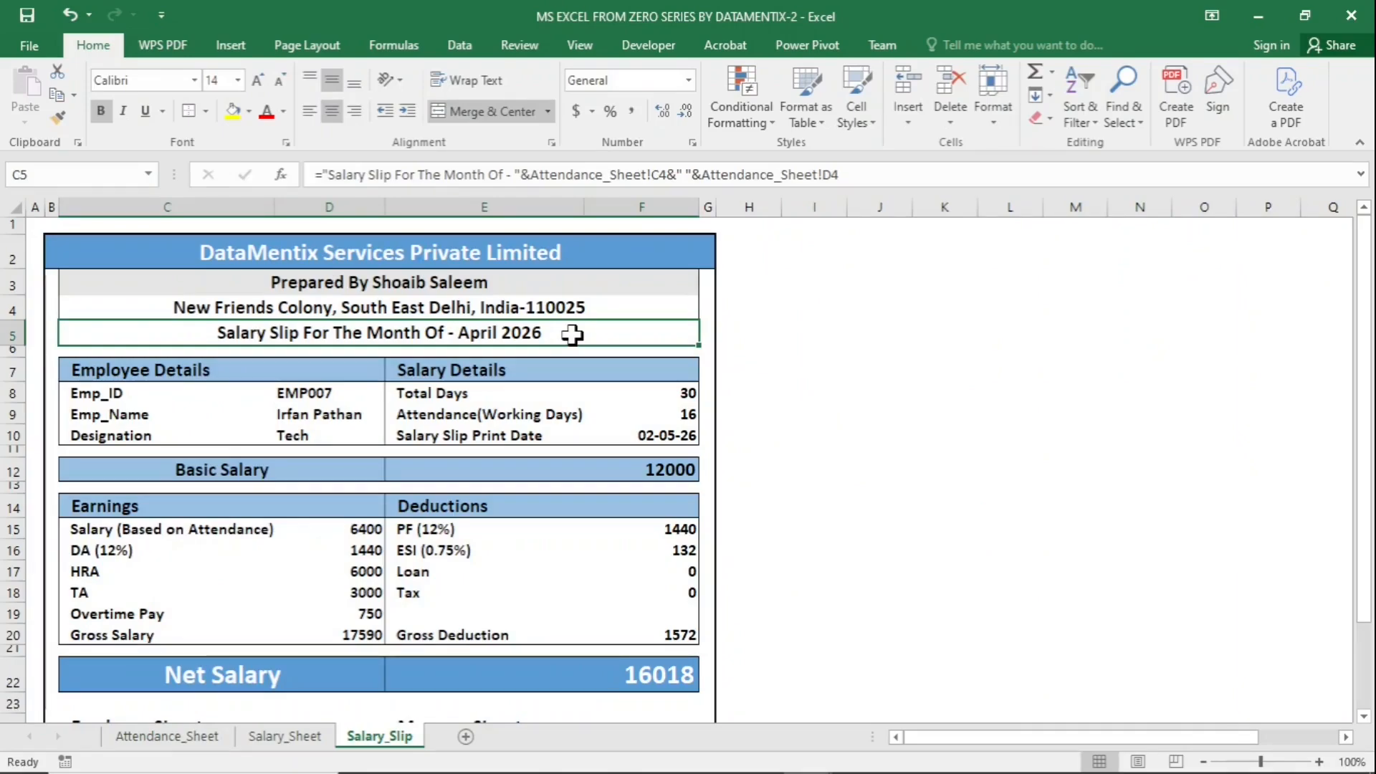
Step: Test the slip's lookups by switching the Emp_ID in D8 to EMP009, EMP011 and EMP007
left_click(369, 391)
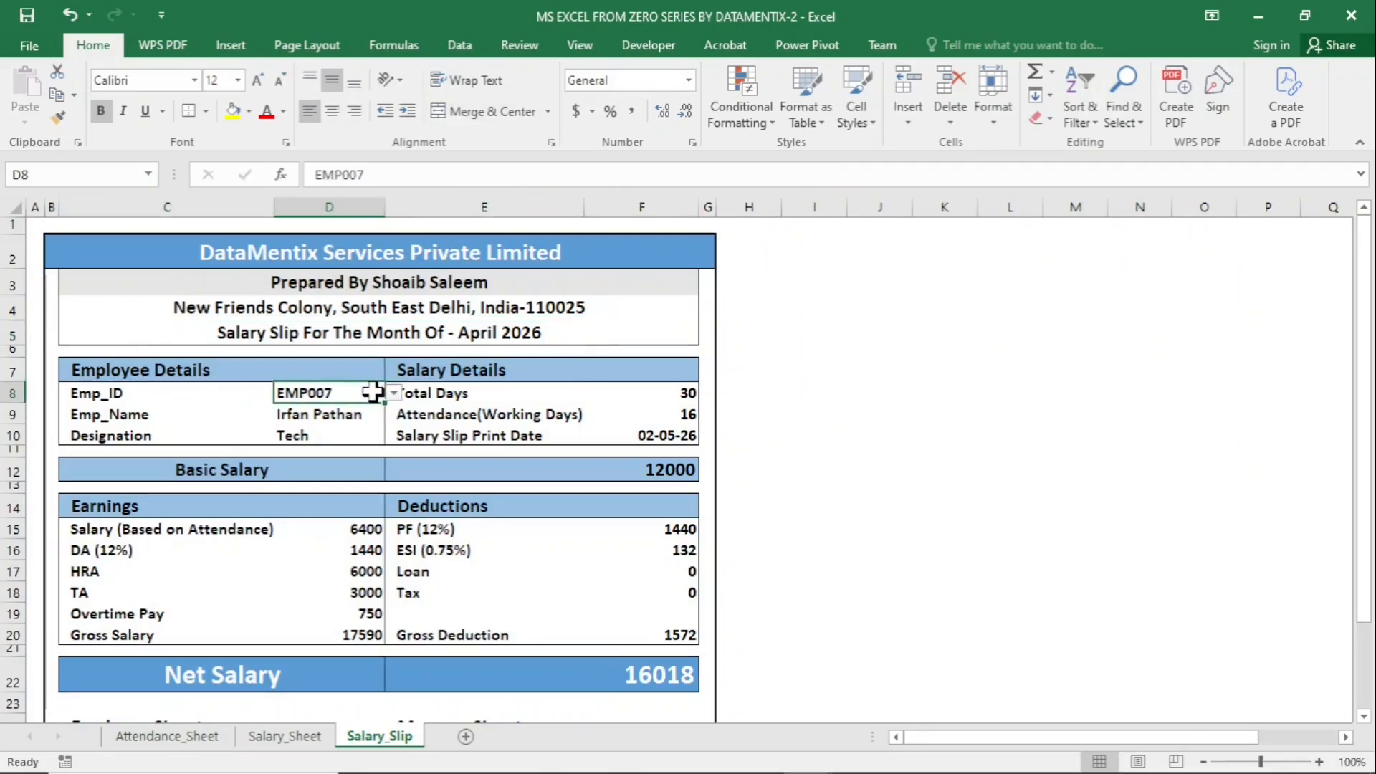
left_click(394, 393)
left_click(357, 456)
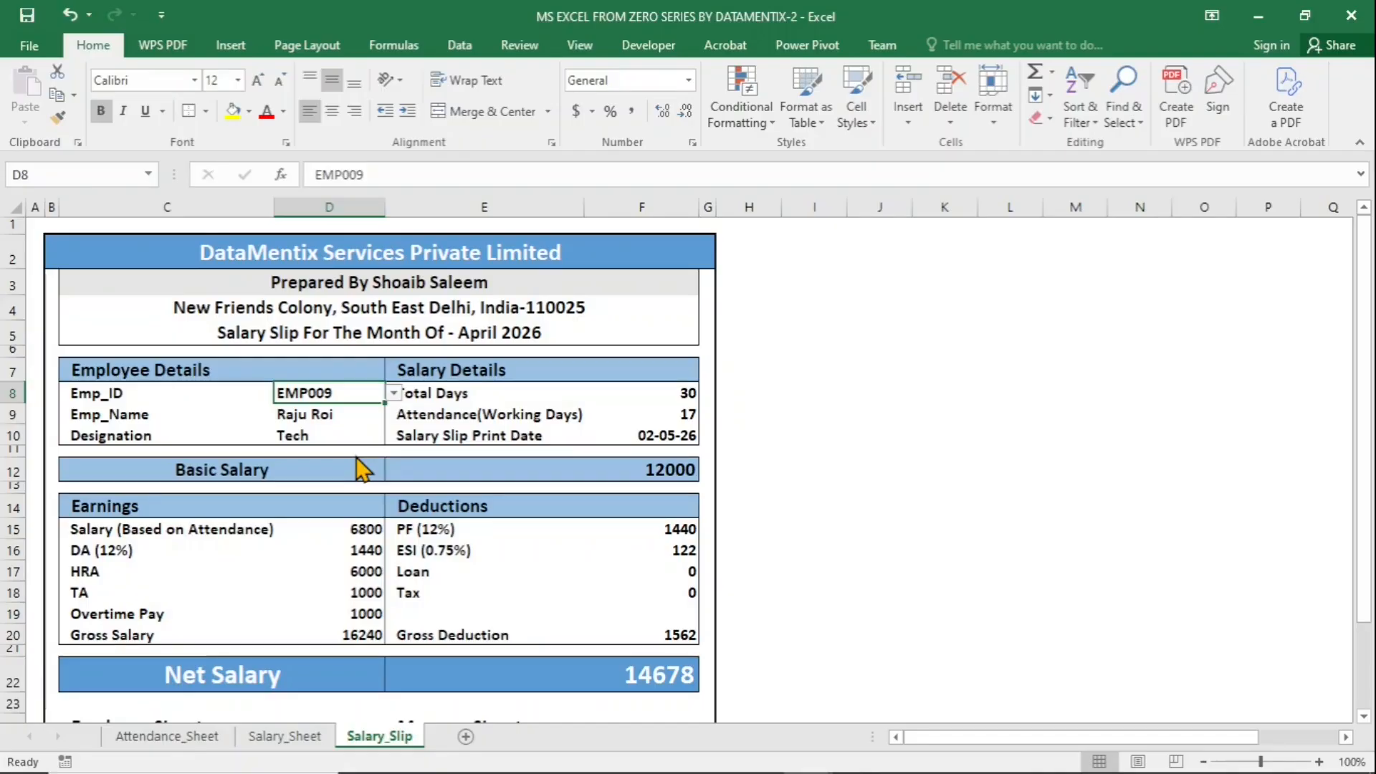
left_click(394, 392)
left_click(354, 472)
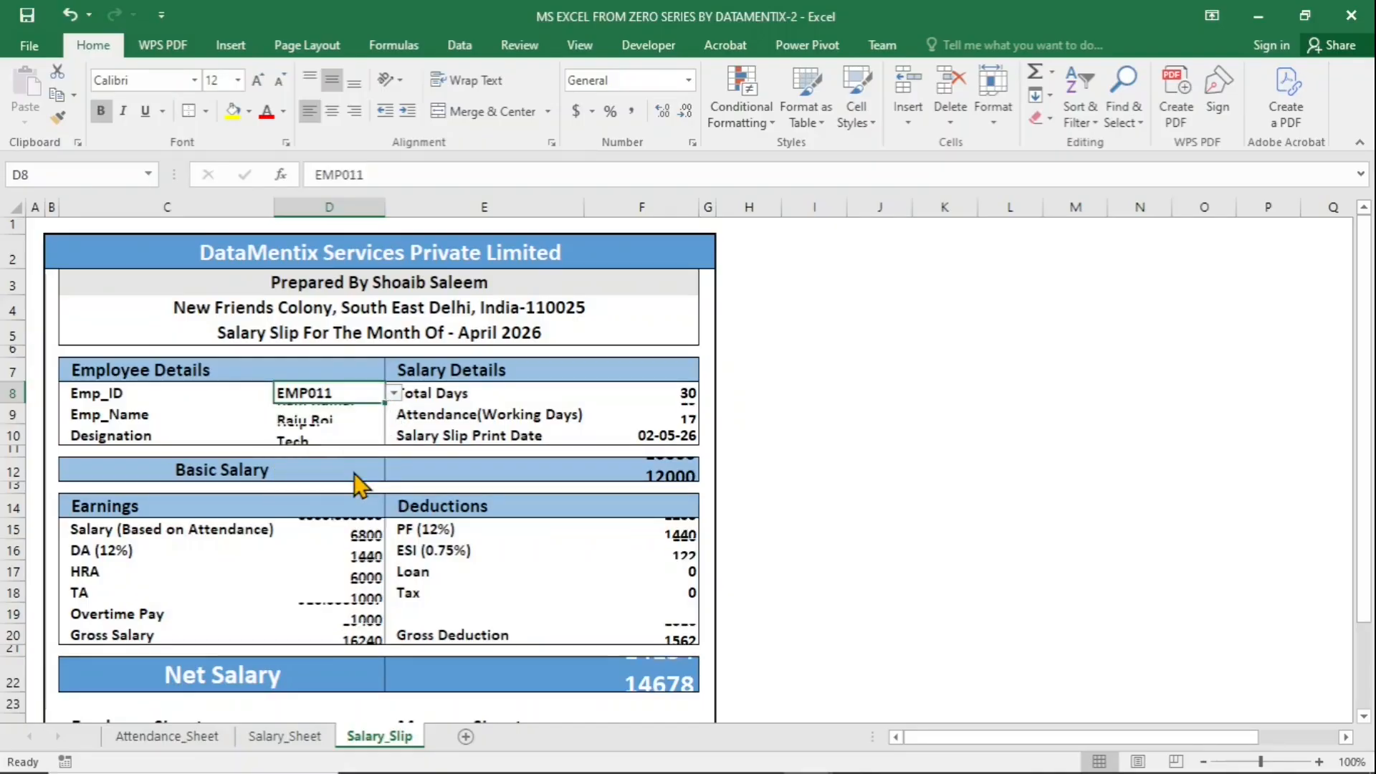
left_click(393, 393)
left_click(343, 484)
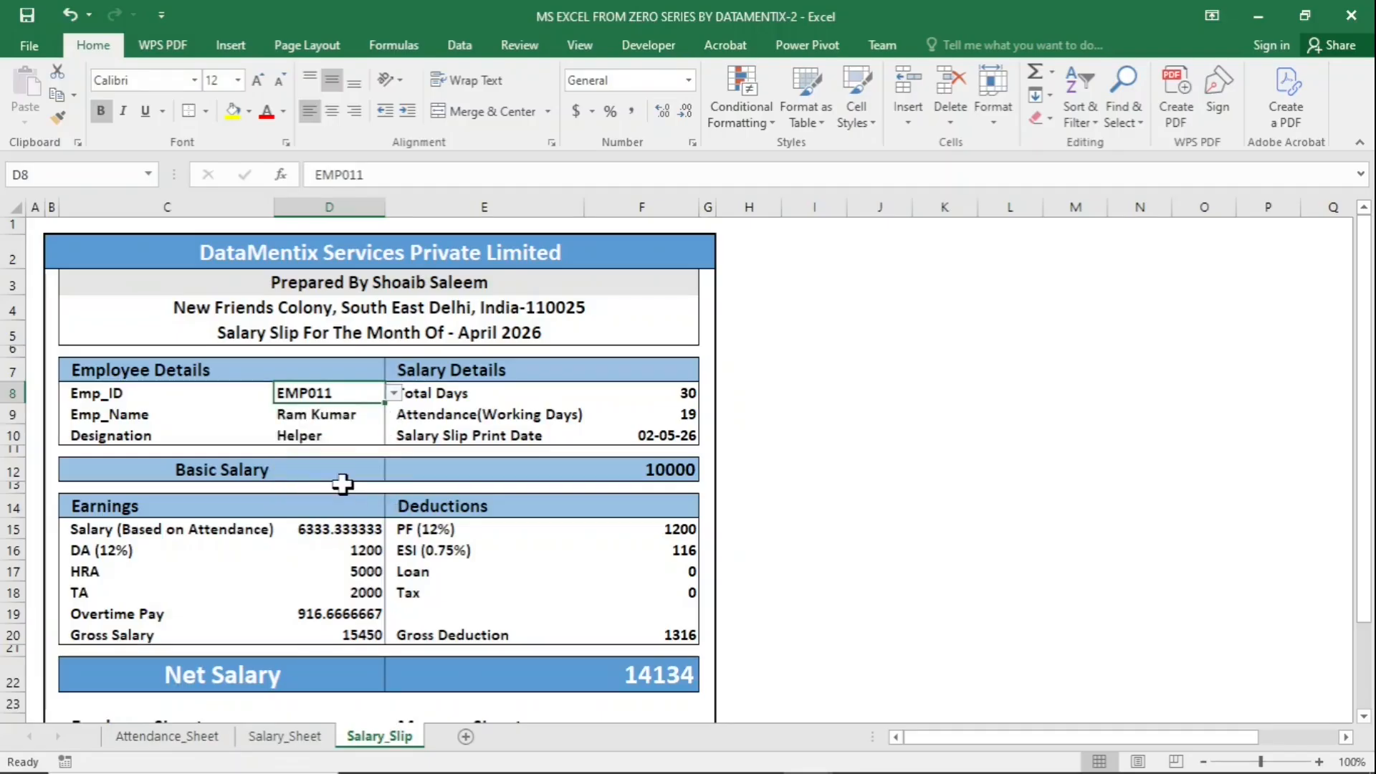
left_click(392, 397)
left_click(372, 420)
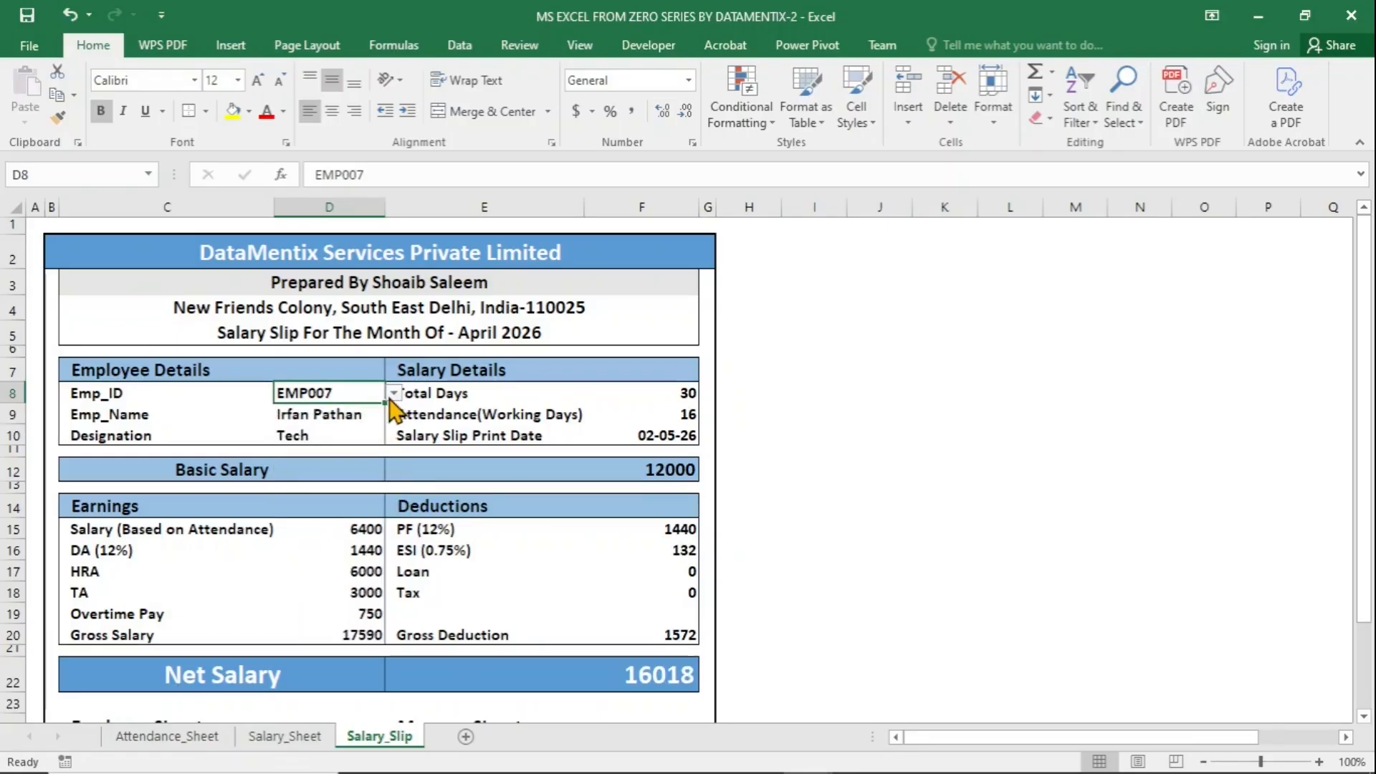
Step: Continue testing the slip by switching the Emp_ID in D8 to EMP010, EMP012 and EMP006
left_click(393, 395)
left_click(355, 463)
left_click(394, 395)
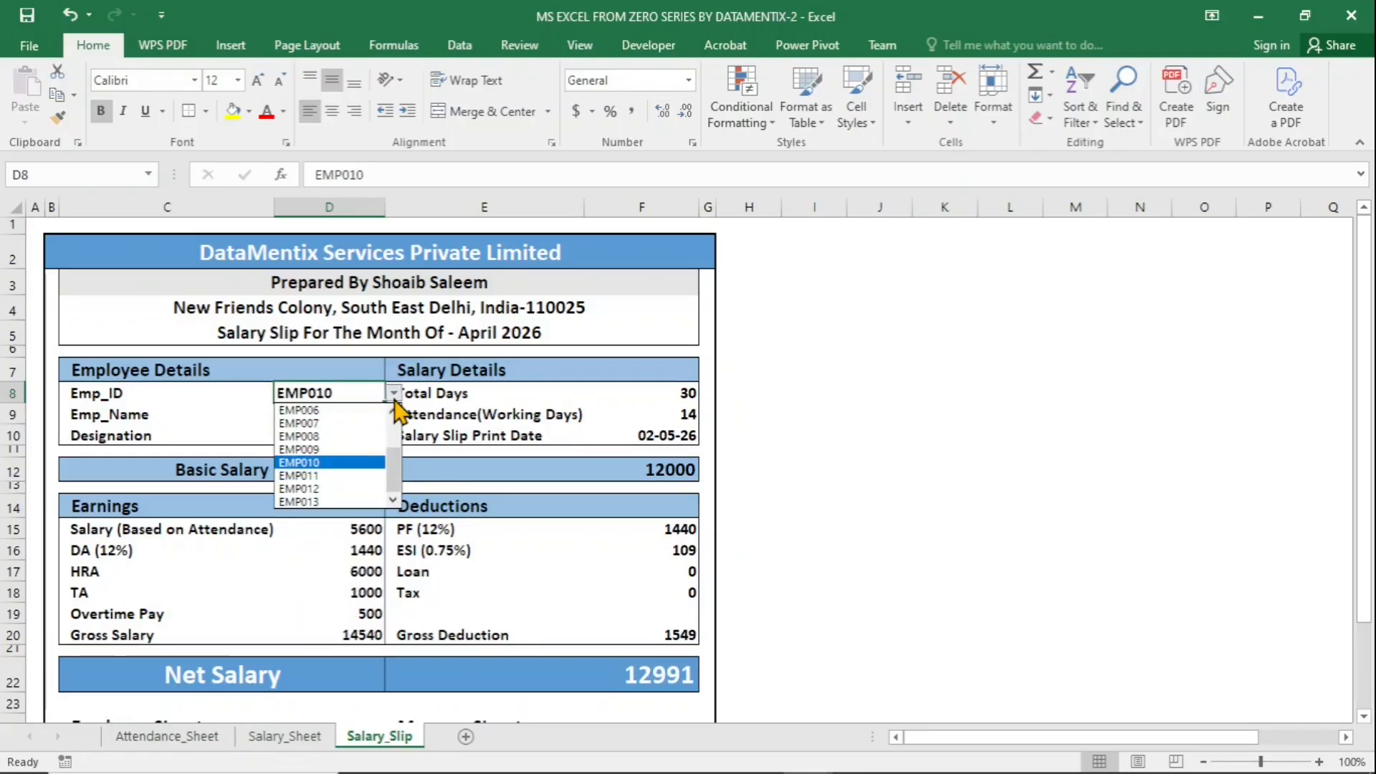
left_click(364, 488)
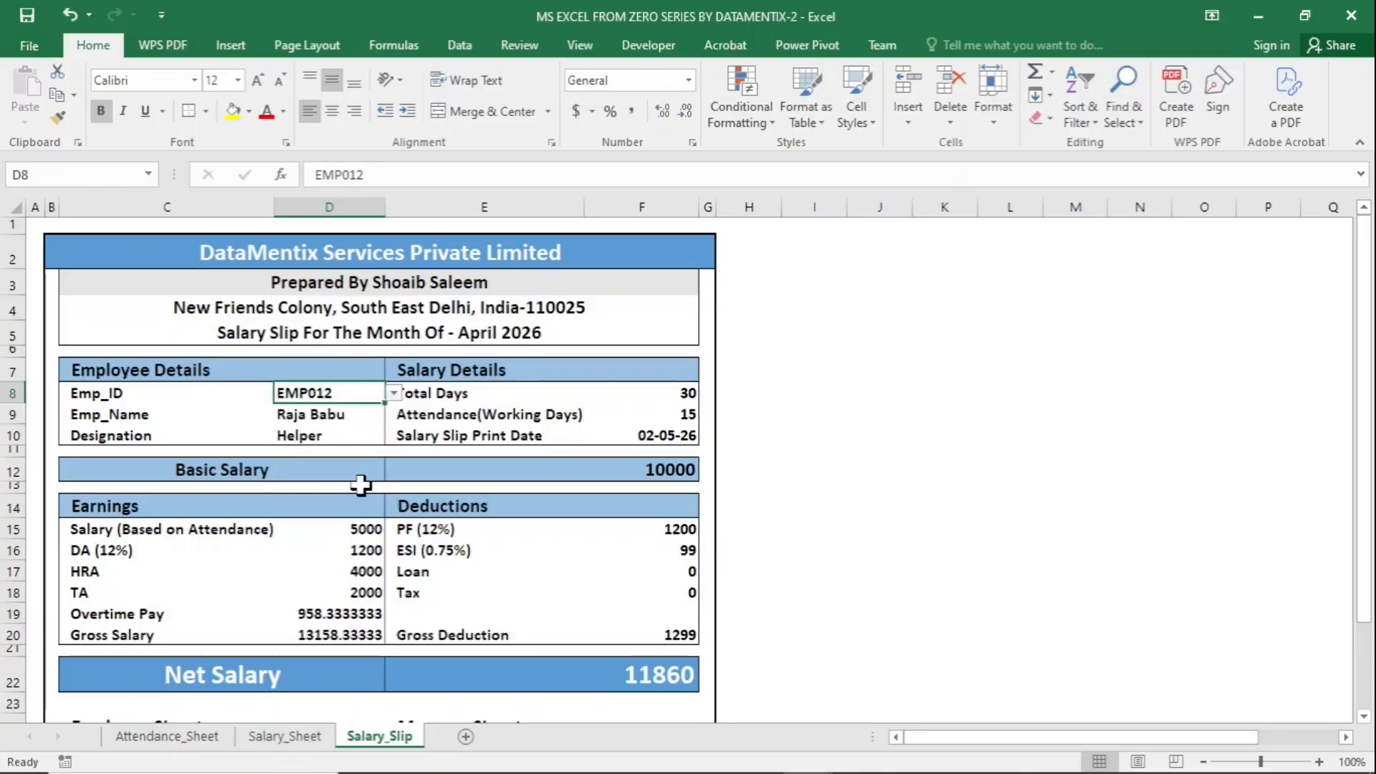
left_click(393, 396)
left_click(370, 408)
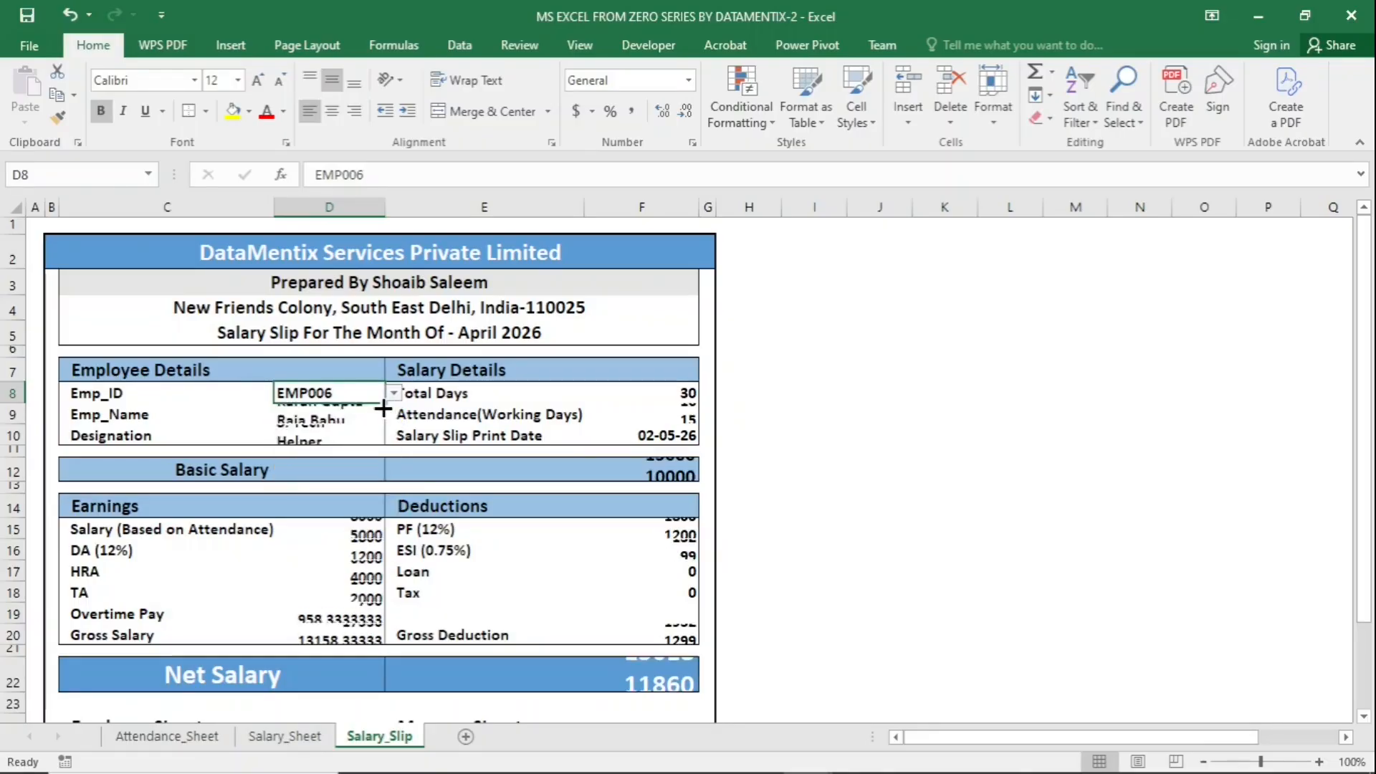
Step: Format Basic Salary E12, earnings D15:D20, deductions F15:F20 and Net Salary E22 as Accounting with the ₹ English (India) symbol
left_click(449, 469)
left_click(368, 528, "ctrl")
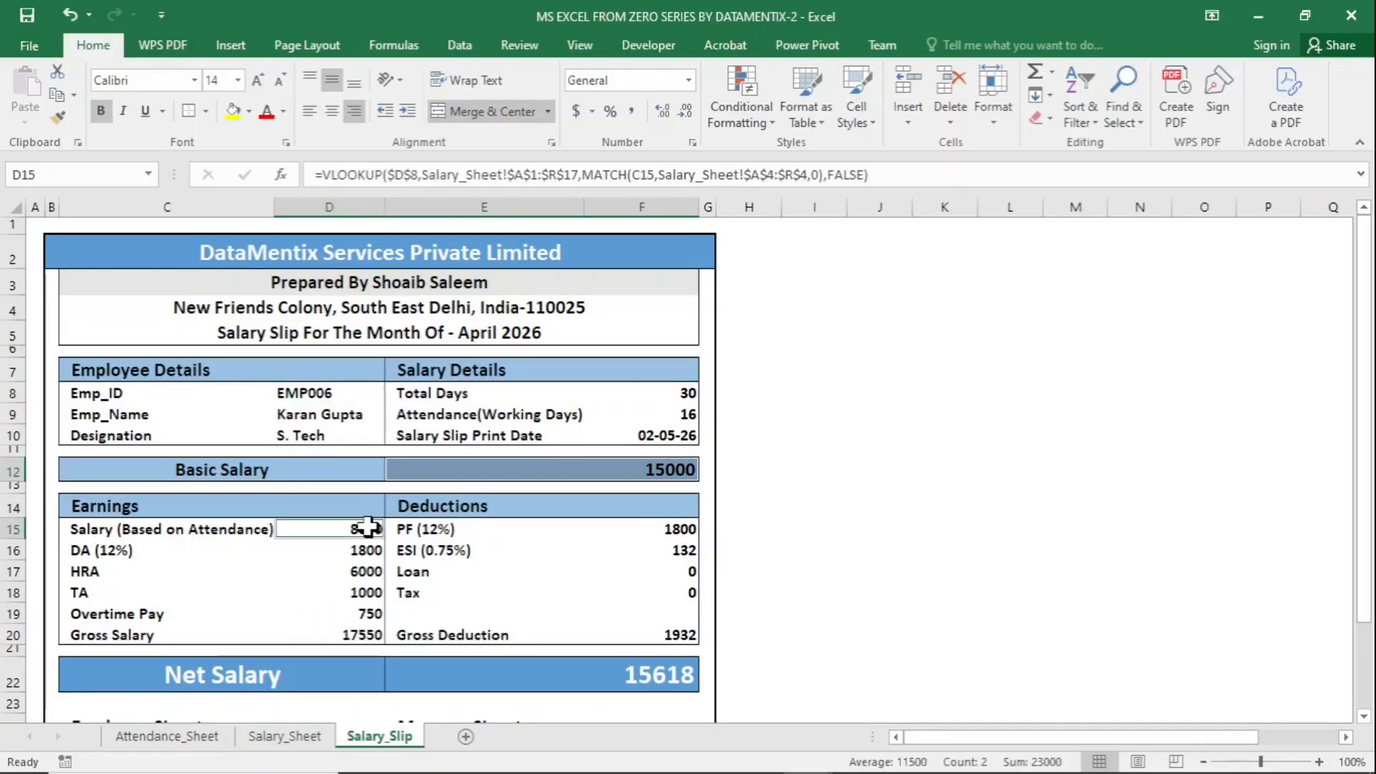
left_click_drag(367, 529, 359, 628)
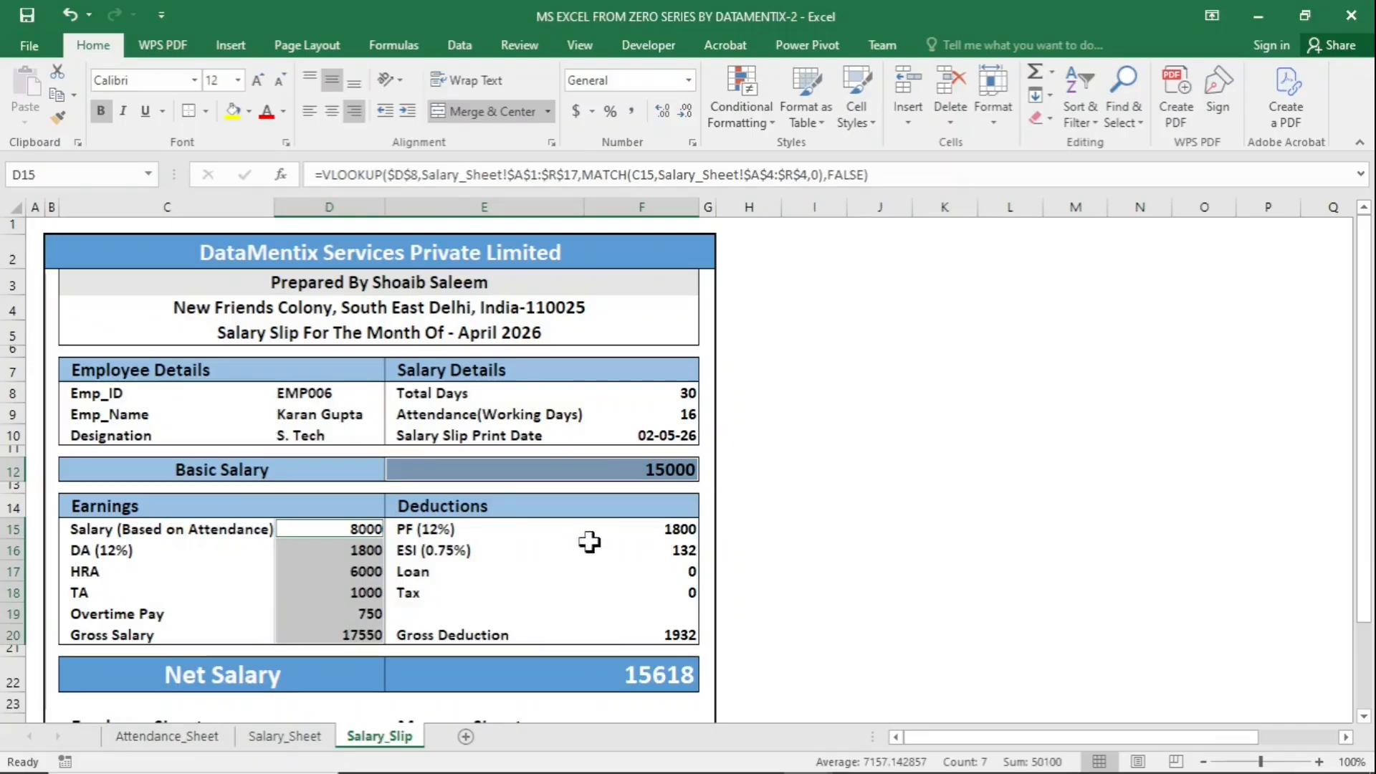
left_click_drag(619, 530, 625, 631)
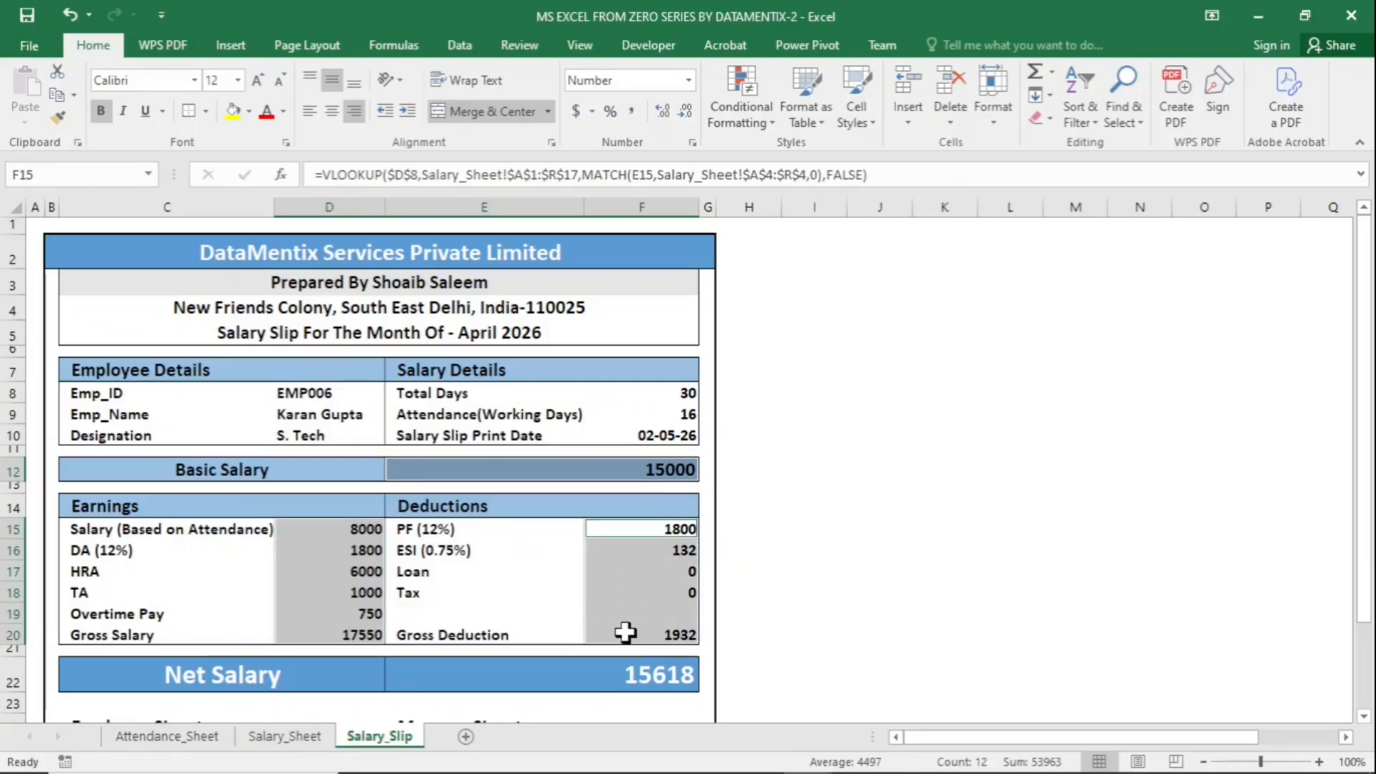
left_click(623, 671, "ctrl")
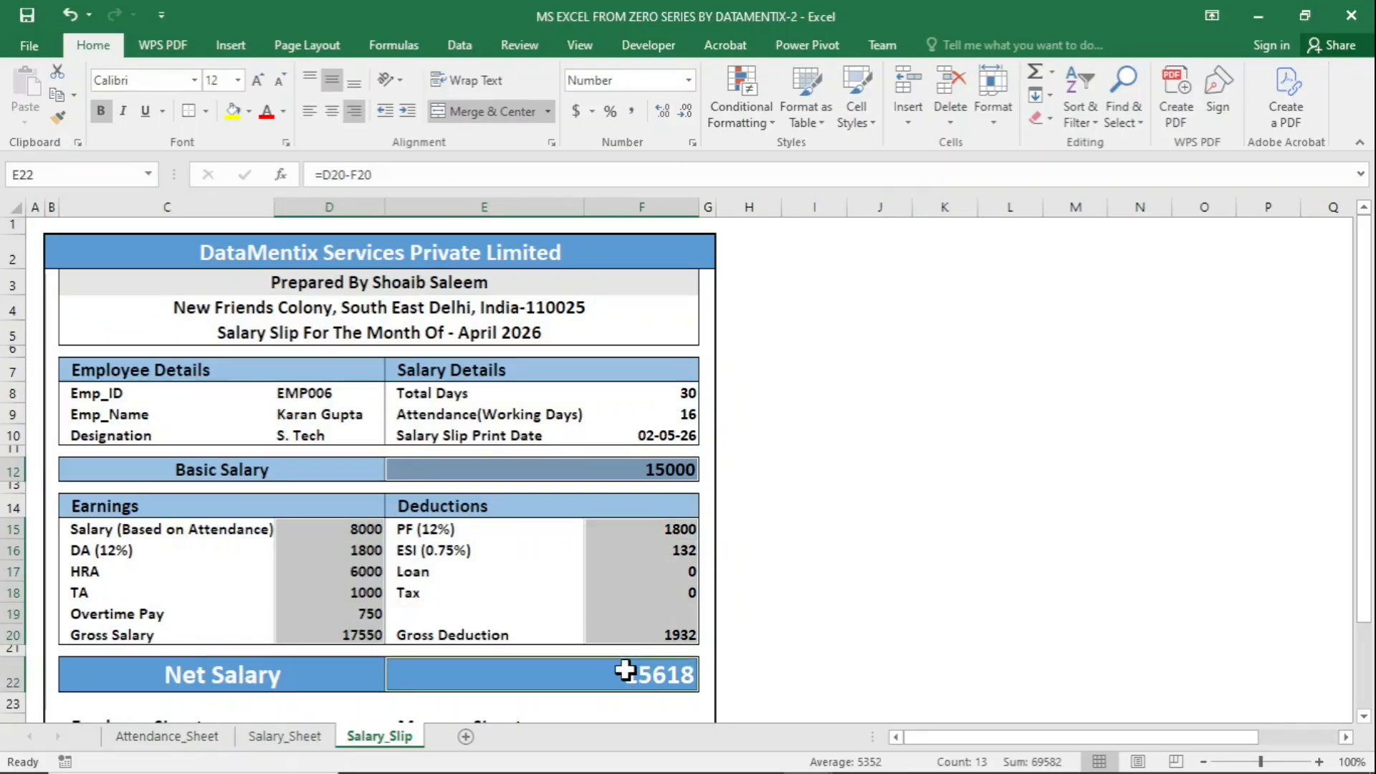
left_click(592, 111)
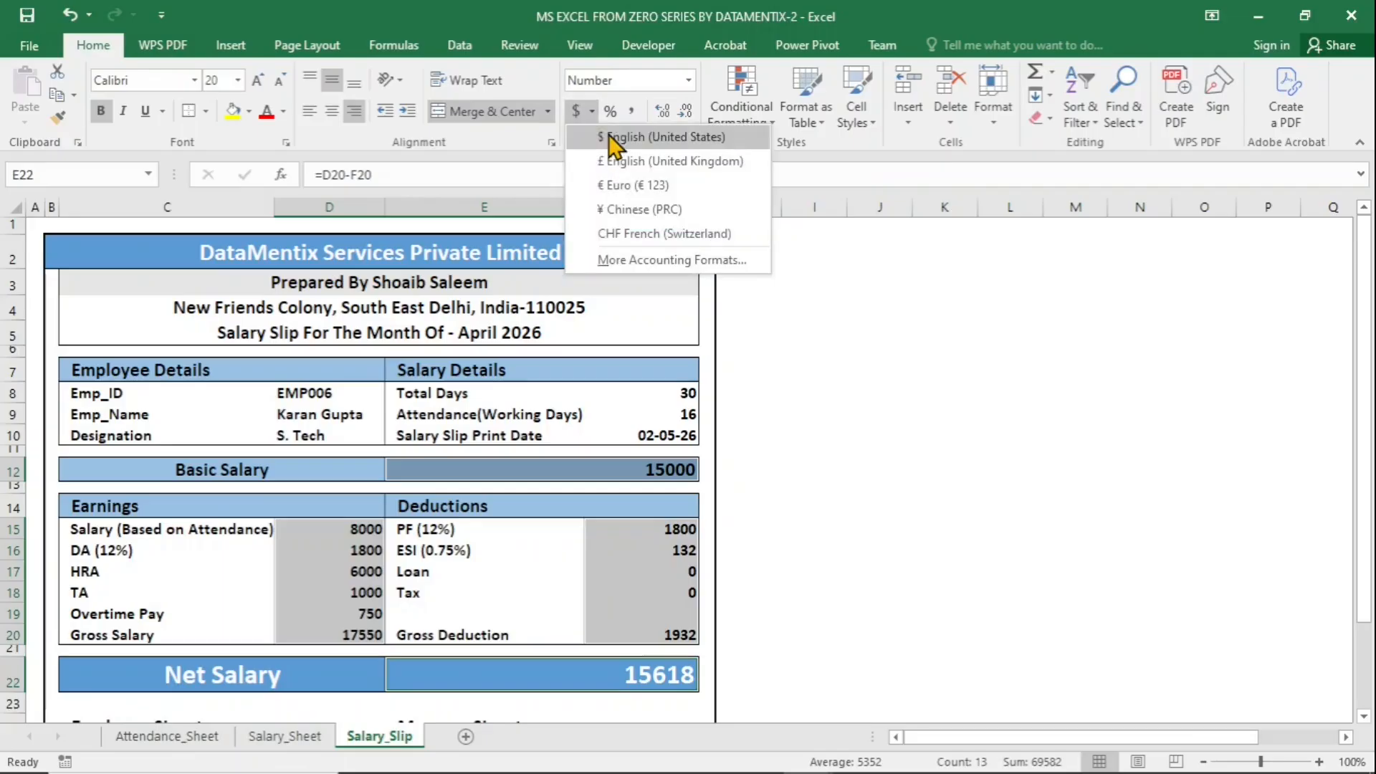
left_click(674, 267)
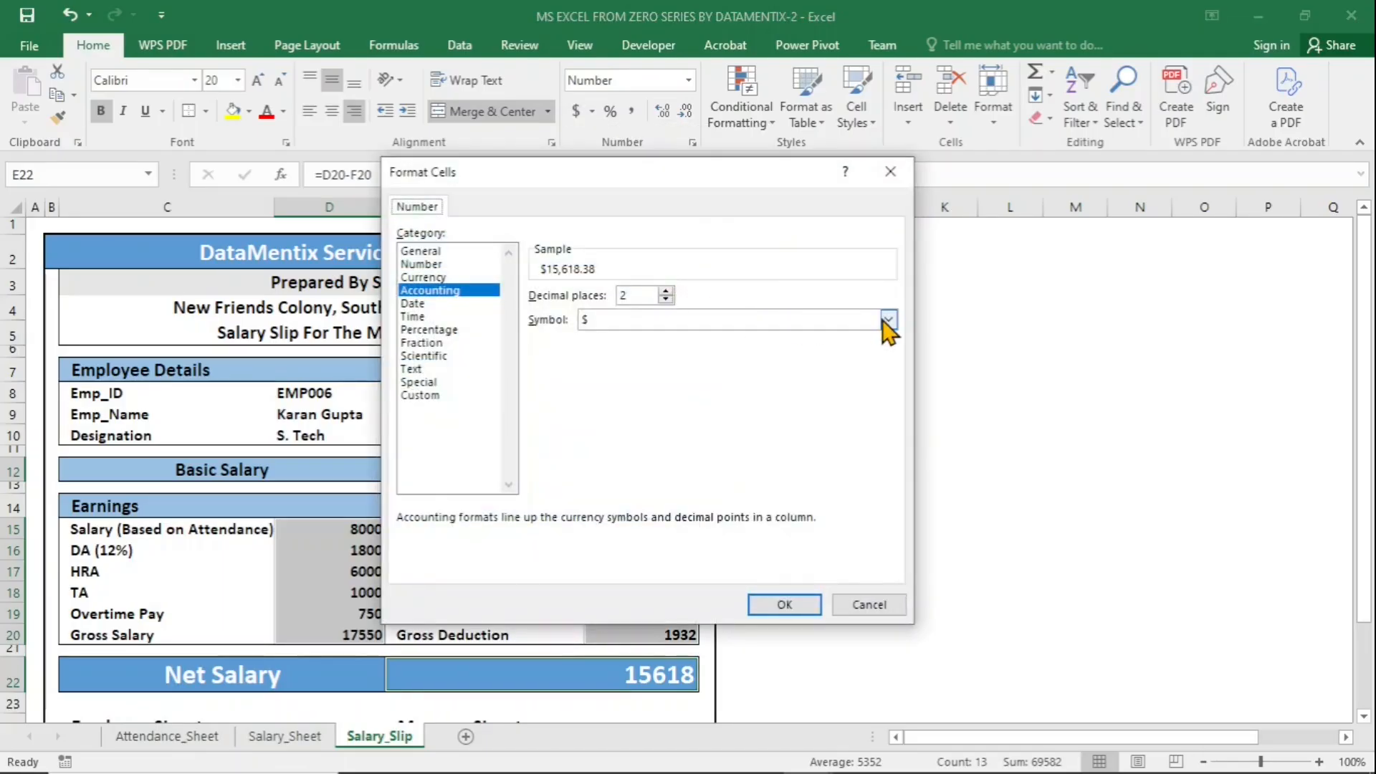
left_click(888, 321)
key("Down")
key("Down")
key("Down")
key("Down")
key("Down")
key("Down")
key("Down")
key("Down")
key("Down")
key("Down")
key("Down")
key("Down")
key("Down")
key("Down")
key("Down")
key("Down")
key("Down")
key("Down")
key("Down")
key("Down")
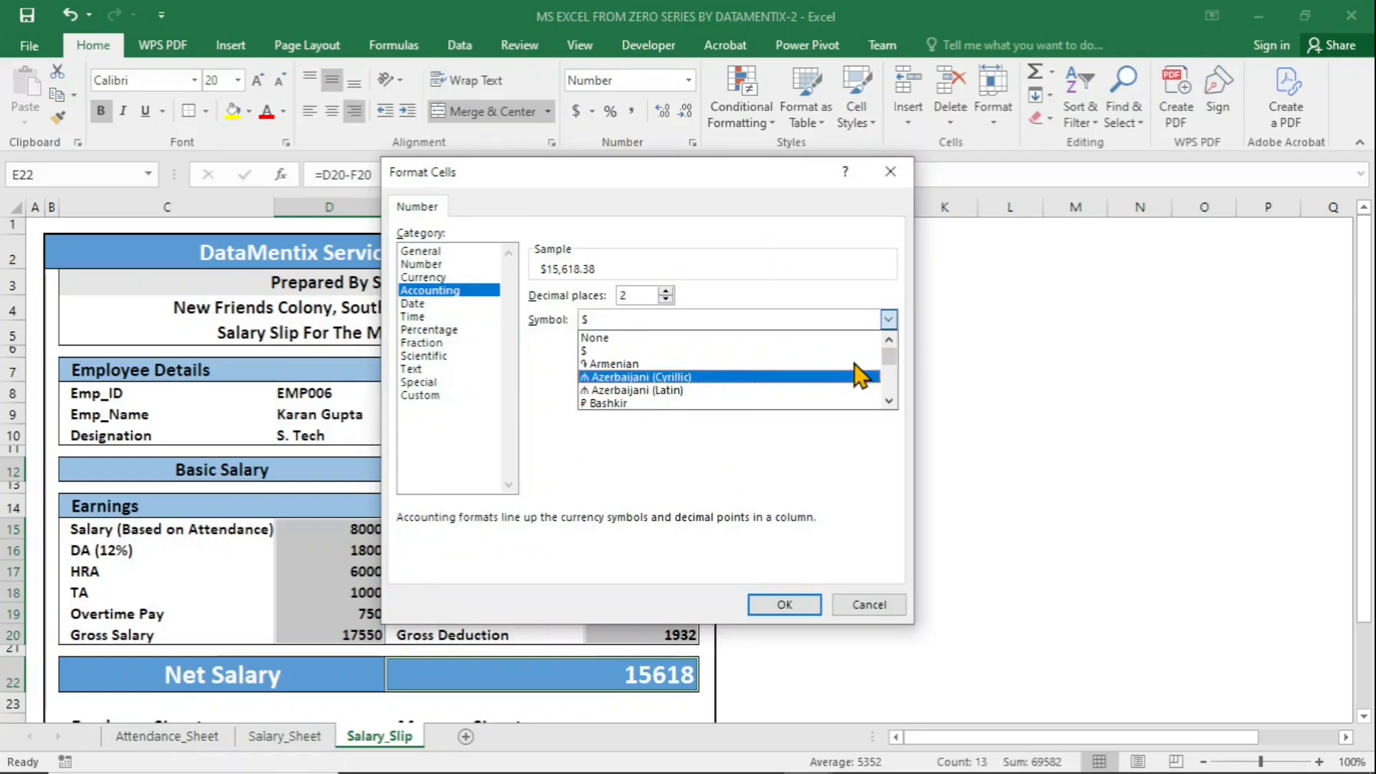
key("Down")
key("Down")
key("Down")
key("Down")
key("Down")
key("Down")
key("Down")
key("Down")
key("Down")
key("Down")
key("Down")
key("Down")
key("Down")
key("Down")
key("Down")
key("Down")
key("Down")
key("Down")
key("Down")
key("Down")
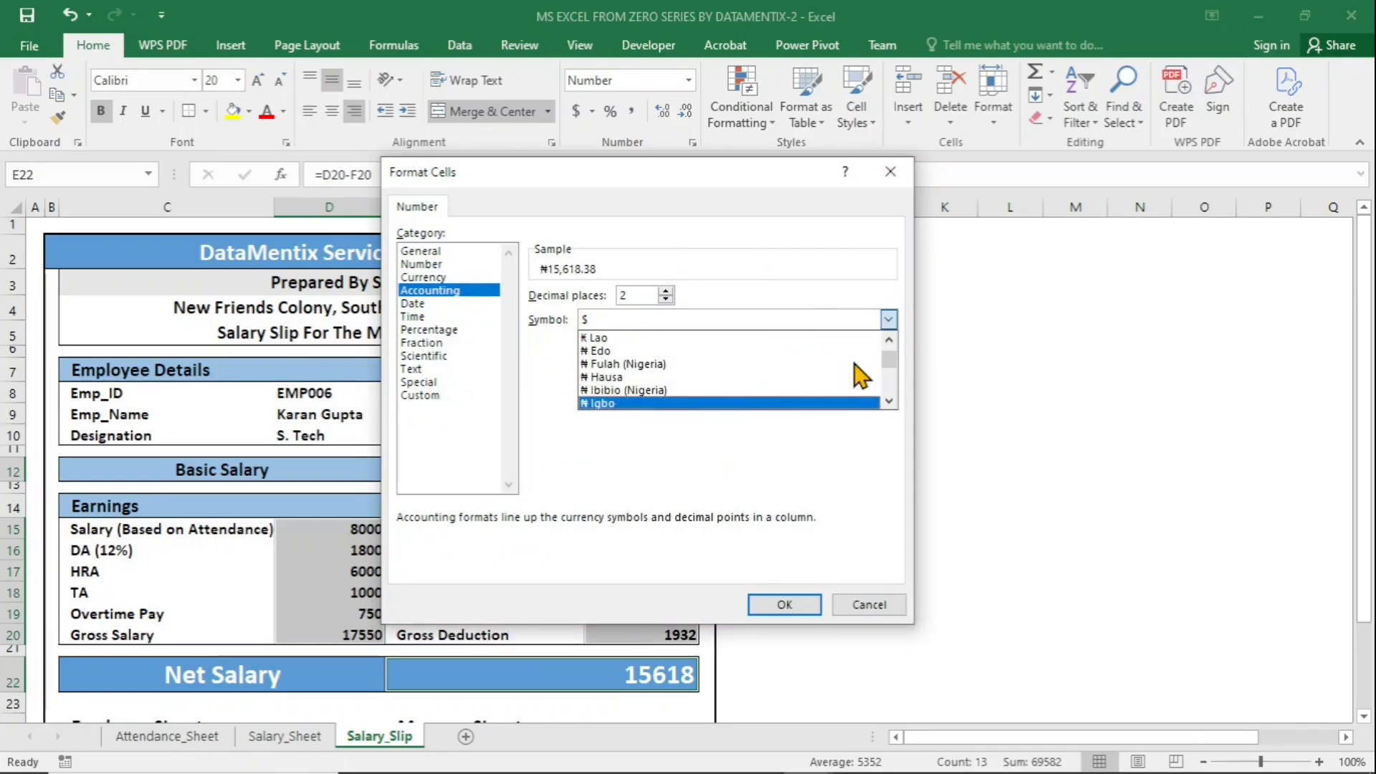
key("Down")
key("Down")
key("Down")
key("Down")
key("Down")
key("Down")
key("Down")
key("Down")
key("Down")
key("Down")
key("Down")
key("Down")
key("Down")
key("Down")
key("Down")
key("Down")
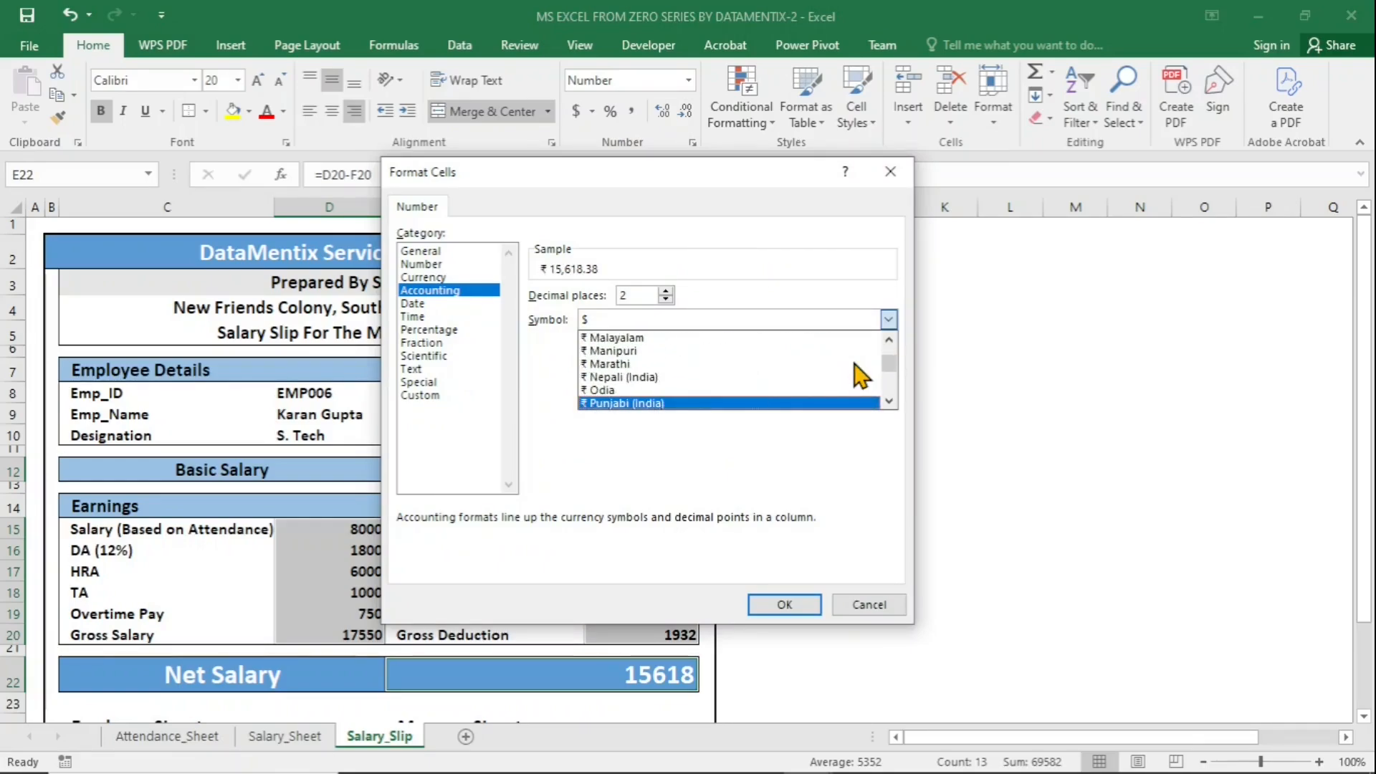
key("Up")
key("Up")
key("Up")
key("Up")
key("Up")
key("Up")
key("Up")
key("Up")
key("Up")
key("Up")
key("Up")
key("Up")
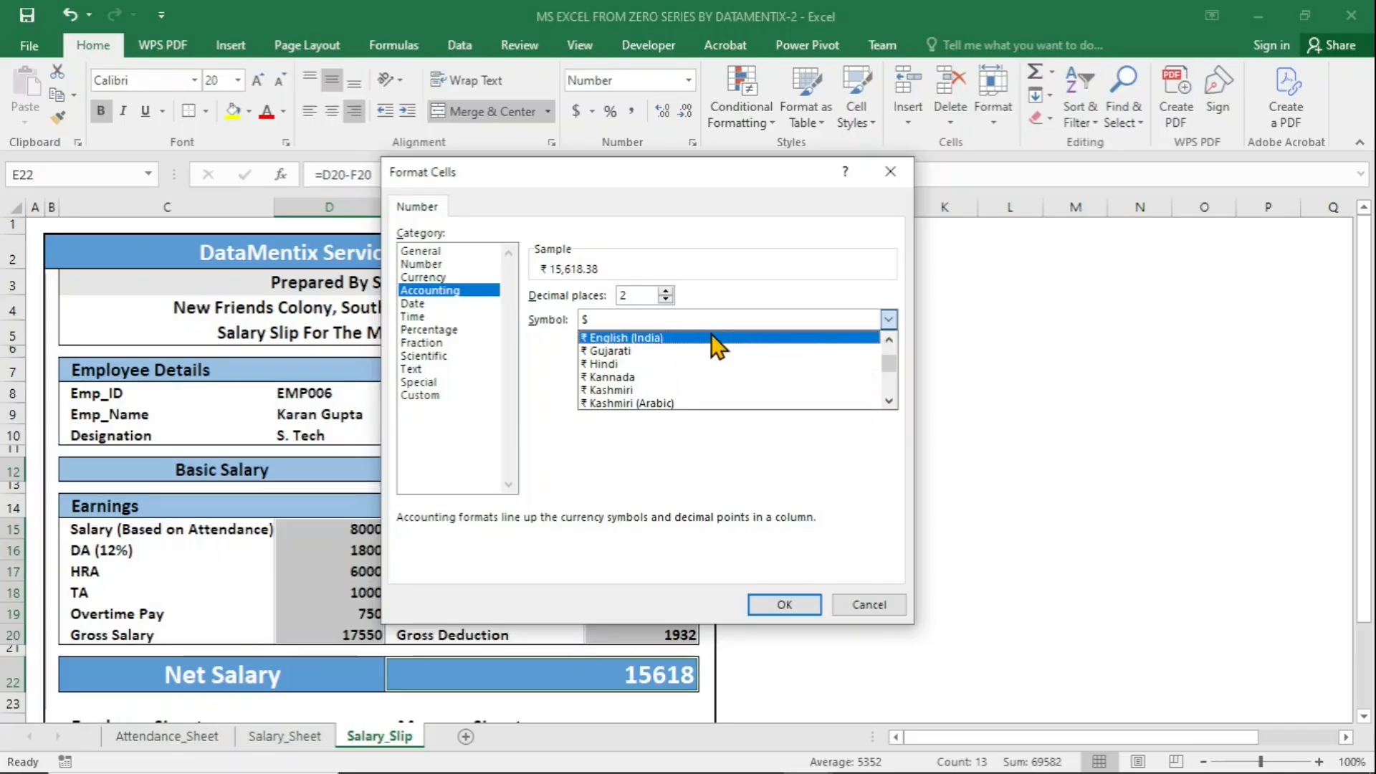
left_click(713, 337)
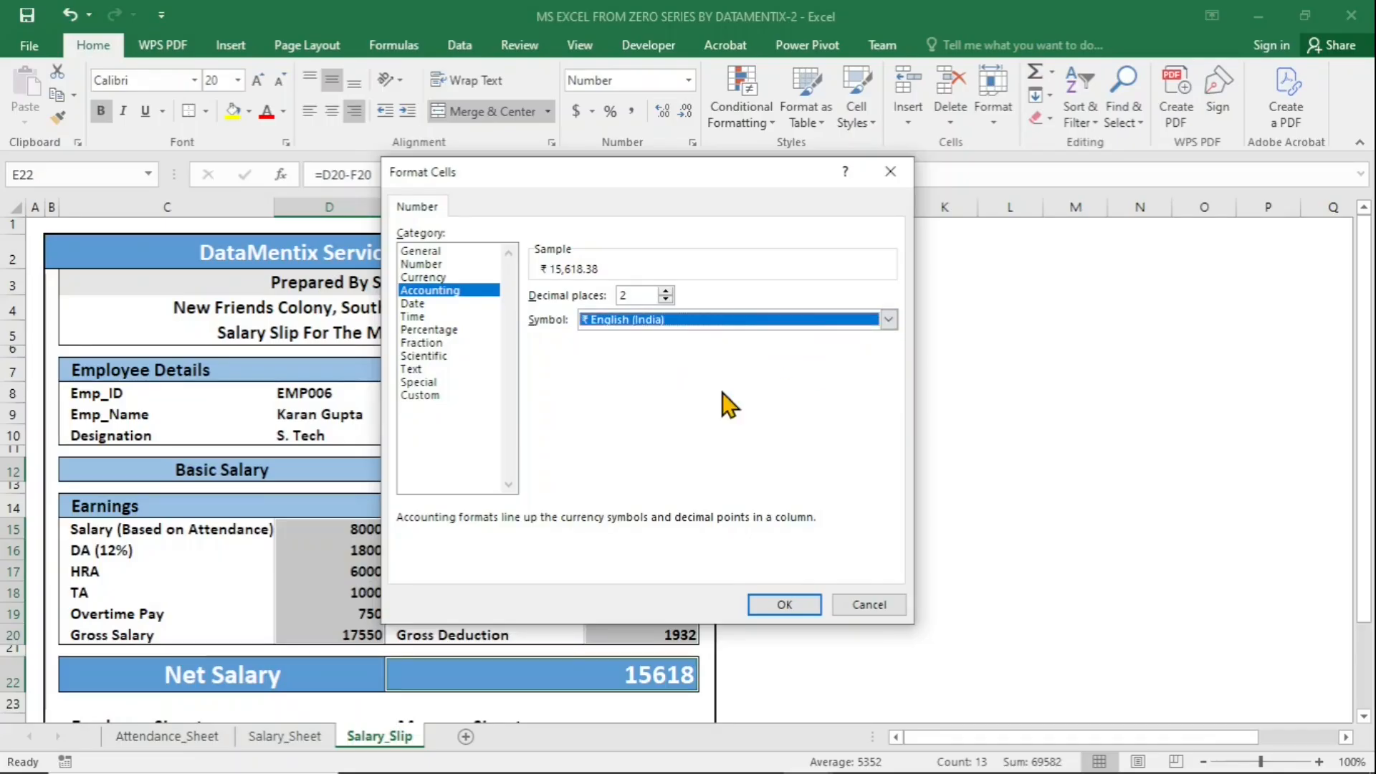
left_click(773, 597)
left_click(601, 356)
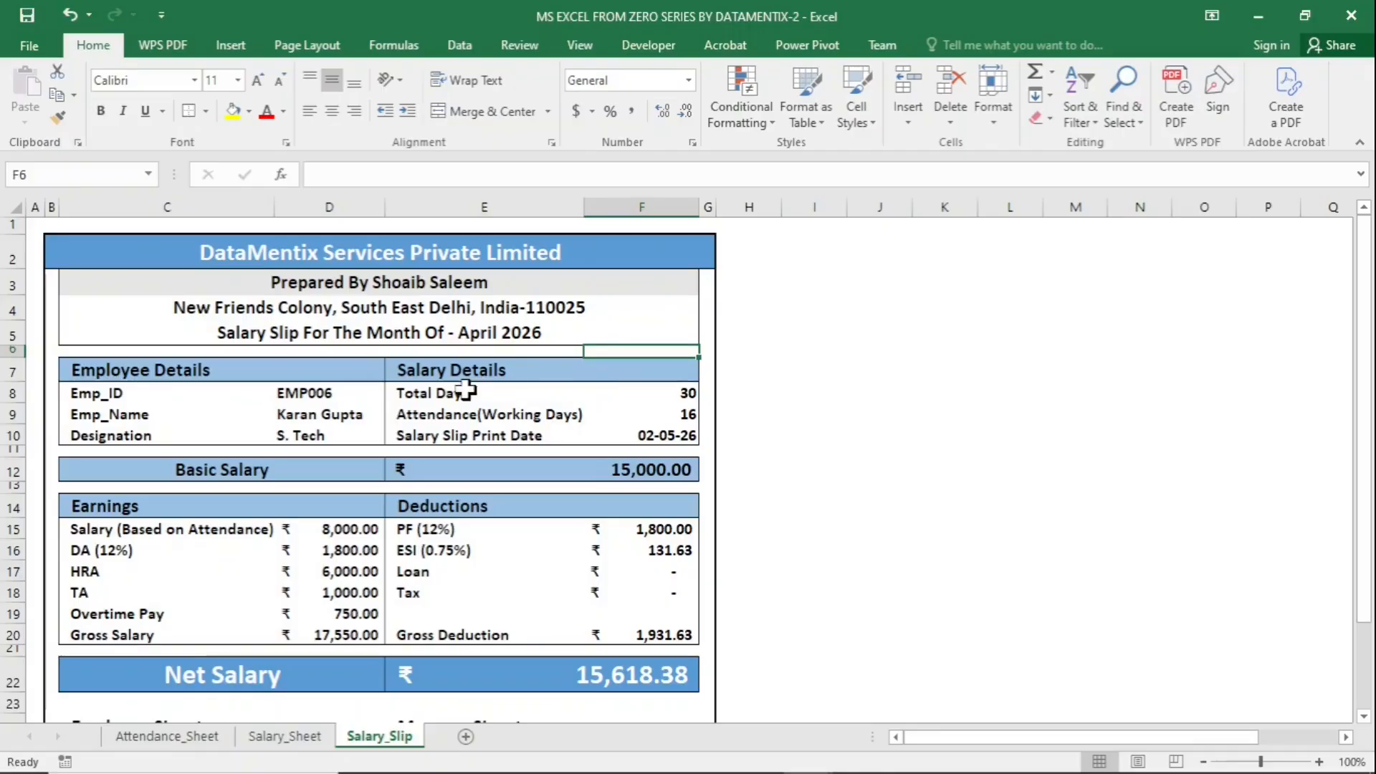
Step: Choose EMP011 as the Emp_ID in D8 and review the whole slip down to the signatures
left_click(343, 394)
left_click(394, 394)
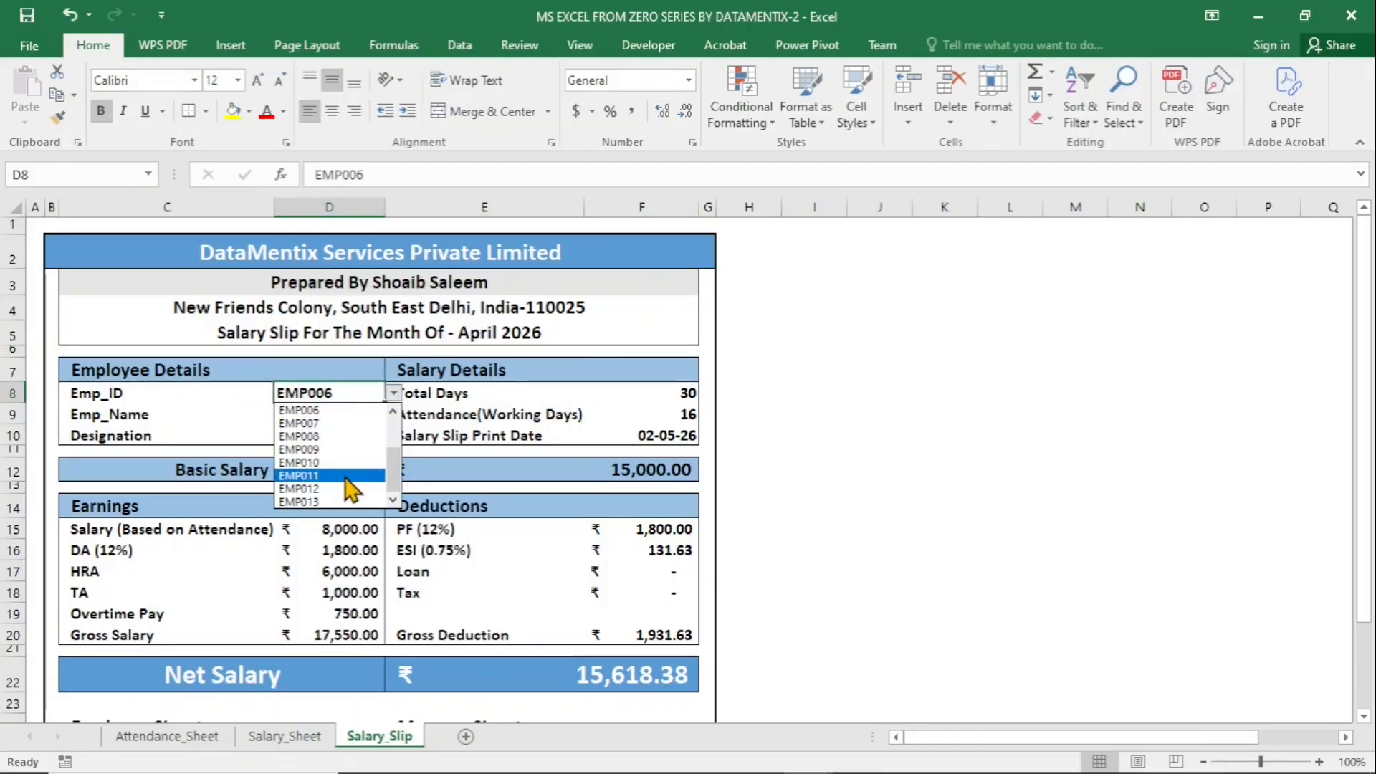
left_click(346, 477)
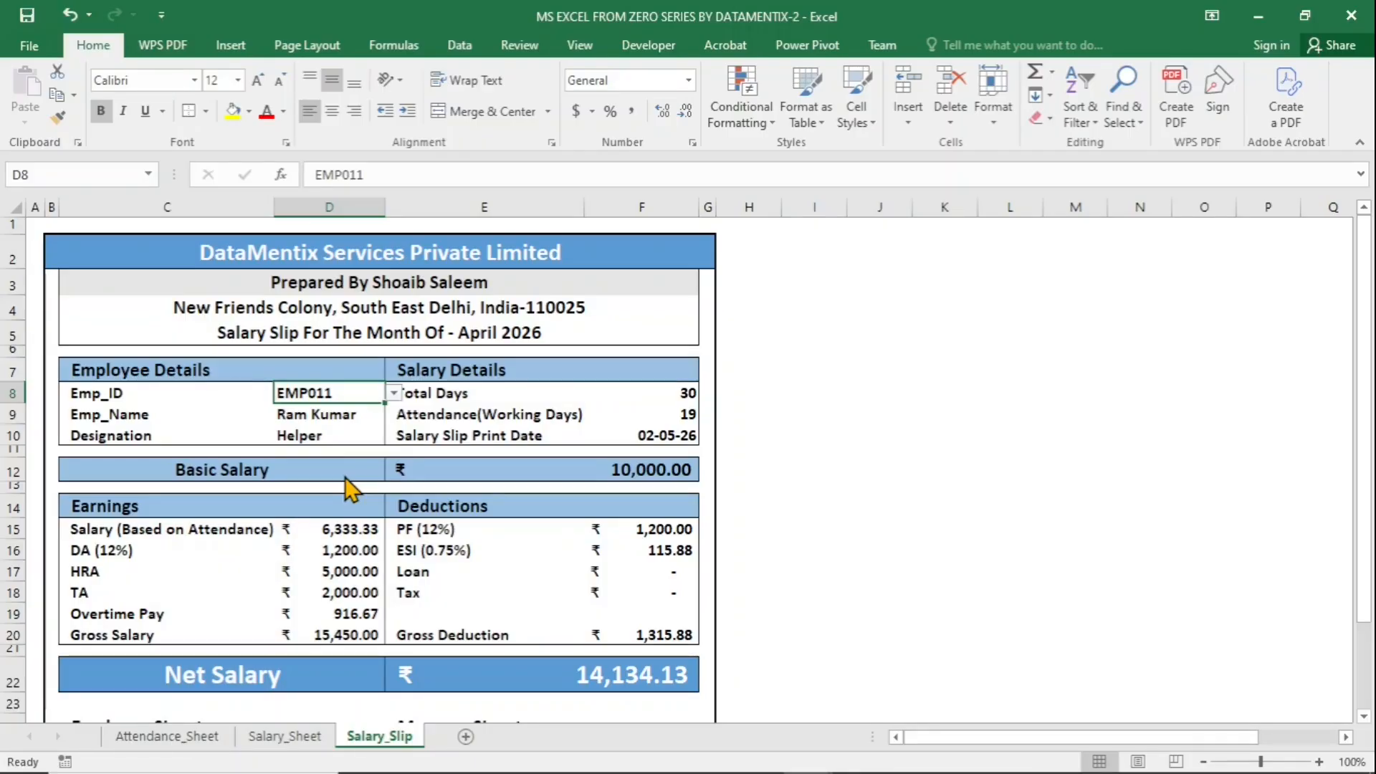
left_click(823, 488)
scroll(824, 488, "down", 2)
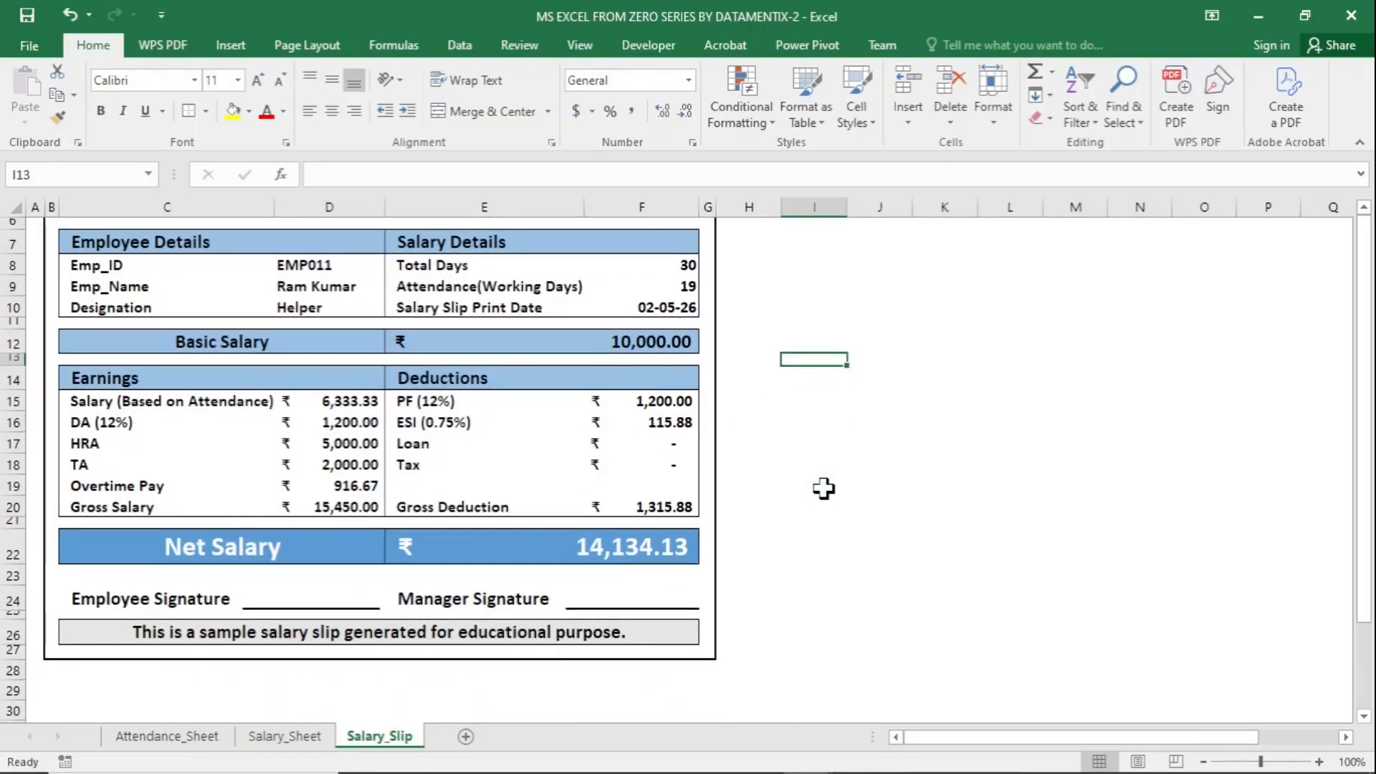
scroll(824, 489, "up", 2)
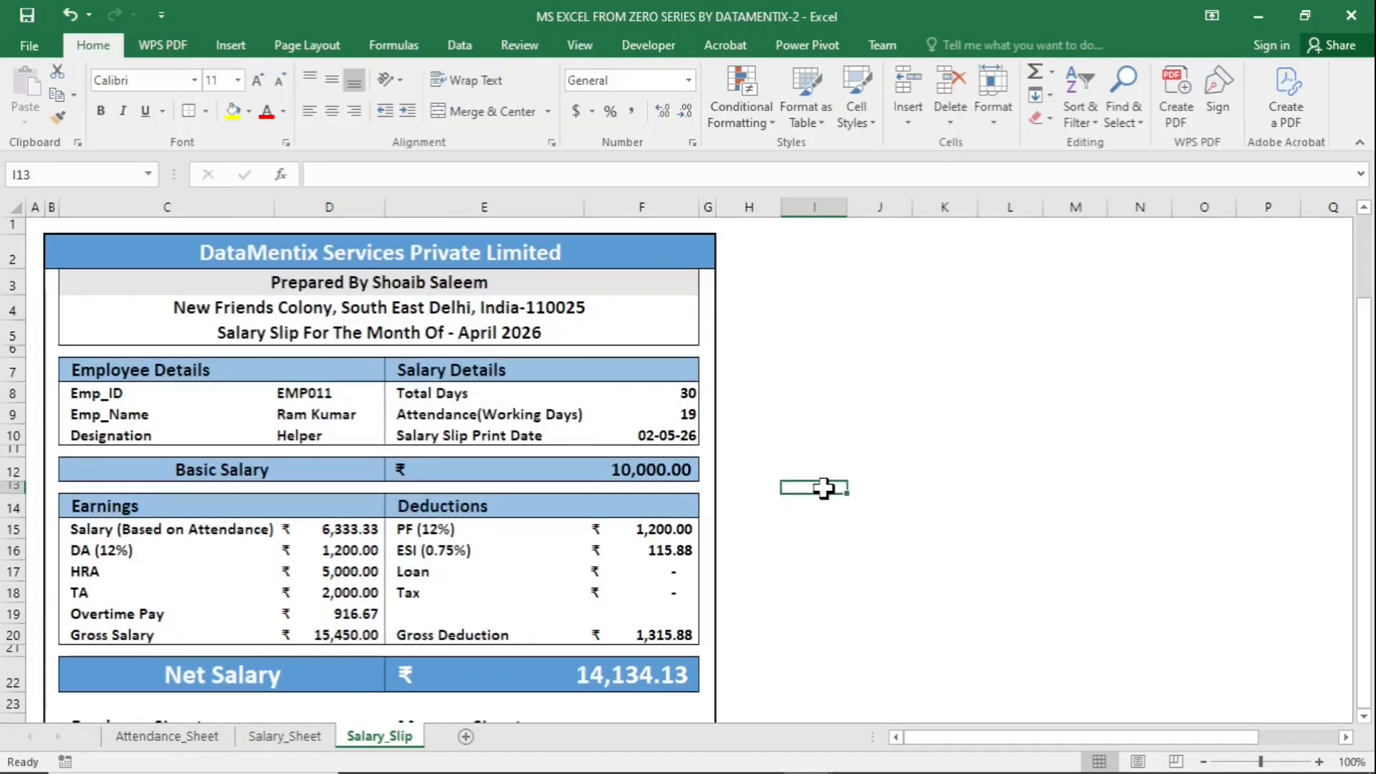